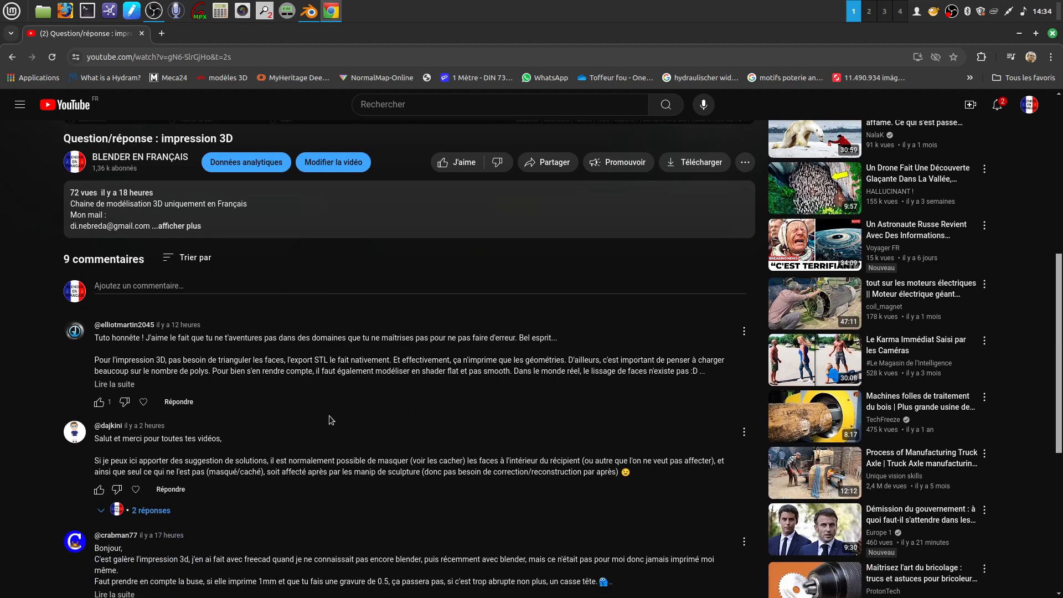
- Read the viewer comments and replies under the video "Question/réponse : impression 3D"
scroll(332, 443, "down", 5)
scroll(333, 450, "up", 5)
scroll(427, 436, "up", 3)
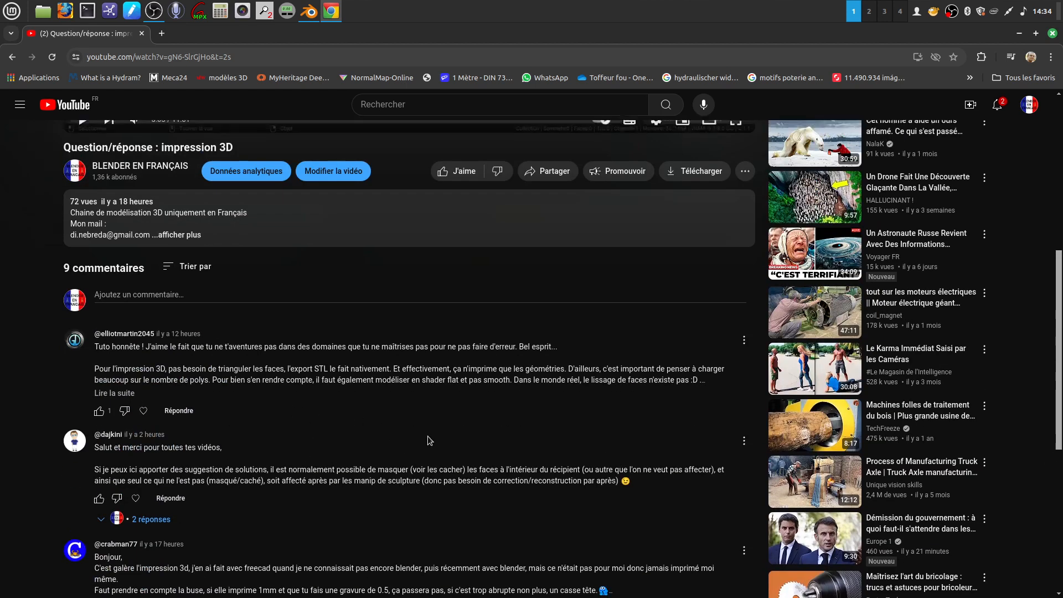
scroll(421, 435, "down", 3)
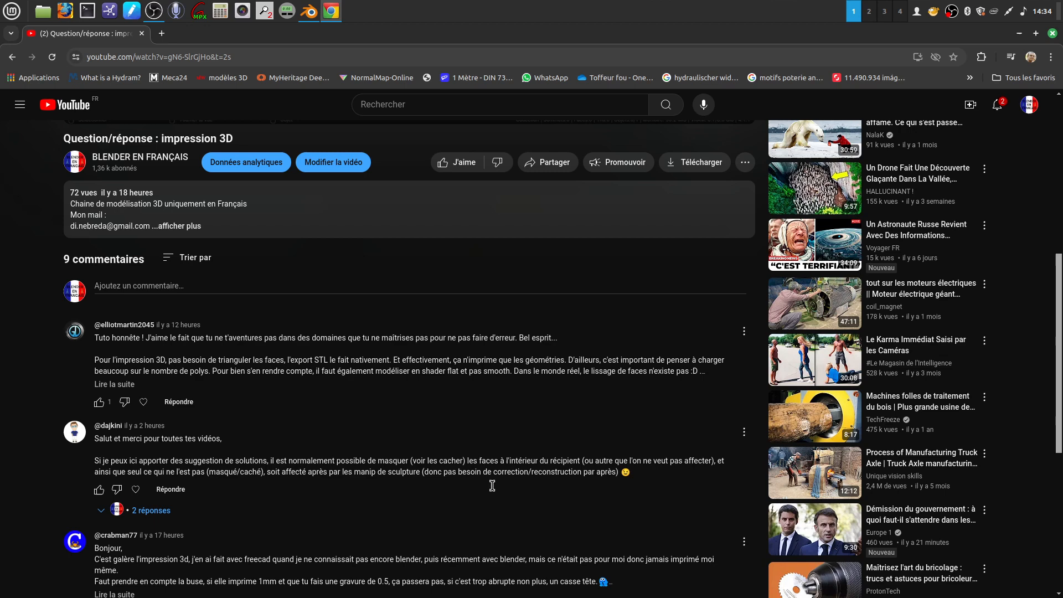
scroll(491, 545, "down", 4)
scroll(490, 537, "up", 7)
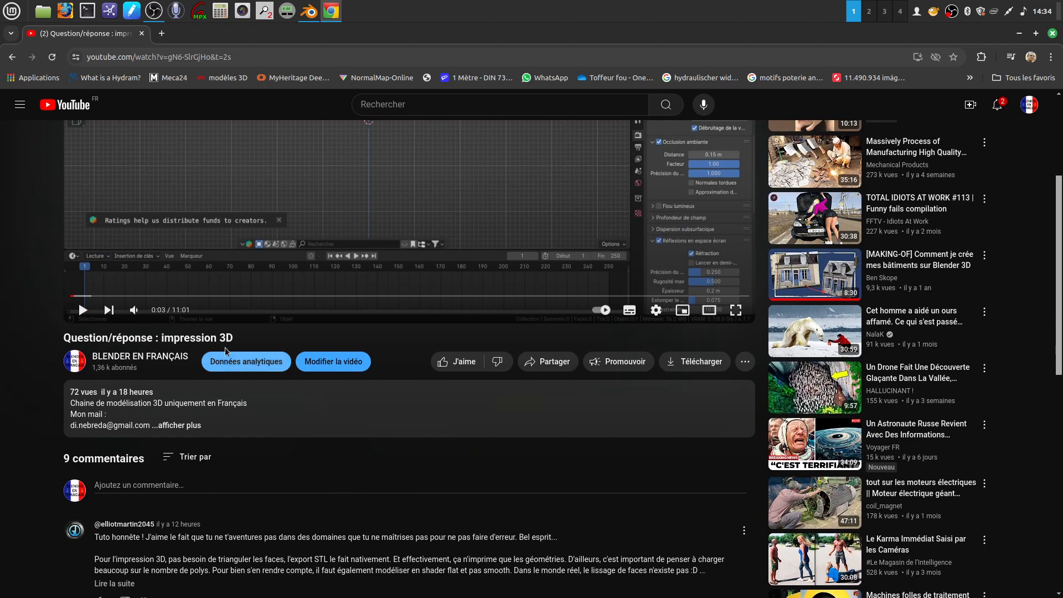
scroll(339, 560, "down", 2)
scroll(329, 550, "down", 3)
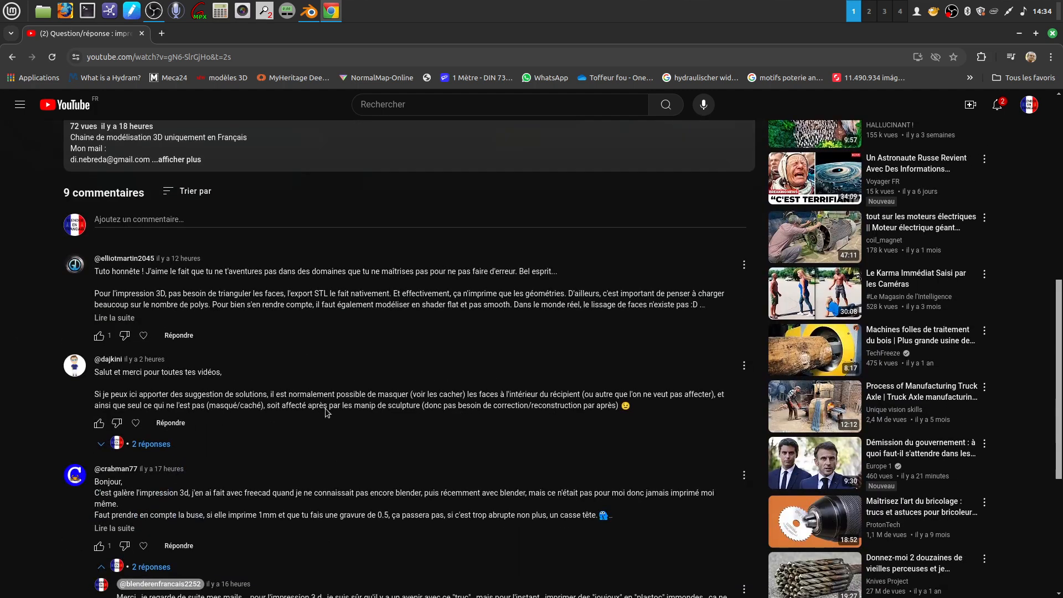
scroll(387, 476, "up", 5)
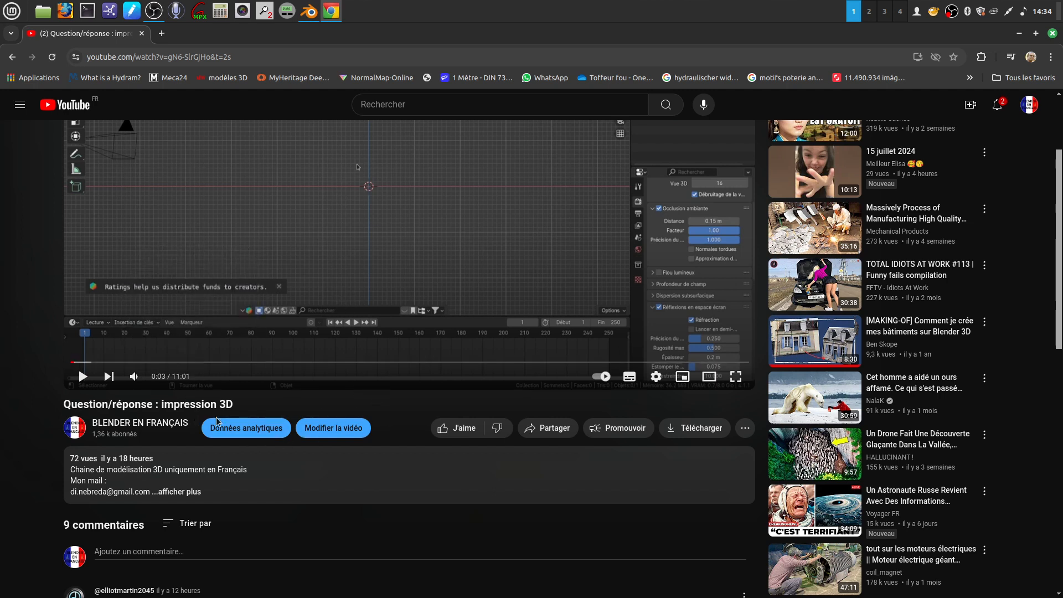
scroll(310, 496, "down", 3)
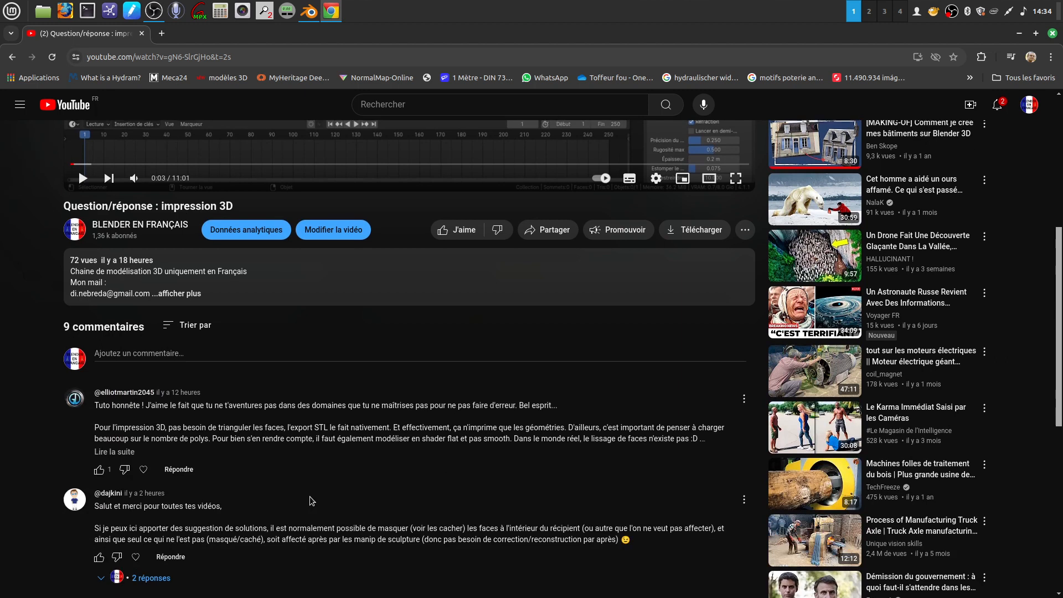
scroll(310, 496, "up", 3)
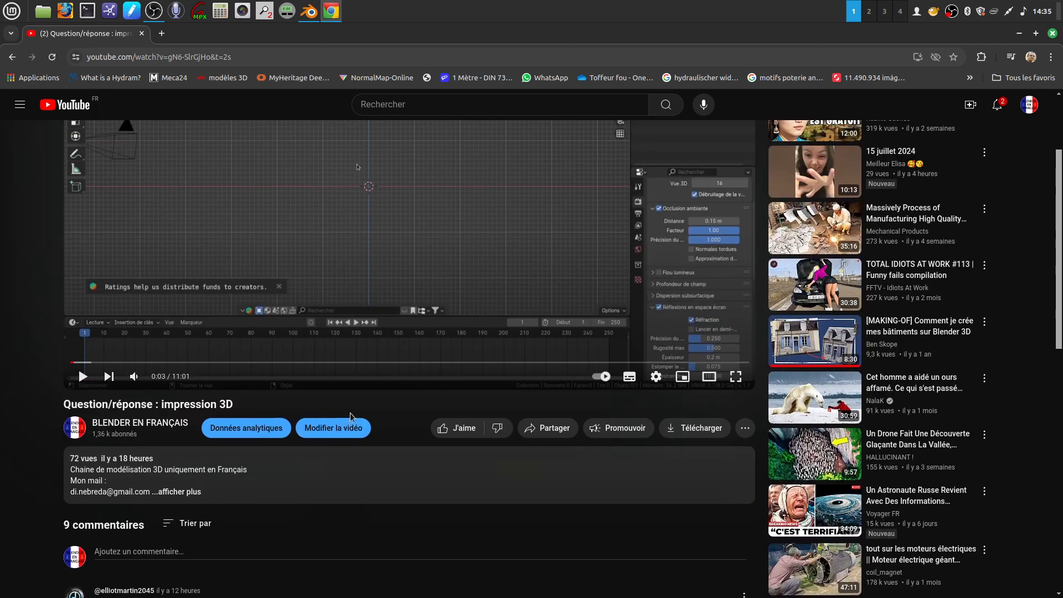
scroll(426, 479, "up", 3)
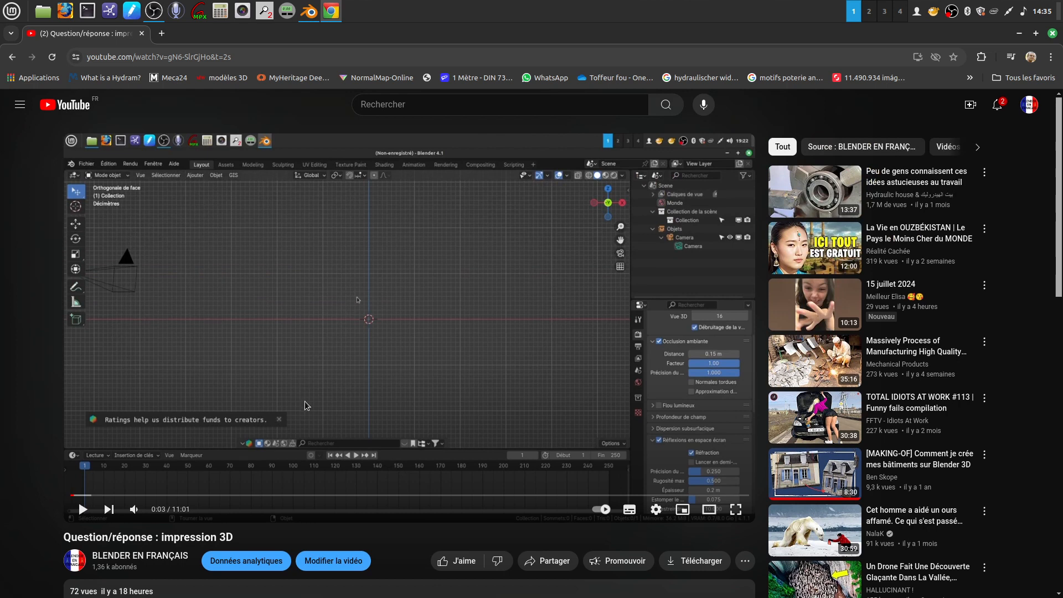
scroll(304, 401, "down", 3)
scroll(324, 268, "up", 3)
scroll(344, 334, "down", 5)
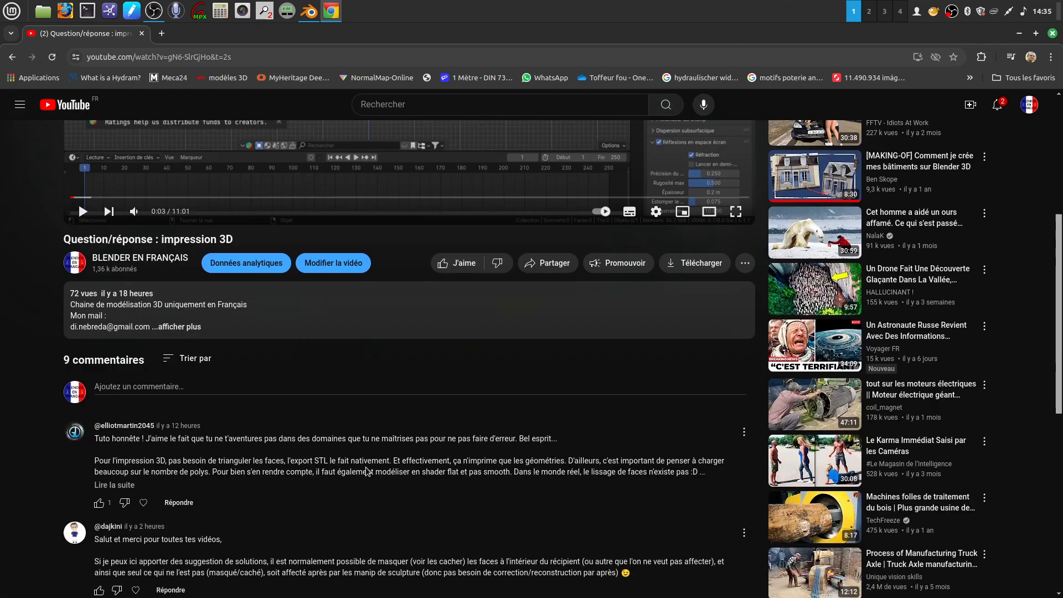
scroll(366, 471, "down", 2)
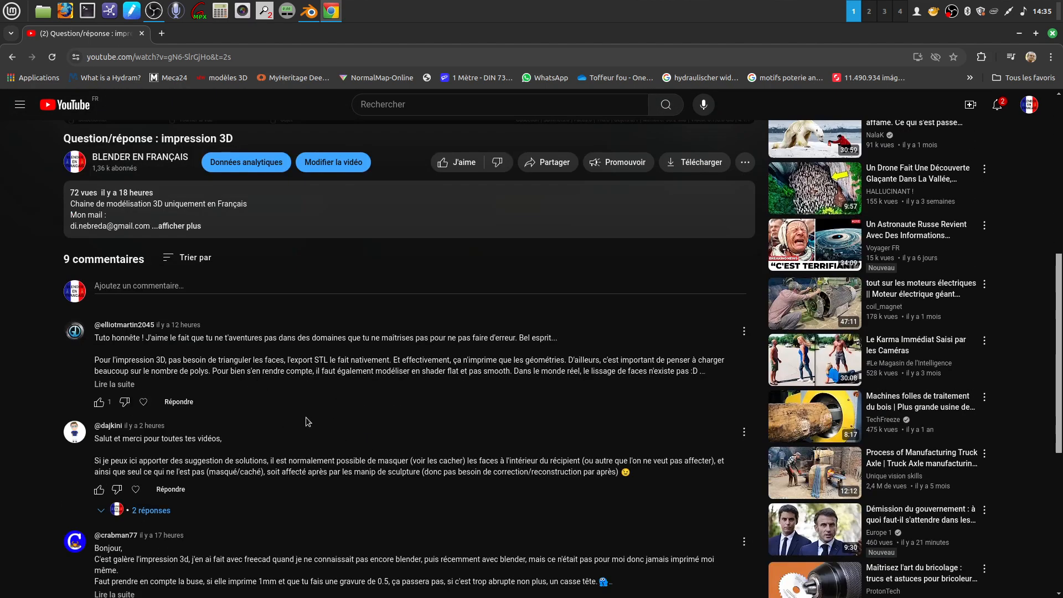
scroll(341, 432, "down", 2)
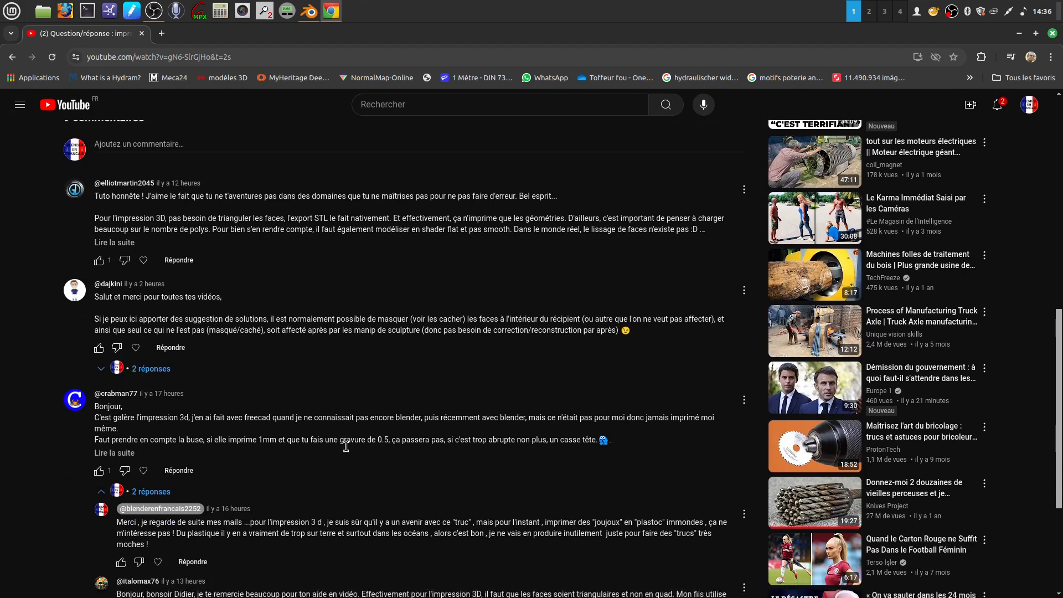
scroll(345, 446, "down", 2)
scroll(349, 455, "down", 1)
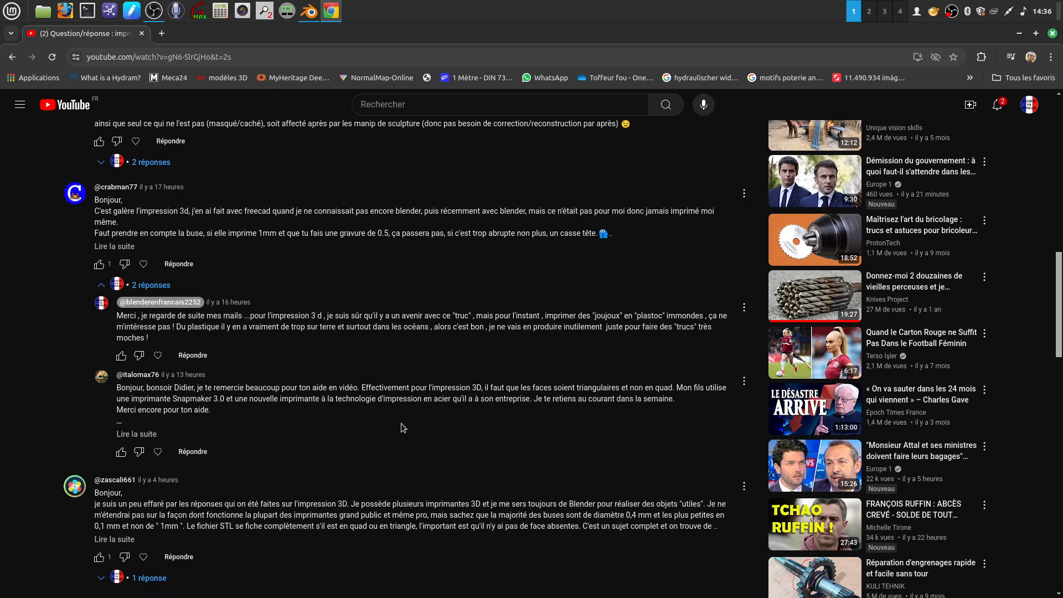
scroll(400, 425, "down", 2)
scroll(400, 425, "up", 5)
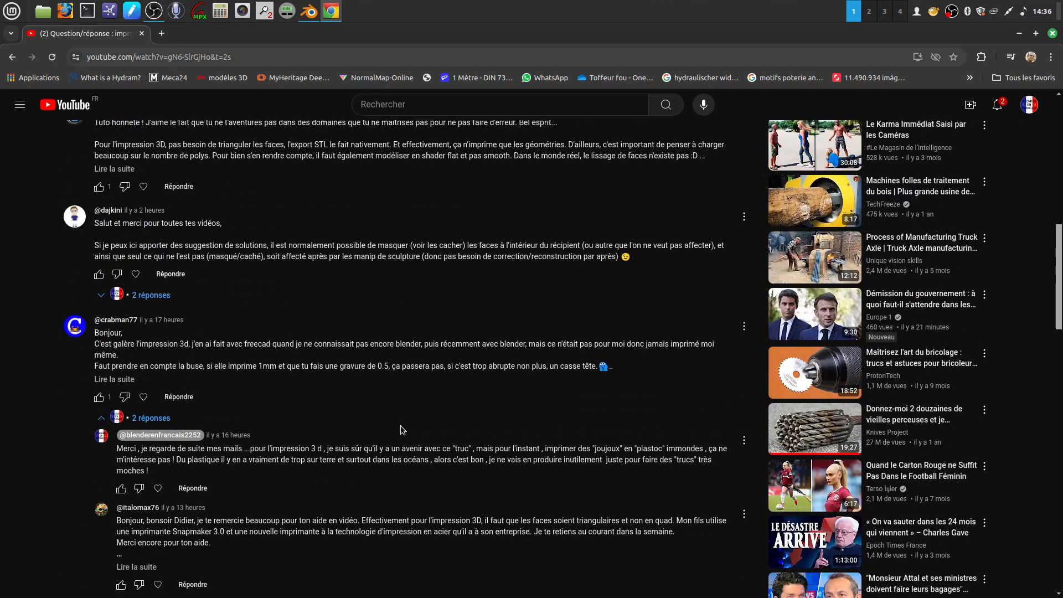
scroll(400, 429, "up", 5)
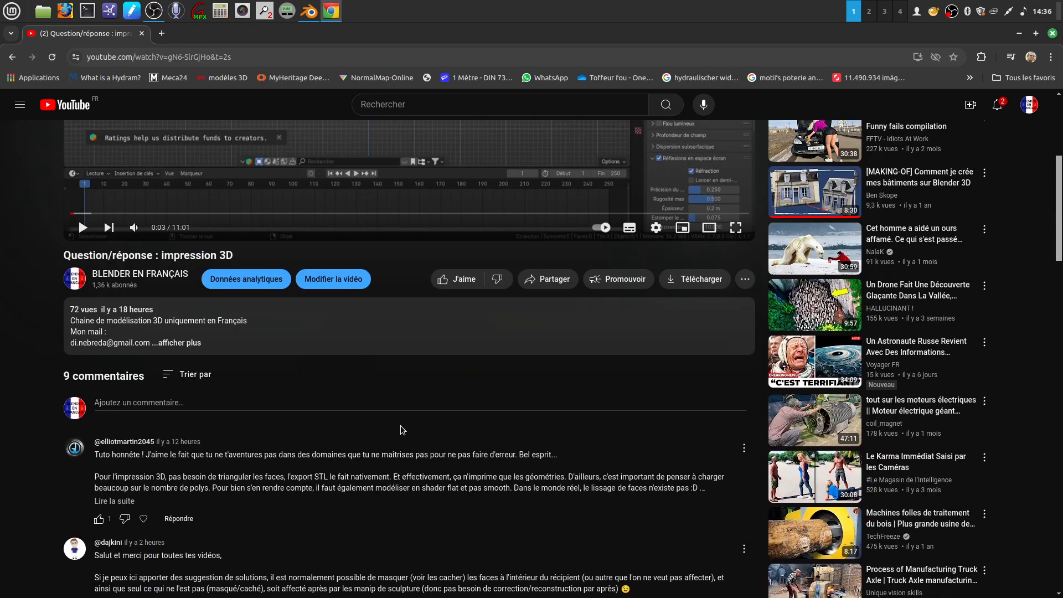
scroll(383, 420, "down", 1)
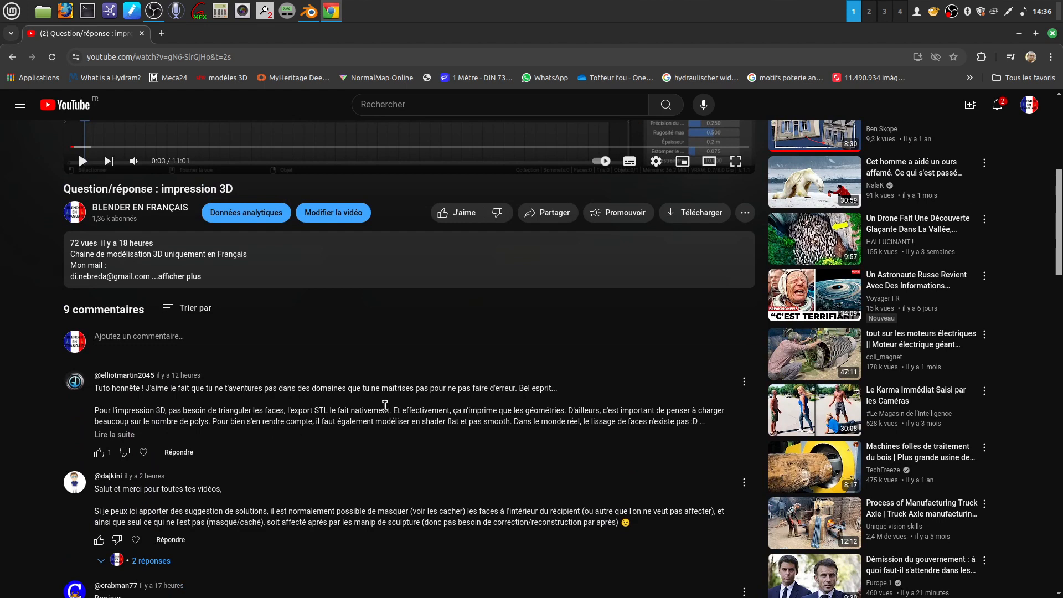
scroll(385, 405, "up", 4)
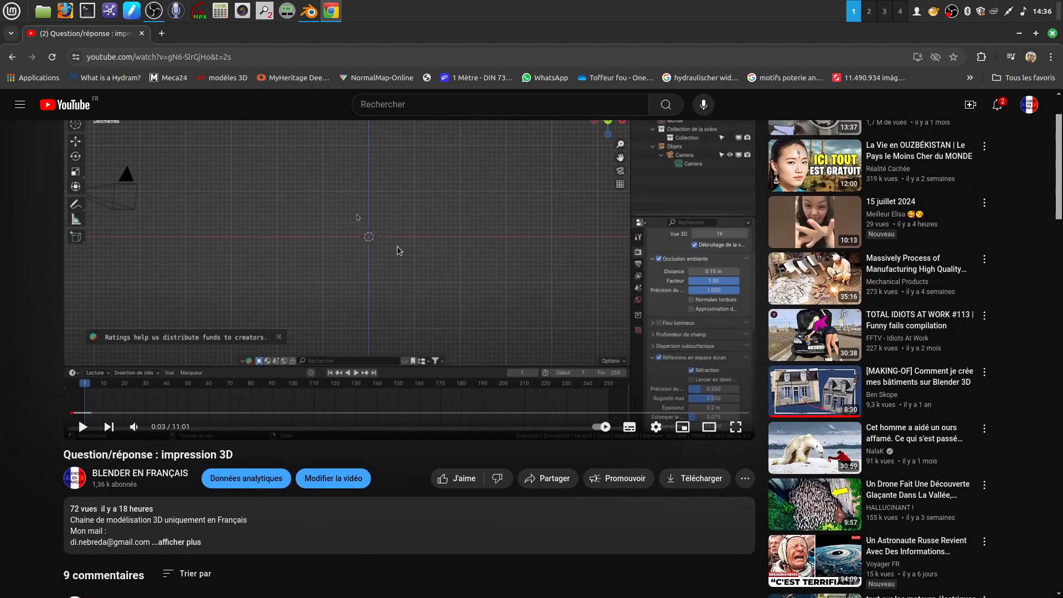
scroll(417, 276, "up", 1)
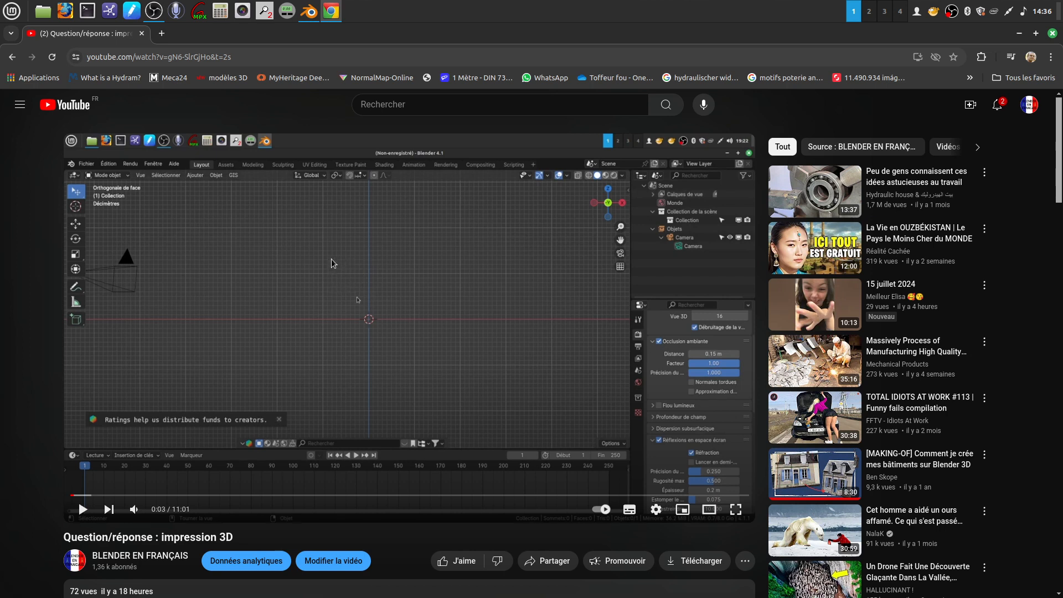
scroll(303, 326, "down", 4)
scroll(303, 326, "up", 4)
- Close the browser, switch to Blender and add a mesh cylinder to the empty scene
left_click(1052, 34)
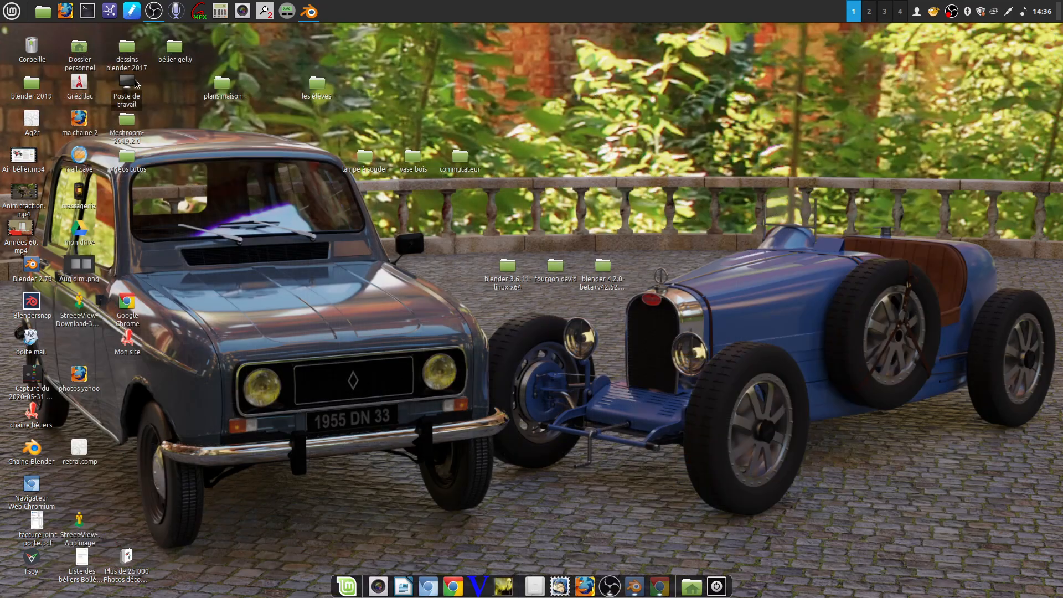
left_click(311, 15)
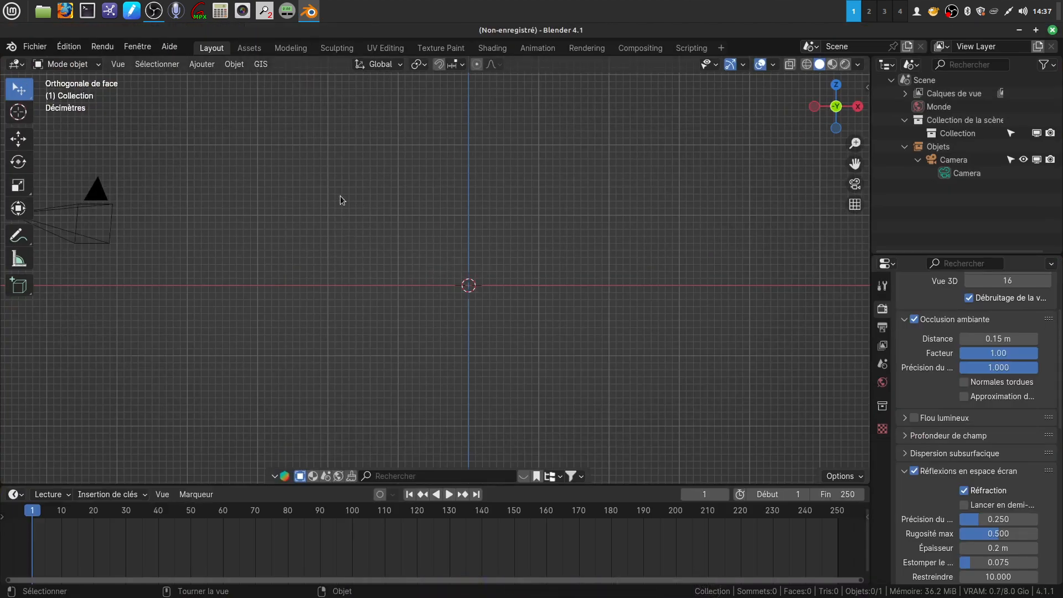
left_click(200, 65)
mouse_move(214, 80)
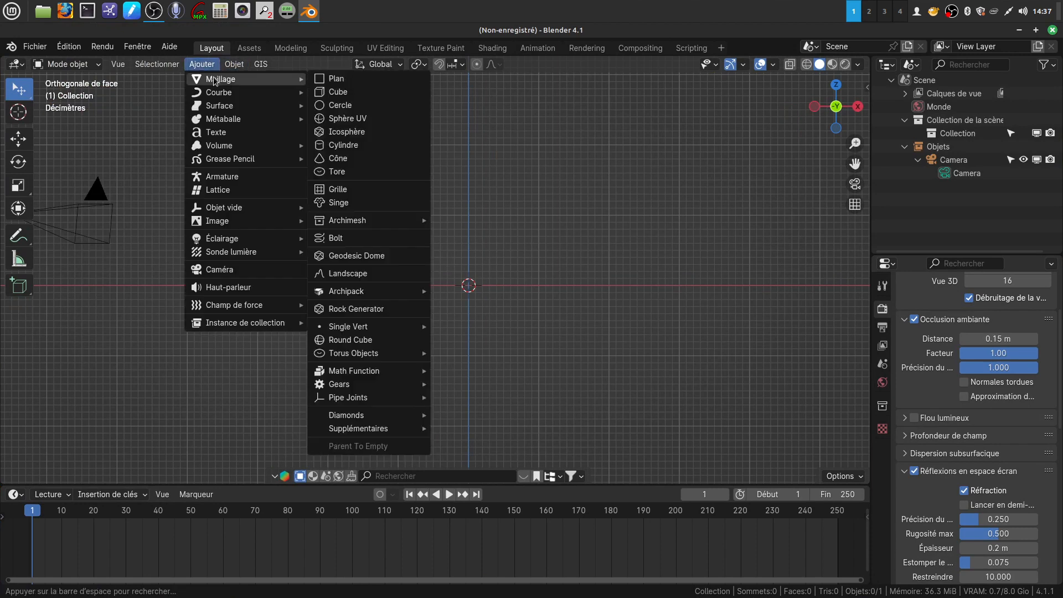
left_click(354, 145)
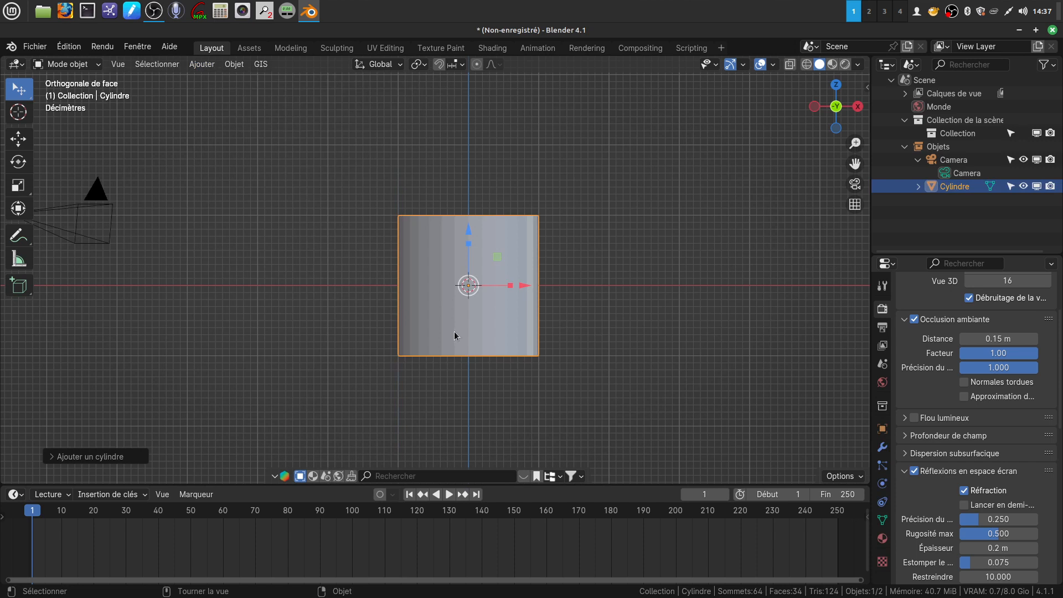
- Set the new cylinder's cap fill type to Rien so that both ends are open
scroll(457, 335, "down", 2)
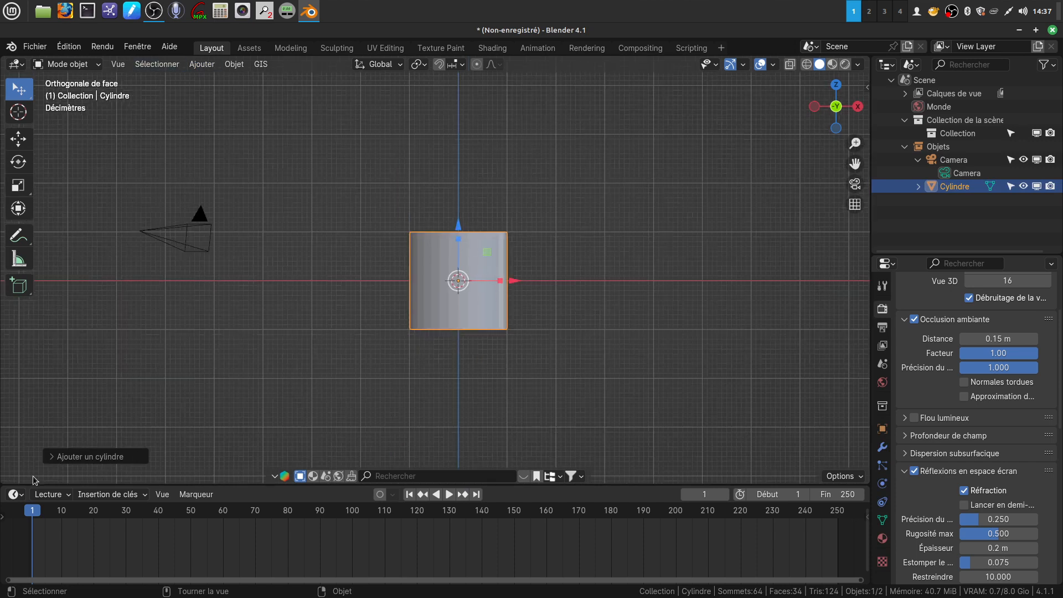
left_click(51, 459)
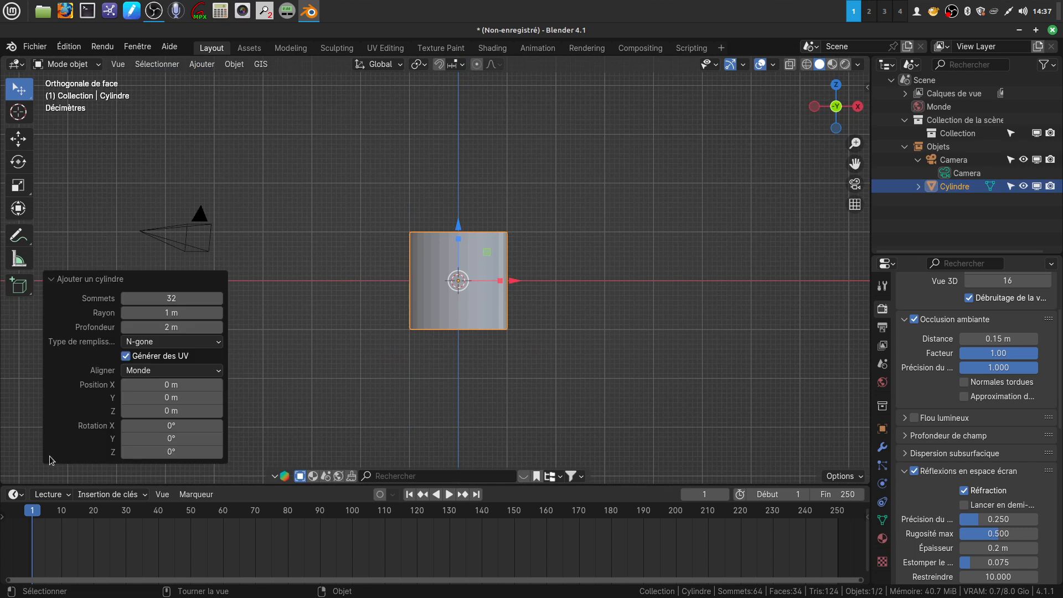
left_click(218, 343)
left_click(201, 357)
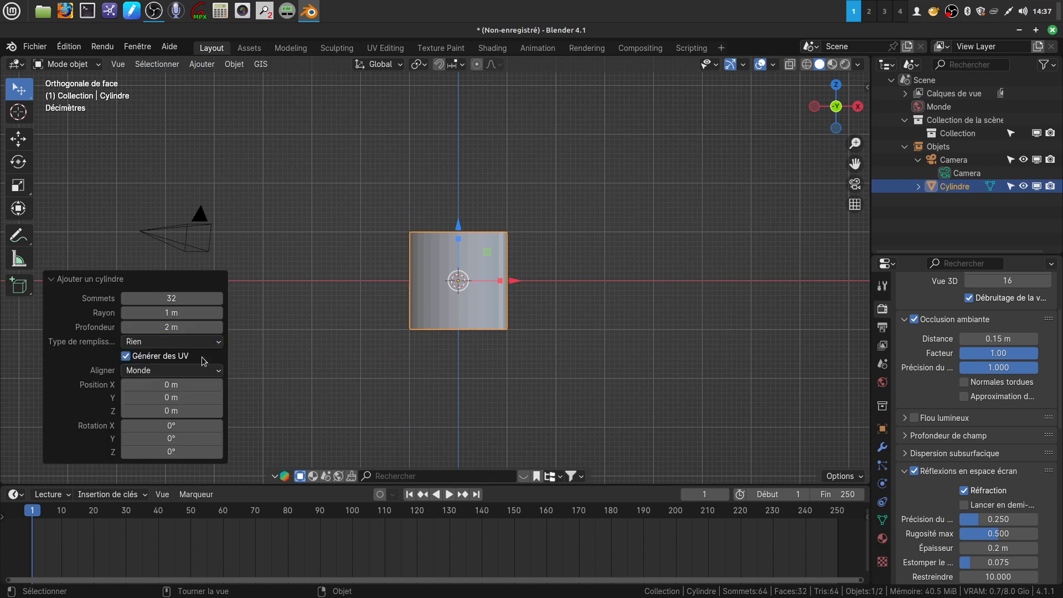
- Stretch the whole cylinder mesh along Z in Edit Mode by a factor of about 1.54
key("Tab")
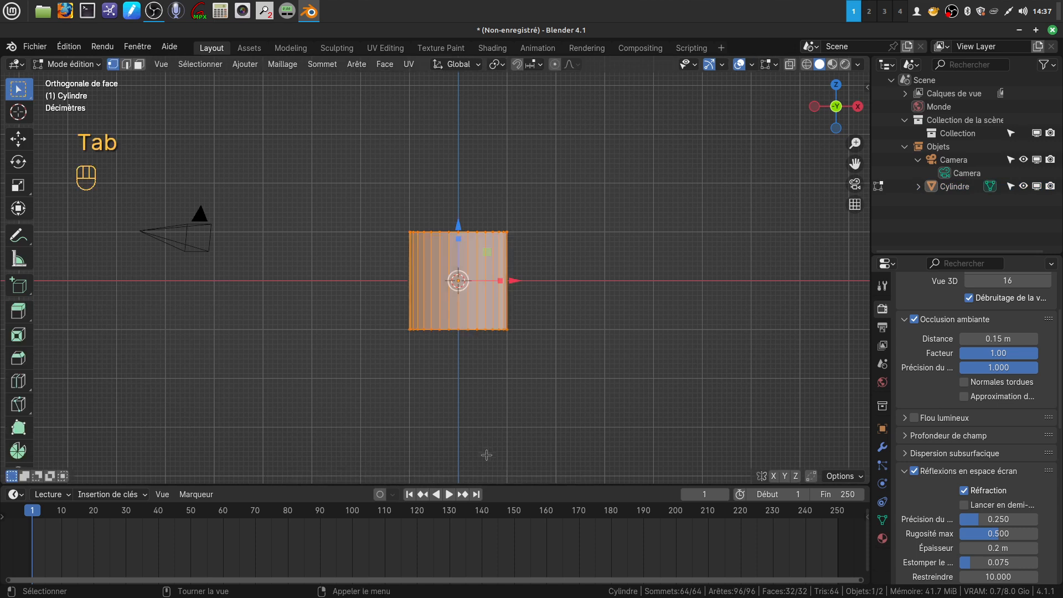
key("s")
key("z")
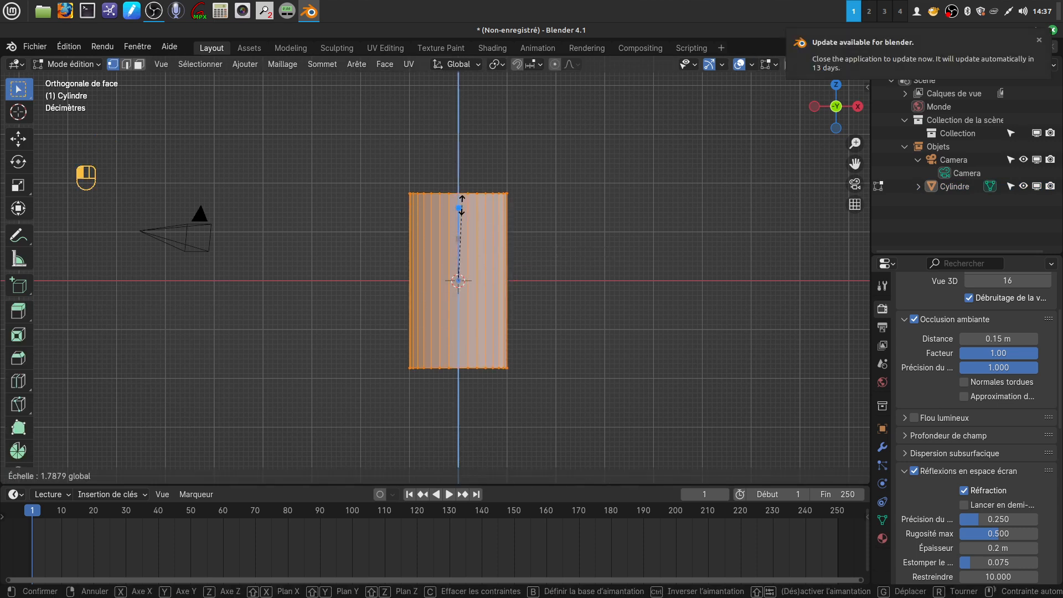
left_click(459, 214)
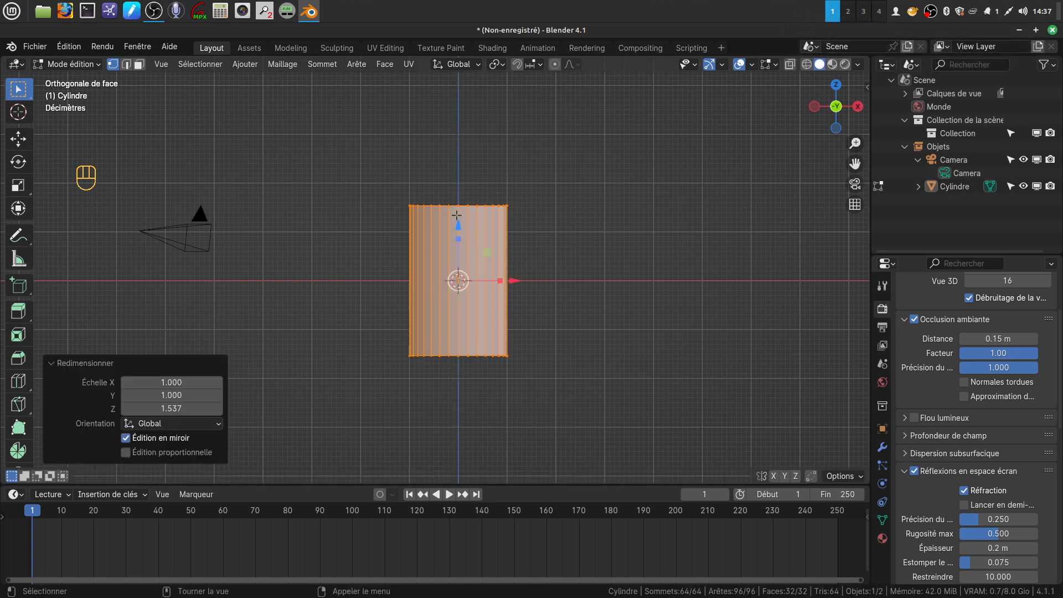
- Extrude the cylinder's open bottom edge loop inward to a scale of about 0.21 and grid-fill the remaining central hole
middle_click_drag(491, 377, 456, 347, "shift")
scroll(488, 413, "up", 3)
mouse_move(494, 412)
middle_mouse_down()
mouse_move(487, 443)
mouse_move(503, 393)
middle_mouse_up()
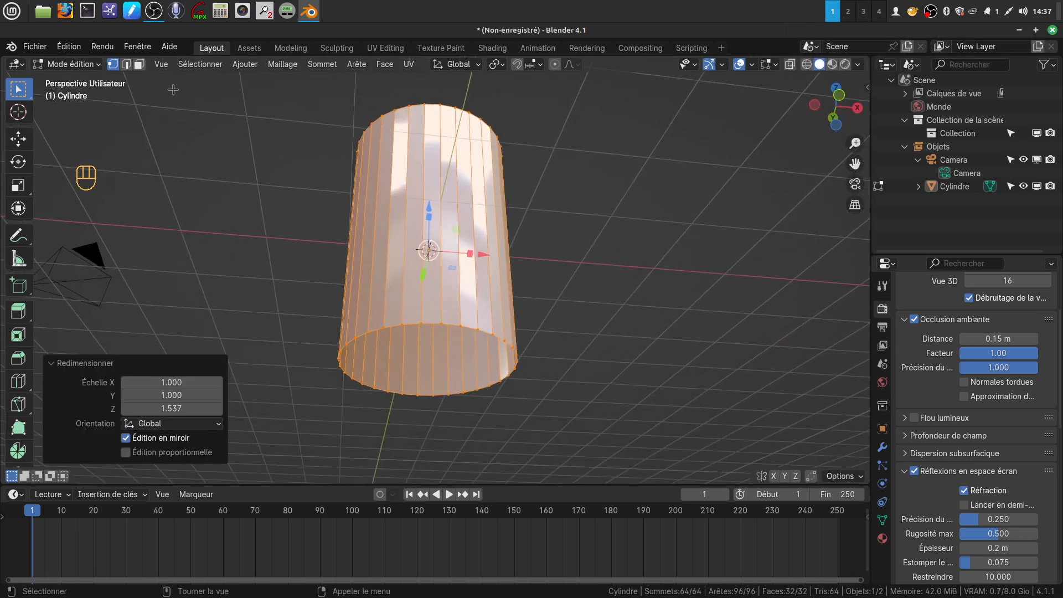
left_click(126, 64)
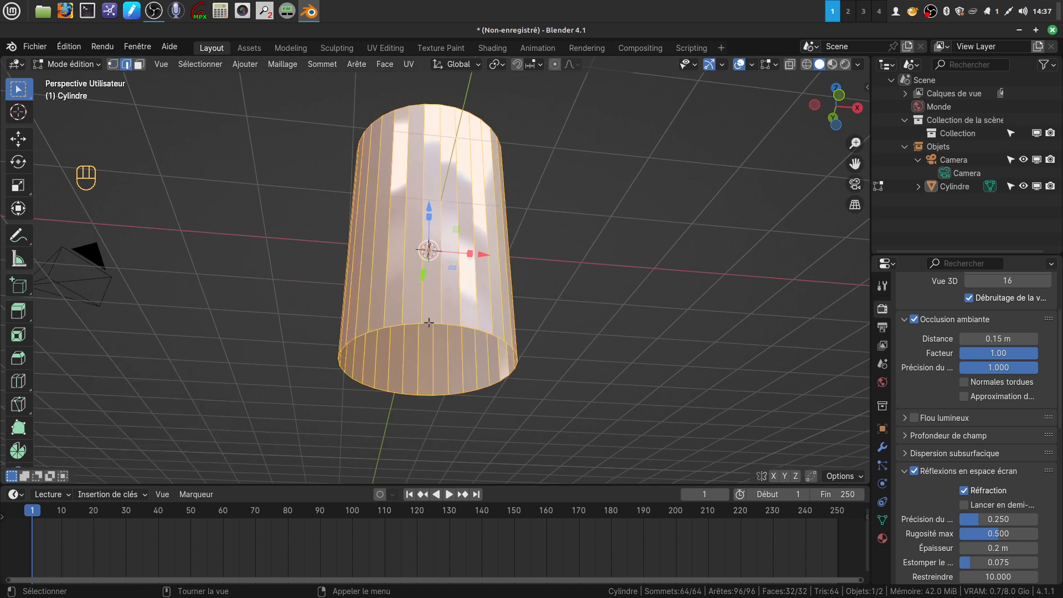
left_click(429, 322, "alt")
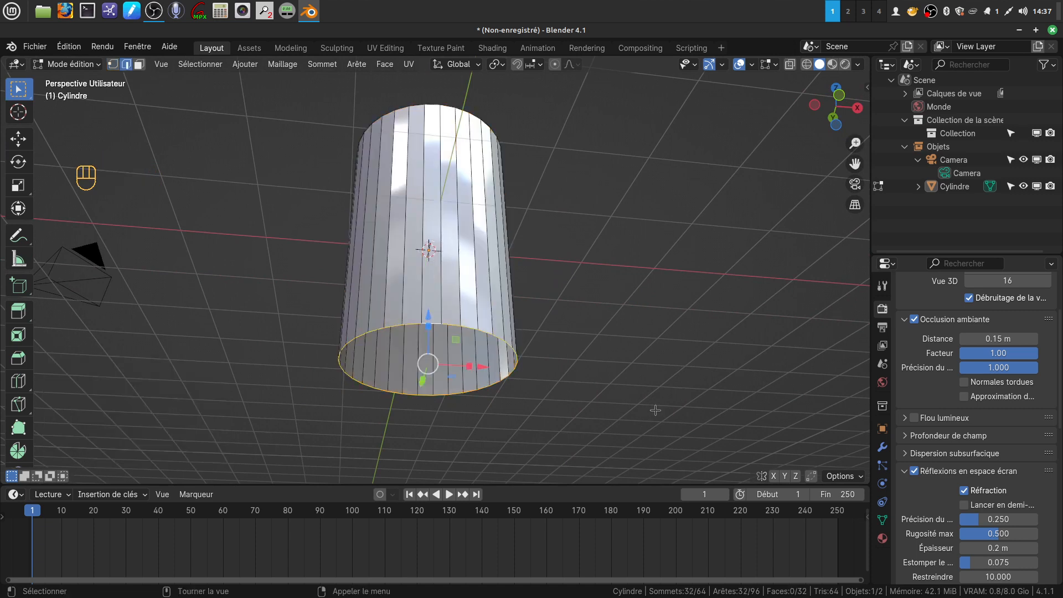
key("e")
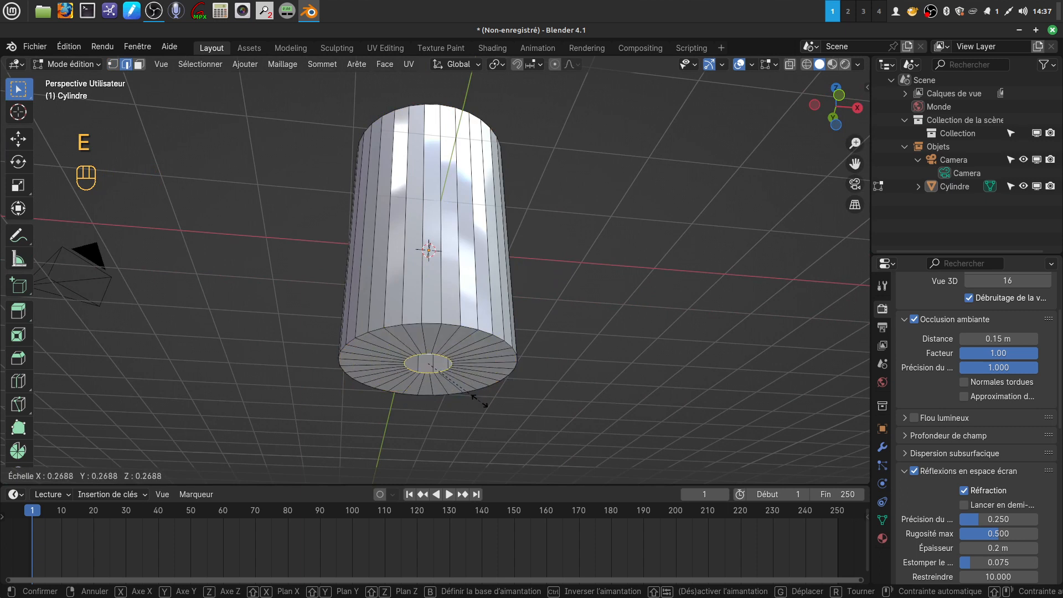
left_click(469, 393)
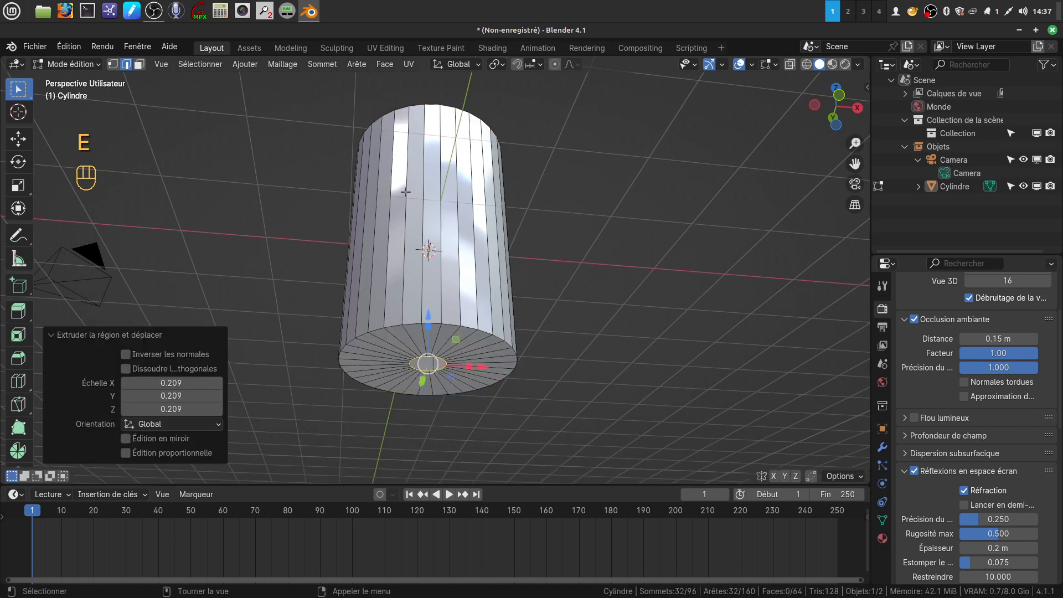
left_click(384, 64)
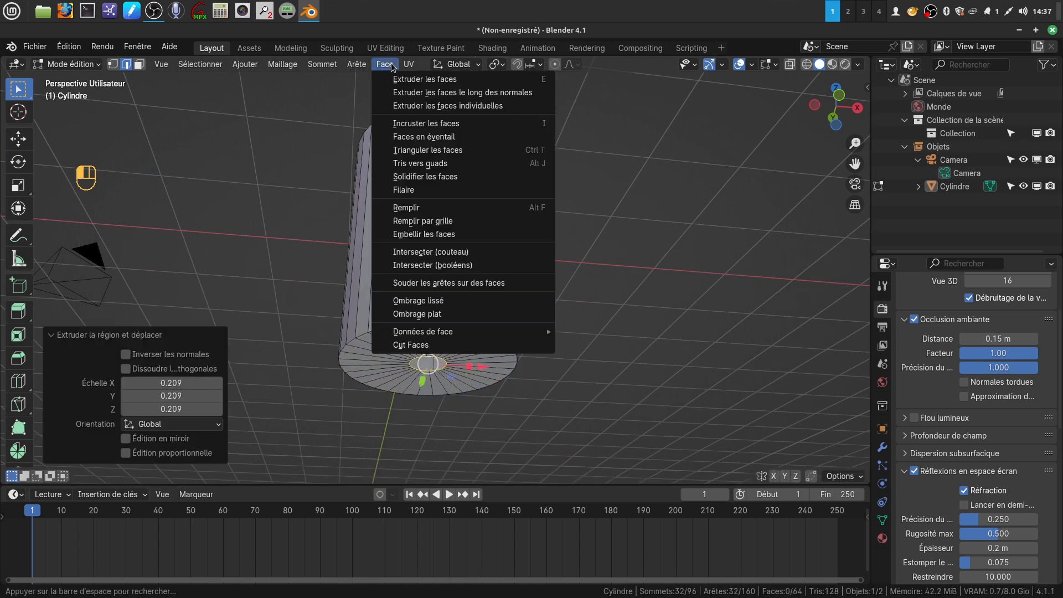
left_click(463, 221)
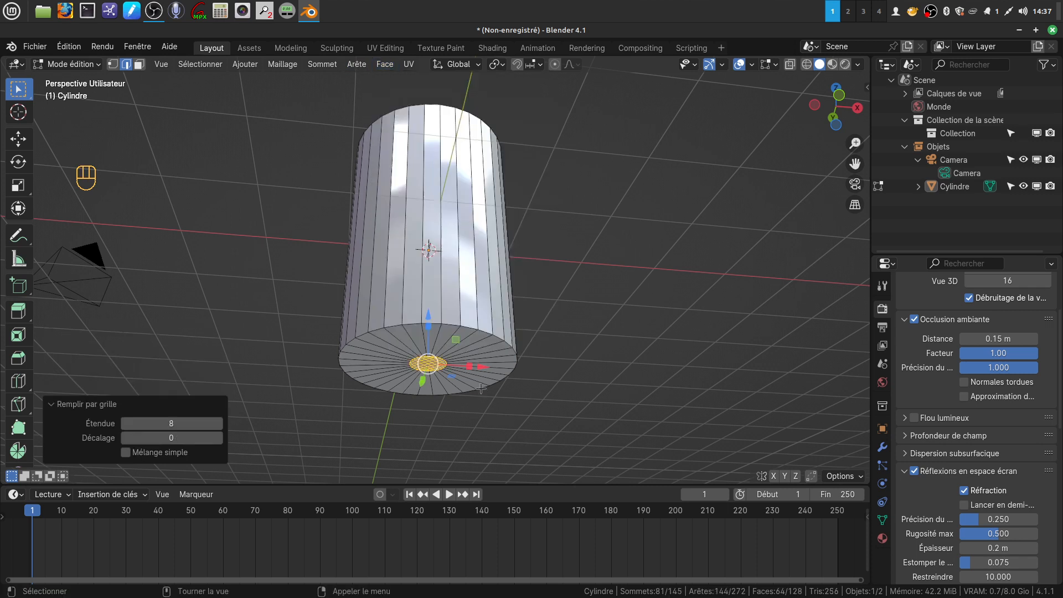
- Bevel the cylinder's outer bottom edge loop with 2 segments and a width of about 0.27 m
left_click(470, 325, "alt")
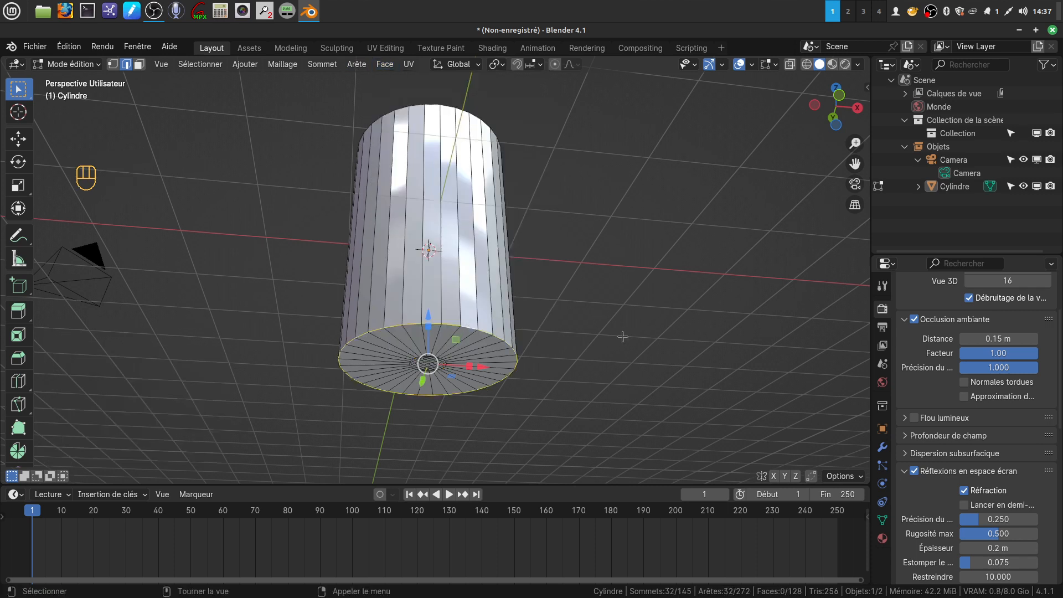
key("ctrl+b")
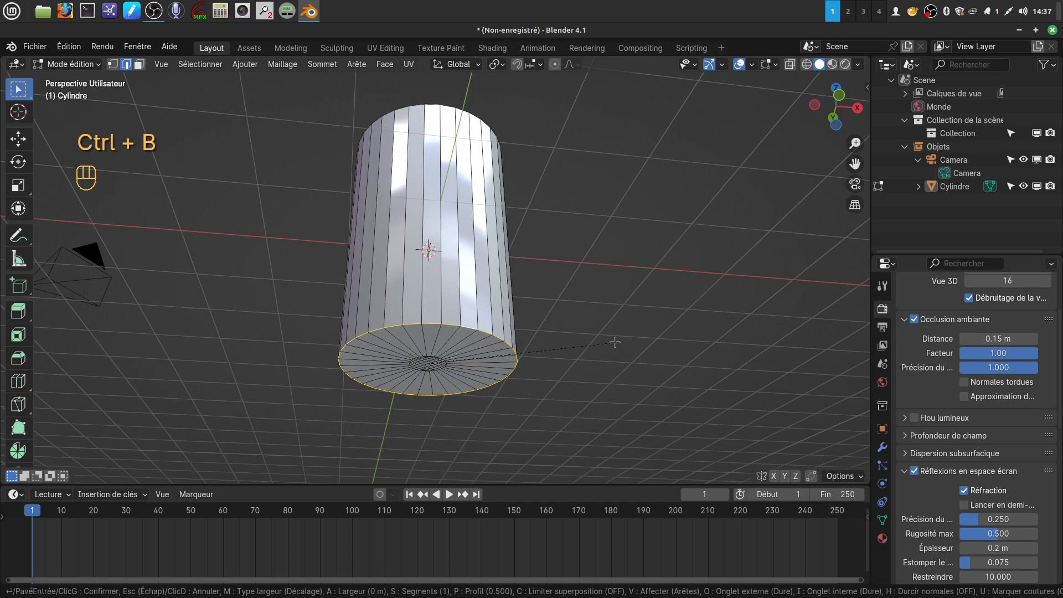
scroll(641, 338, "up", 1)
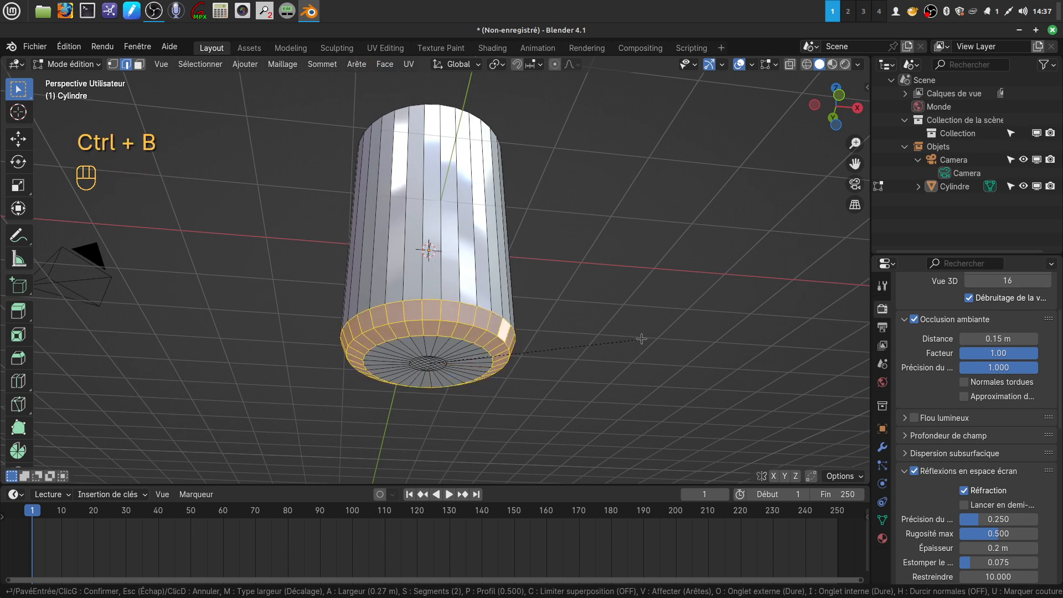
left_click(641, 338)
- Return to Object Mode and add a Solidifier modifier to the cylinder with a thickness of 0.04 m
middle_click_drag(505, 360, 536, 434)
scroll(536, 433, "up", 1)
scroll(534, 407, "down", 2)
middle_click_drag(525, 366, 521, 480, "shift")
middle_click_drag(505, 389, 495, 457)
middle_click_drag(477, 388, 474, 358, "shift")
key("Tab")
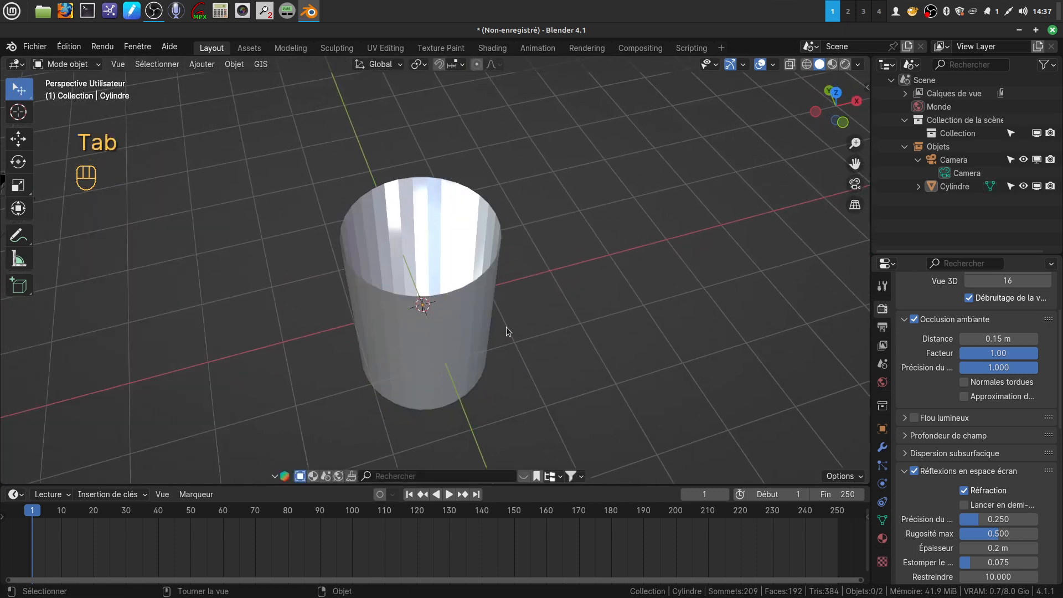
left_click(882, 446)
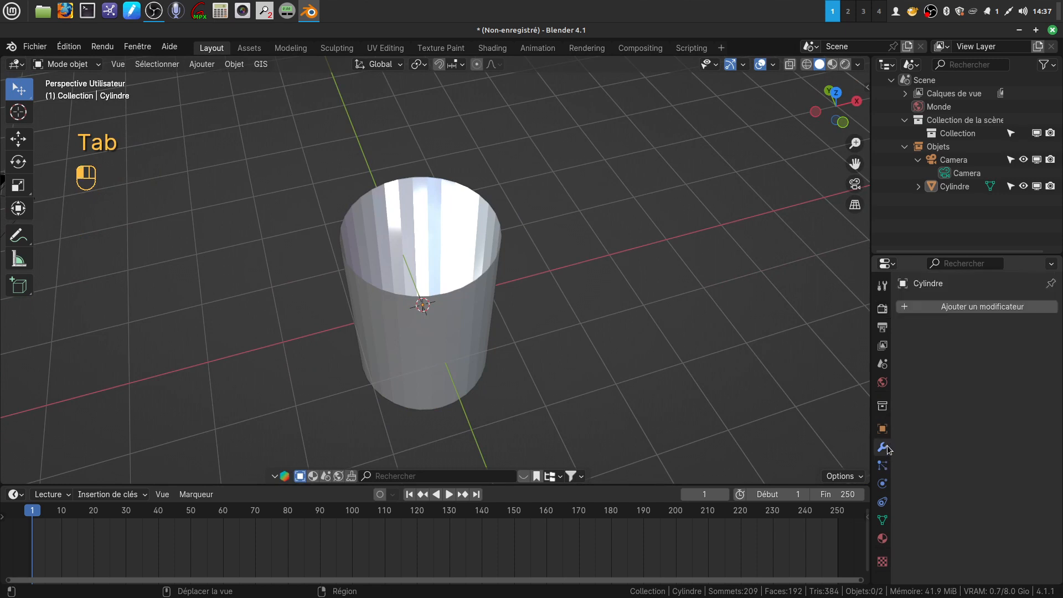
left_click(976, 307)
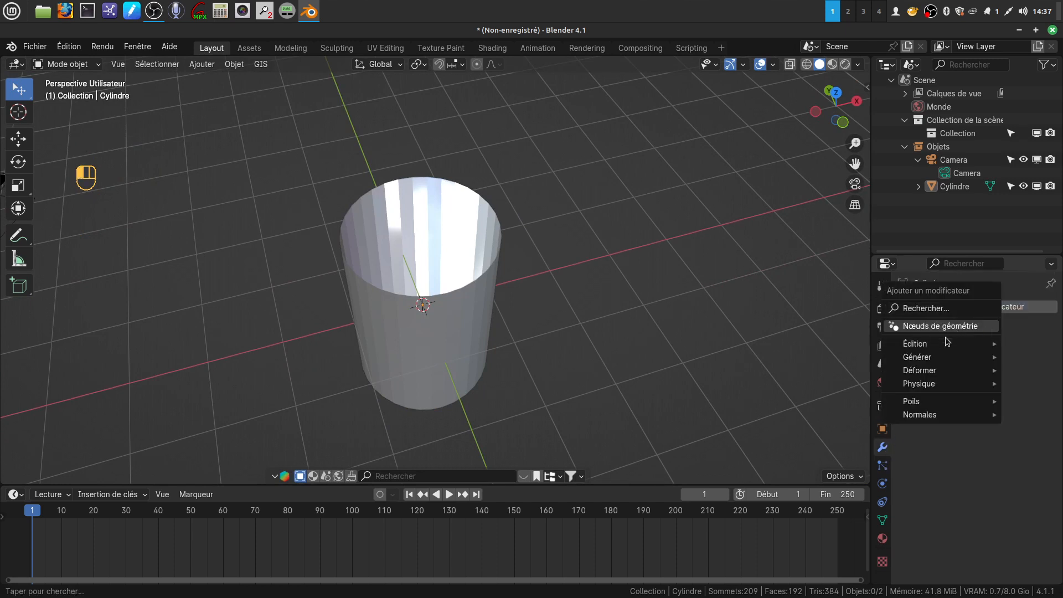
mouse_move(956, 366)
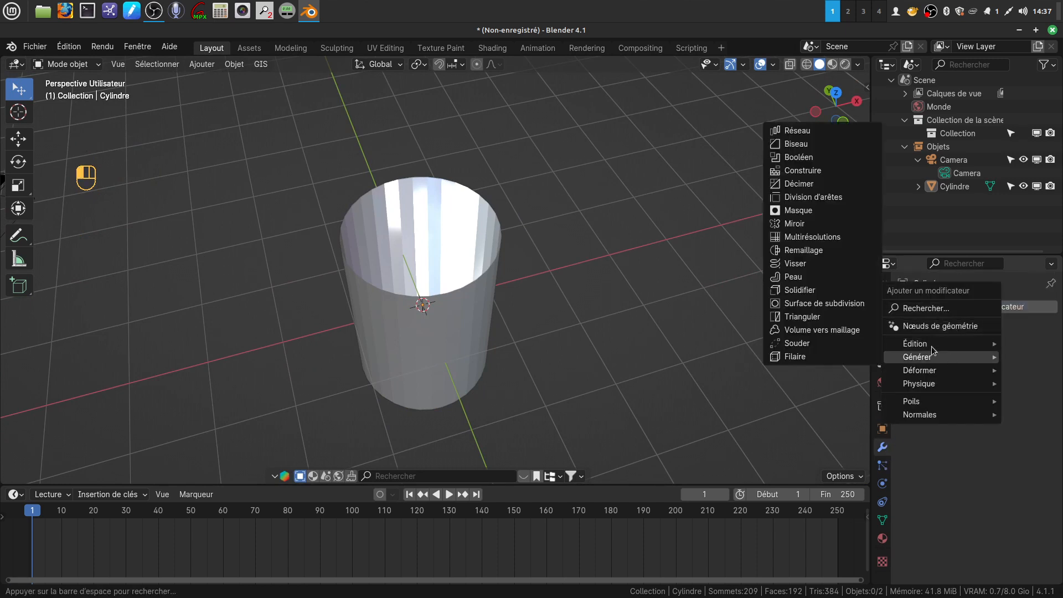
left_click(813, 292)
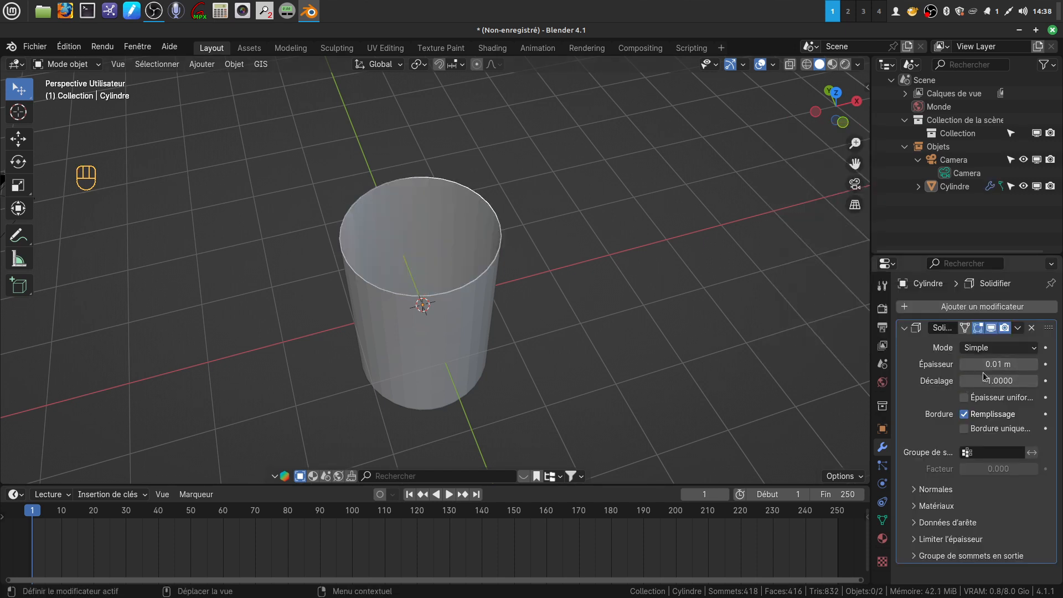
mouse_move(987, 363)
left_mouse_down()
mouse_move(1024, 364)
mouse_move(1005, 363)
left_mouse_up()
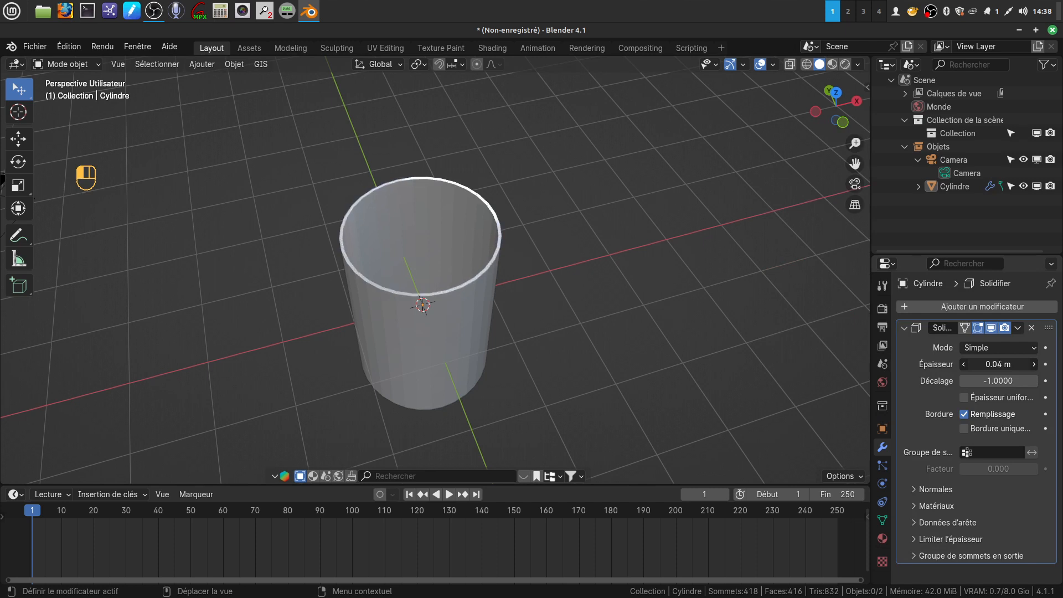
- Apply the Solidifier modifier to the cylinder's mesh
mouse_move(536, 302)
middle_mouse_down()
mouse_move(536, 344)
mouse_move(541, 304)
middle_mouse_up()
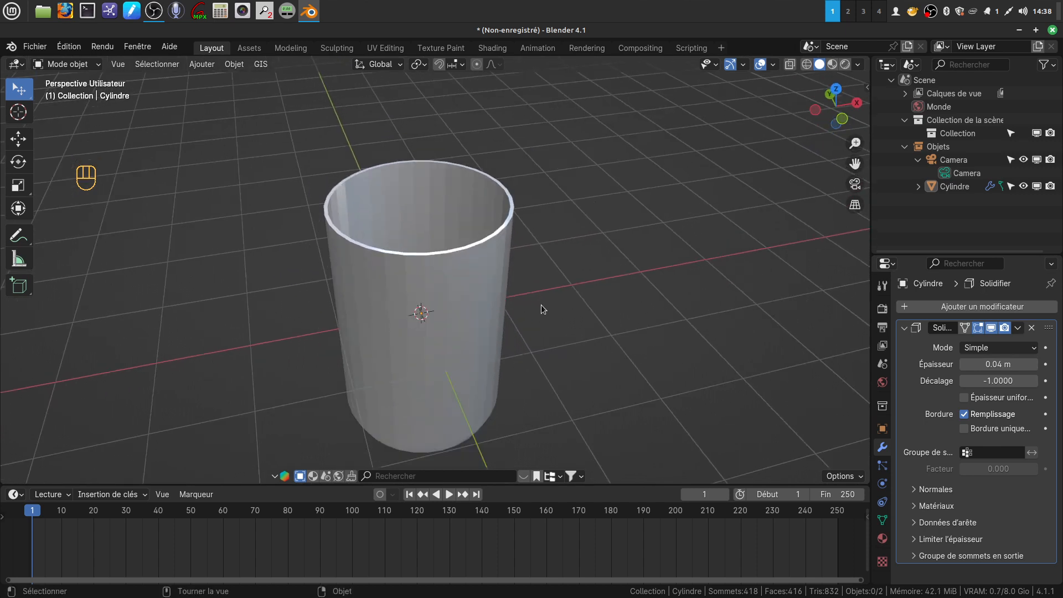
middle_click_drag(559, 266, 558, 238, "shift")
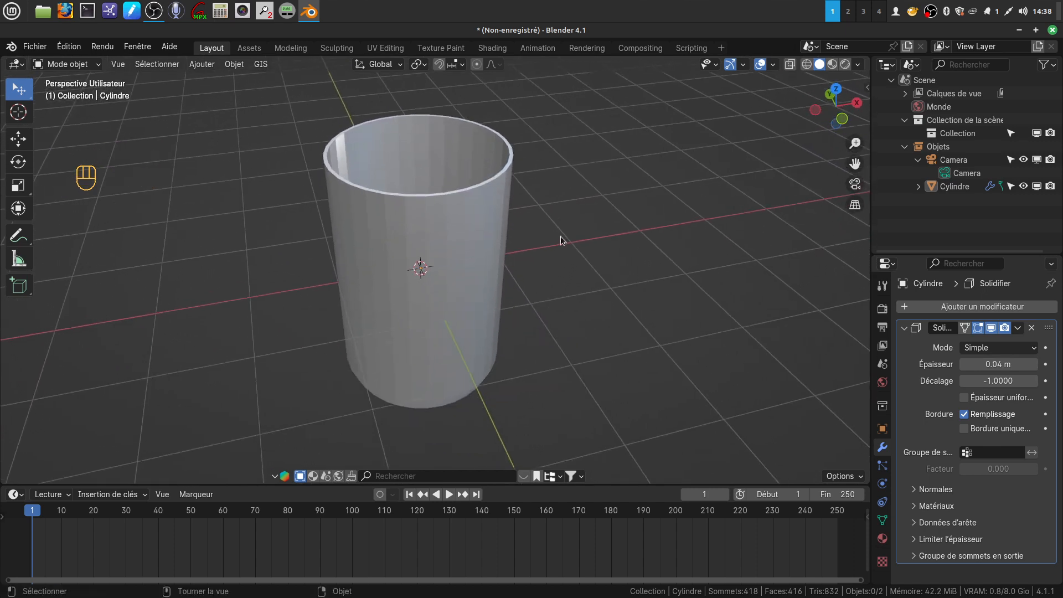
left_click(1017, 327)
left_click(953, 342)
- In Edit Mode, bevel both the outer and inner edge loops of the top rim with 2 segments, about 0.0106 m wide
middle_click_drag(562, 314, 520, 355, "shift")
scroll(519, 370, "up", 4)
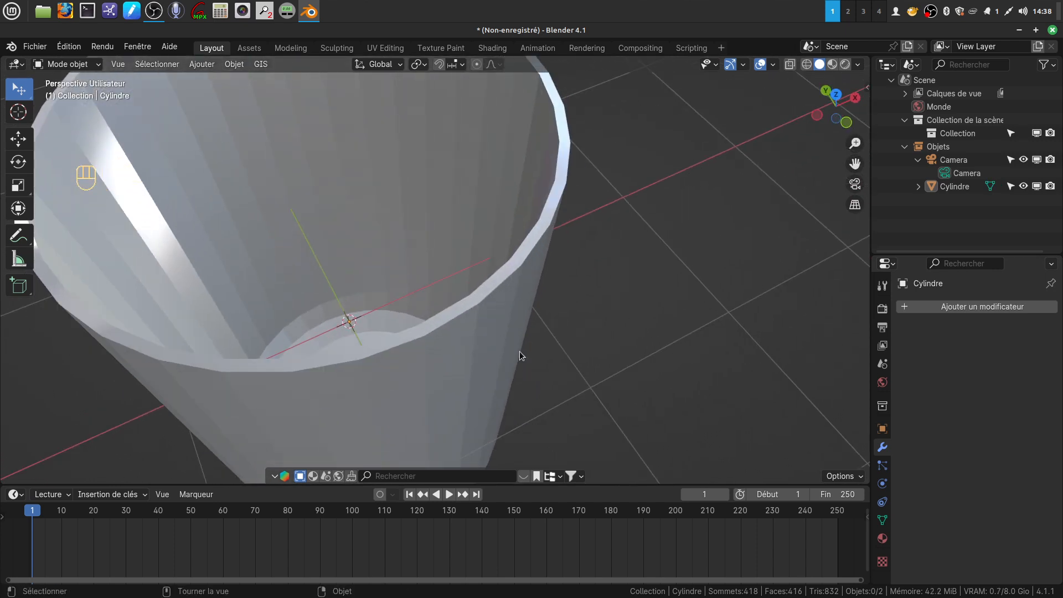
key("Tab")
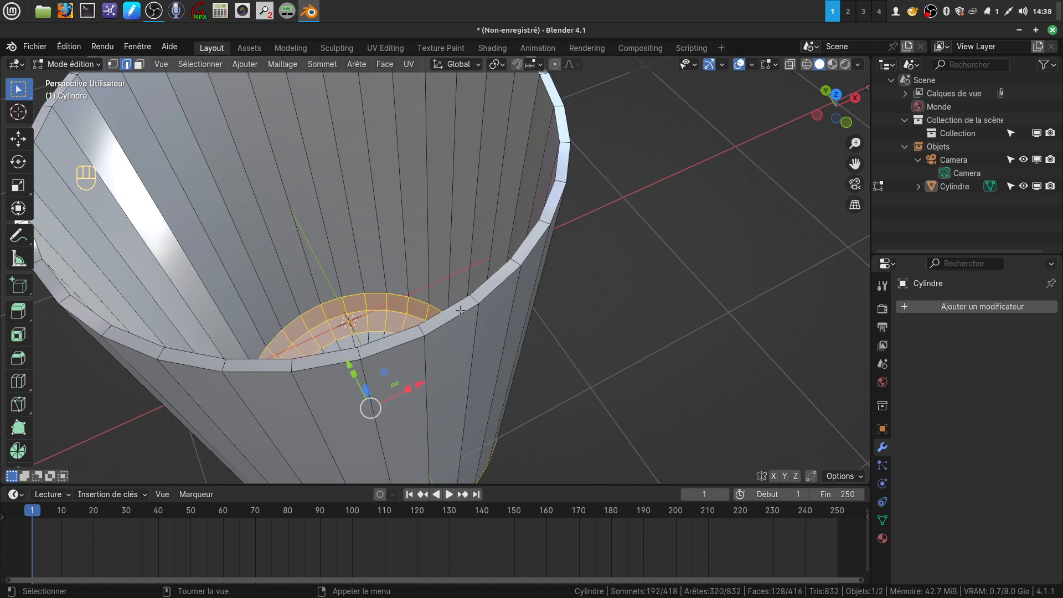
left_click(491, 292, "alt")
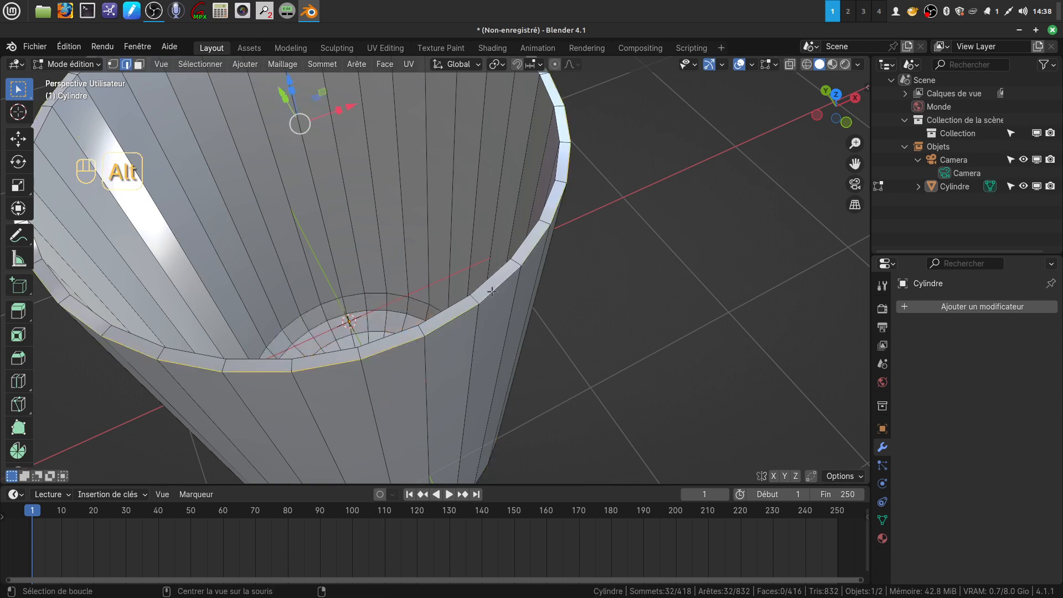
left_click(483, 283, "alt+shift")
mouse_move(612, 294)
middle_mouse_down()
mouse_move(616, 275)
mouse_move(613, 284)
middle_mouse_up()
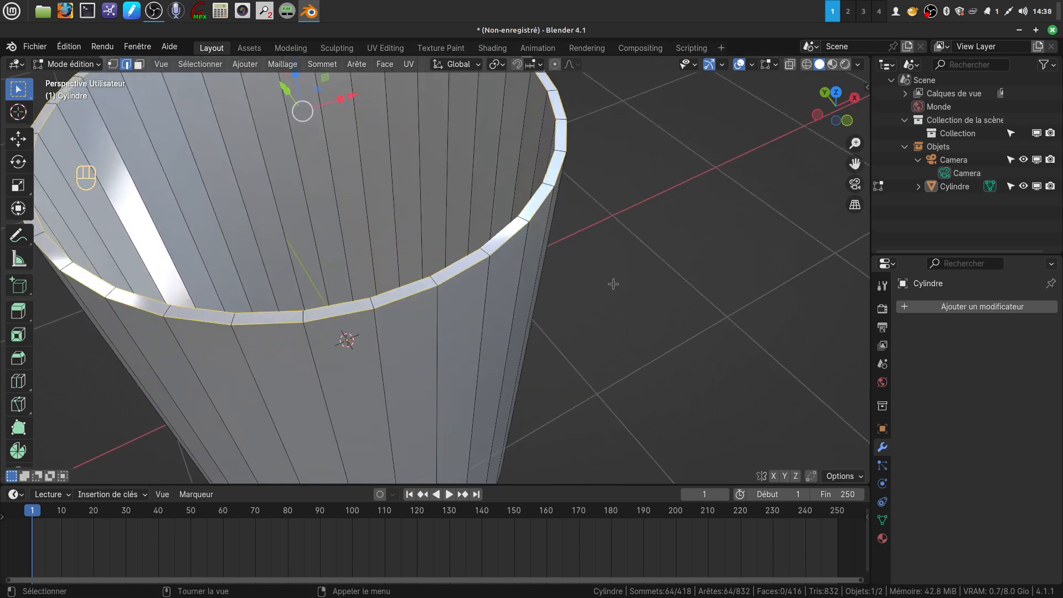
key("ctrl+b")
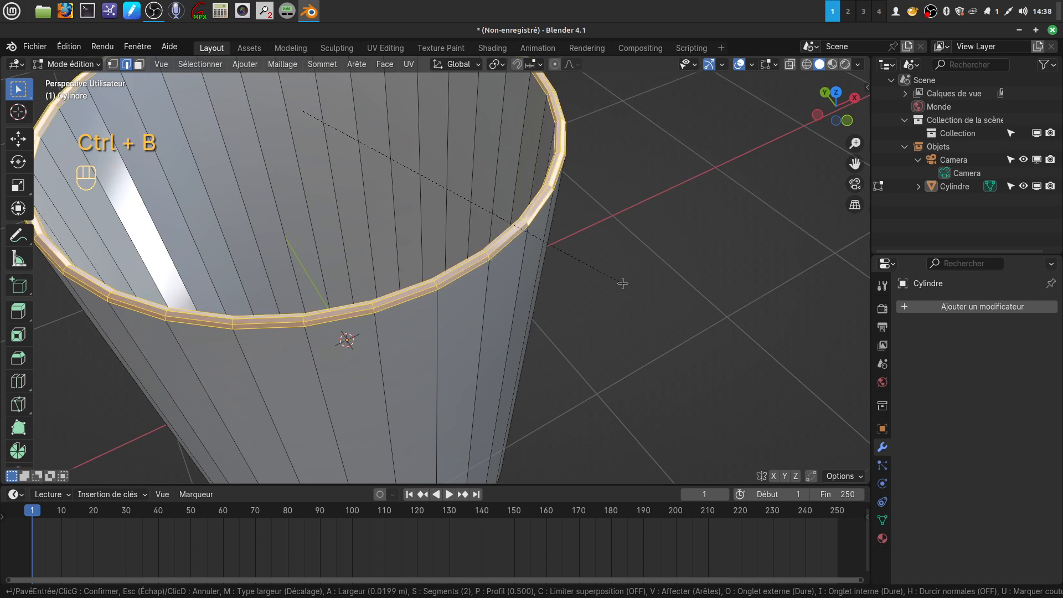
left_click(618, 284)
- Add 13 evenly spaced horizontal loop cuts around the cylinder's side wall and return to Object Mode
middle_click_drag(498, 316, 453, 388)
key("ctrl+r")
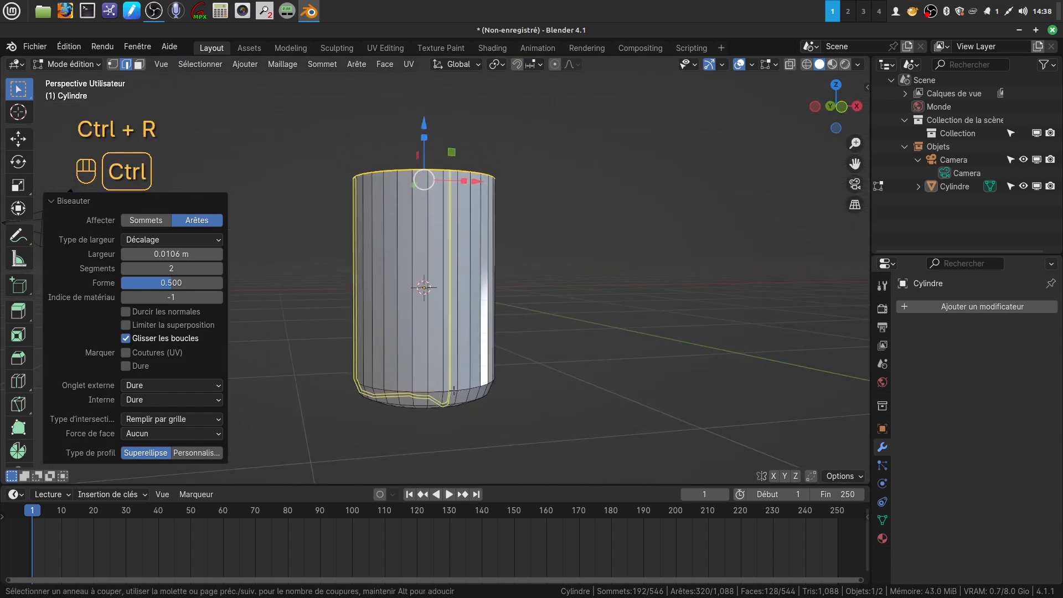
scroll(394, 333, "up", 10)
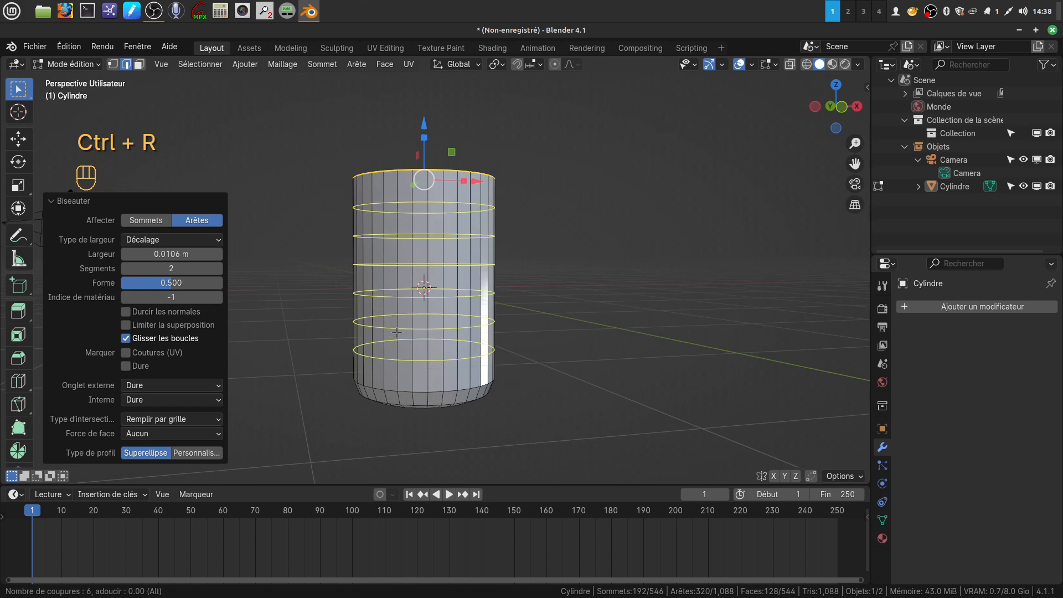
scroll(398, 332, "up", 3)
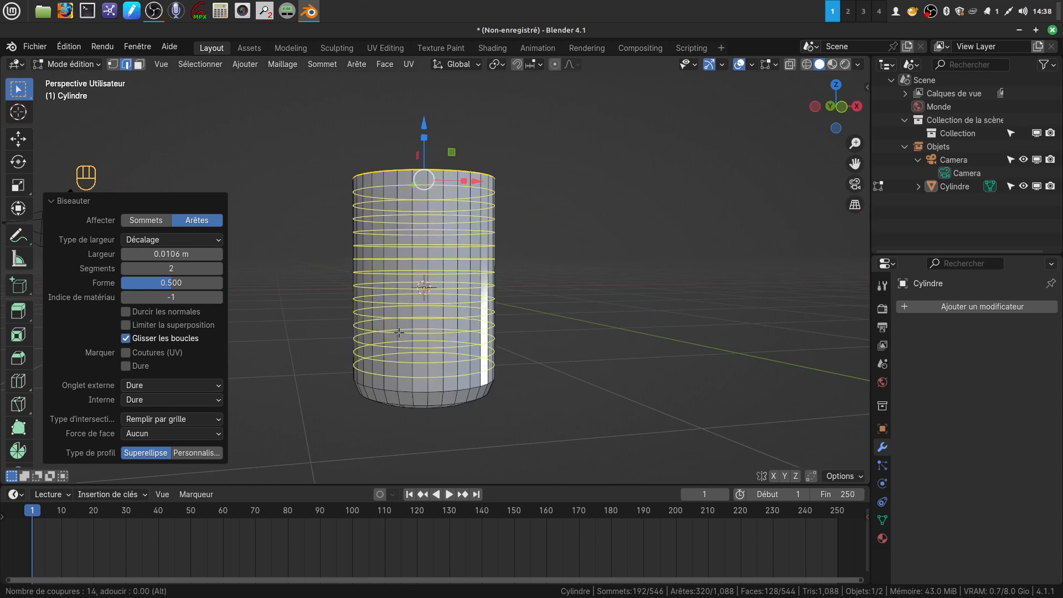
scroll(398, 333, "down", 1)
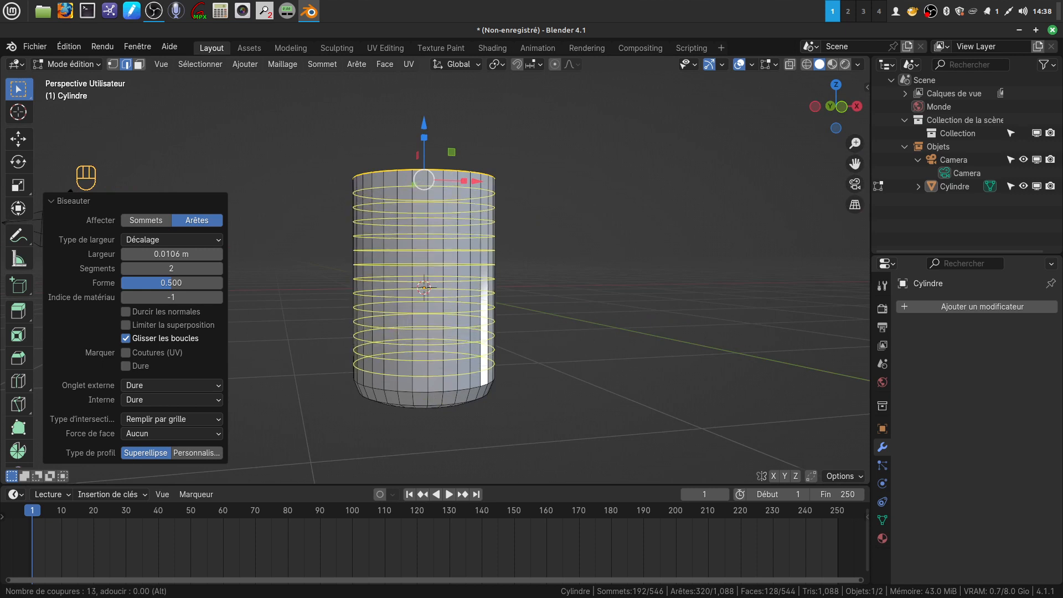
left_click(399, 332)
right_click(398, 333)
middle_click_drag(474, 299, 440, 301)
key("Tab")
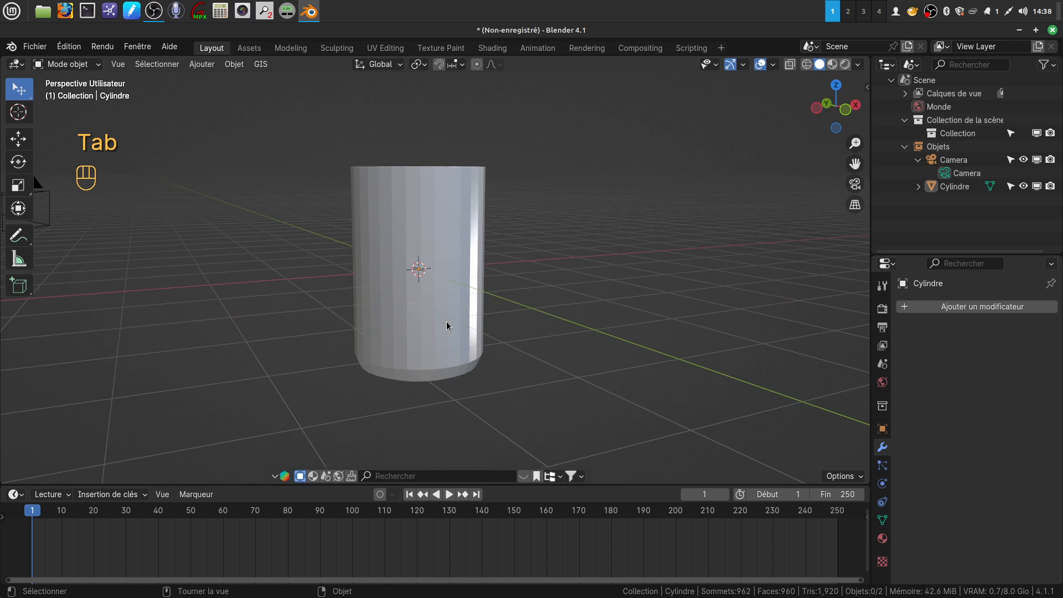
middle_click_drag(442, 308, 477, 325, "shift")
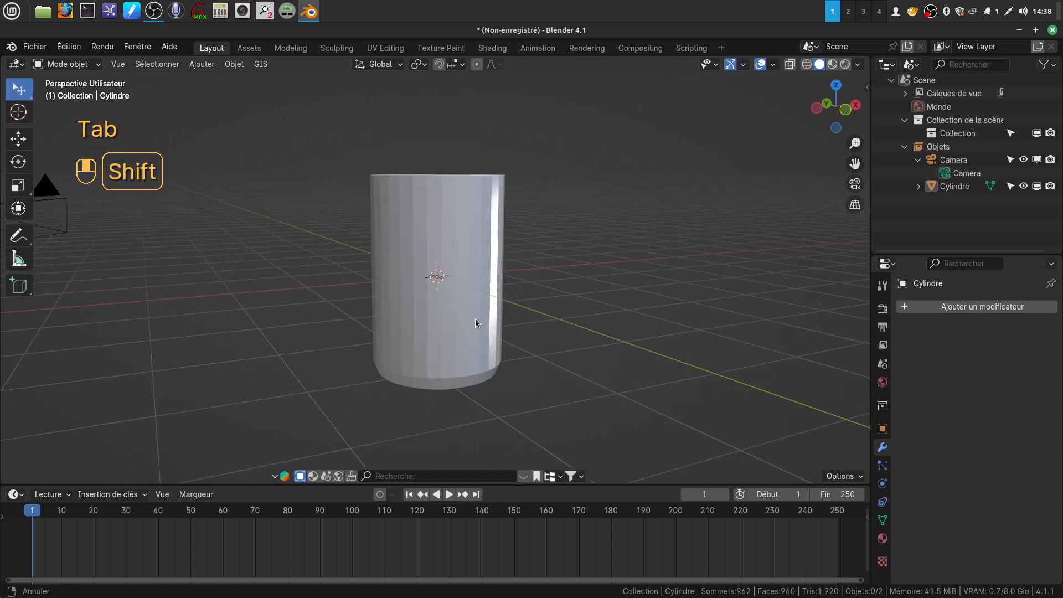
middle_click_drag(467, 250, 418, 275, "shift")
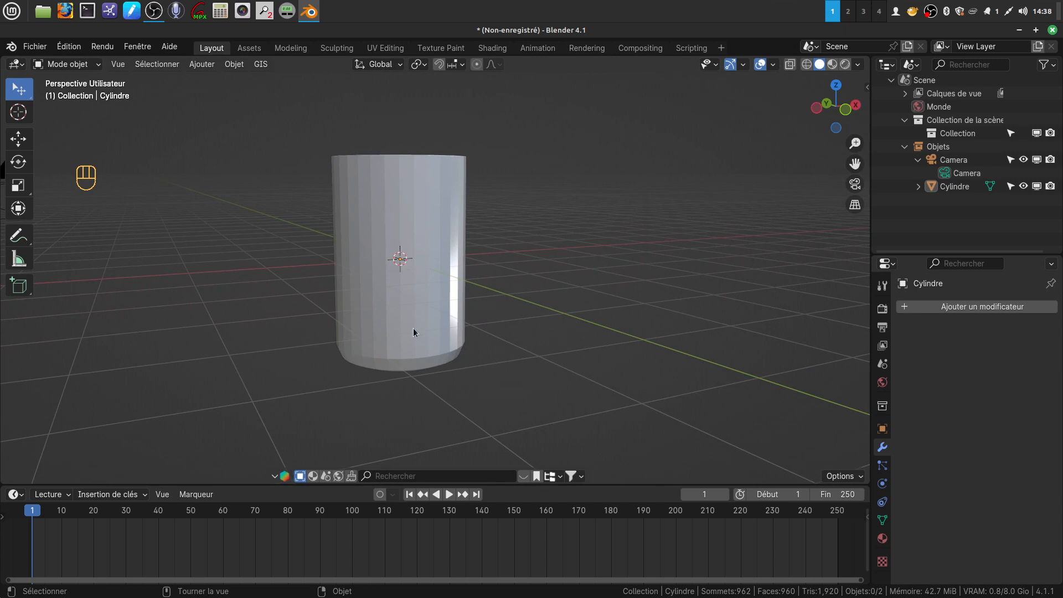
mouse_move(504, 295)
middle_mouse_down()
mouse_move(515, 354)
mouse_move(505, 287)
middle_mouse_up()
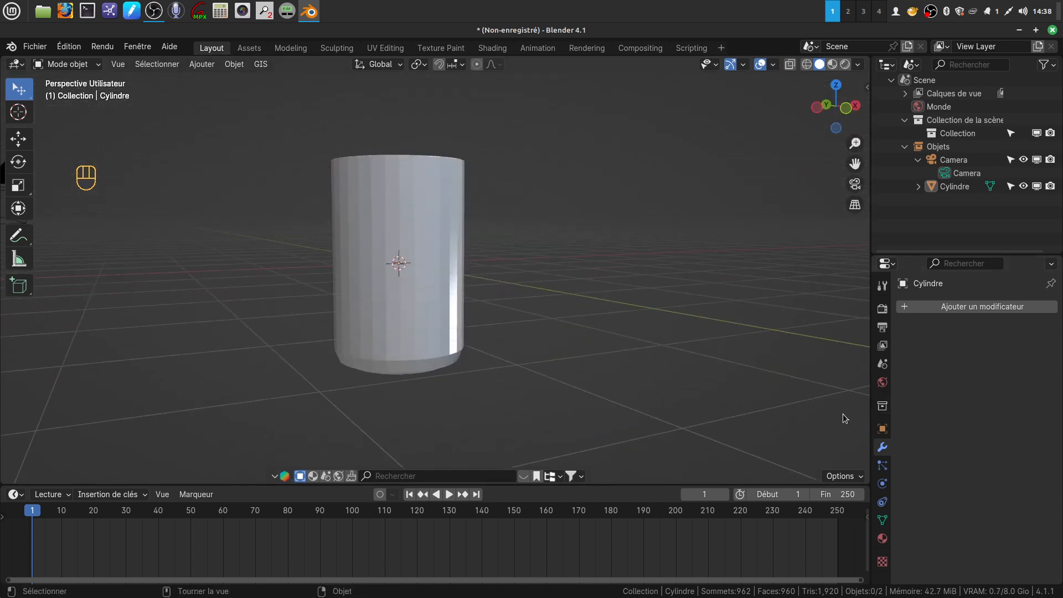
- Add a Multirésolutions modifier to the cylinder and subdivide it up to level 5
left_click(963, 308)
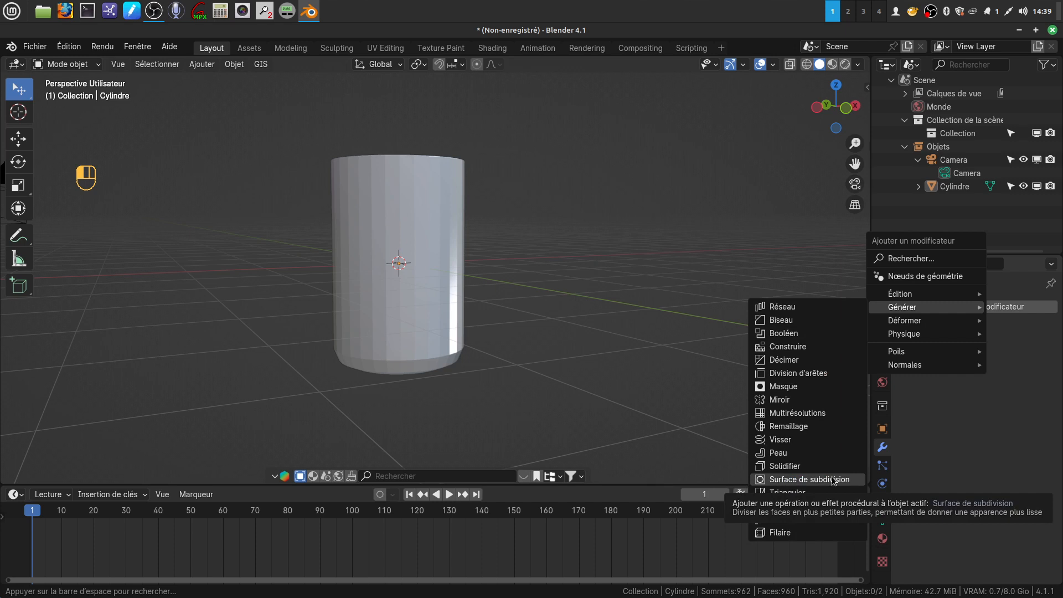
left_click(822, 414)
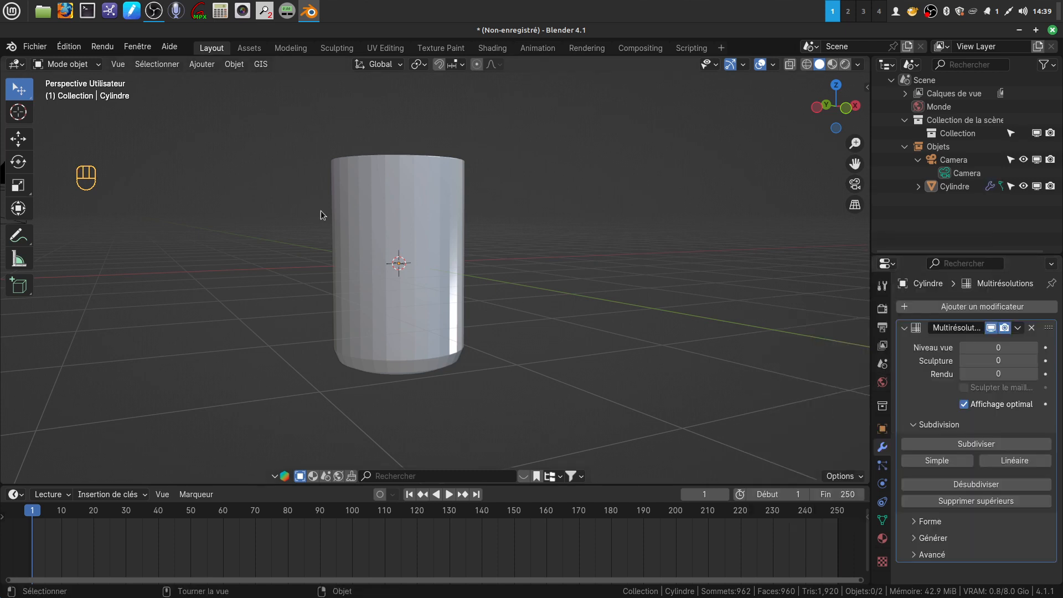
left_click(966, 444)
left_click(966, 443)
left_click(966, 444)
left_click(966, 444)
mouse_move(511, 283)
middle_mouse_down()
mouse_move(521, 358)
mouse_move(527, 272)
middle_mouse_up()
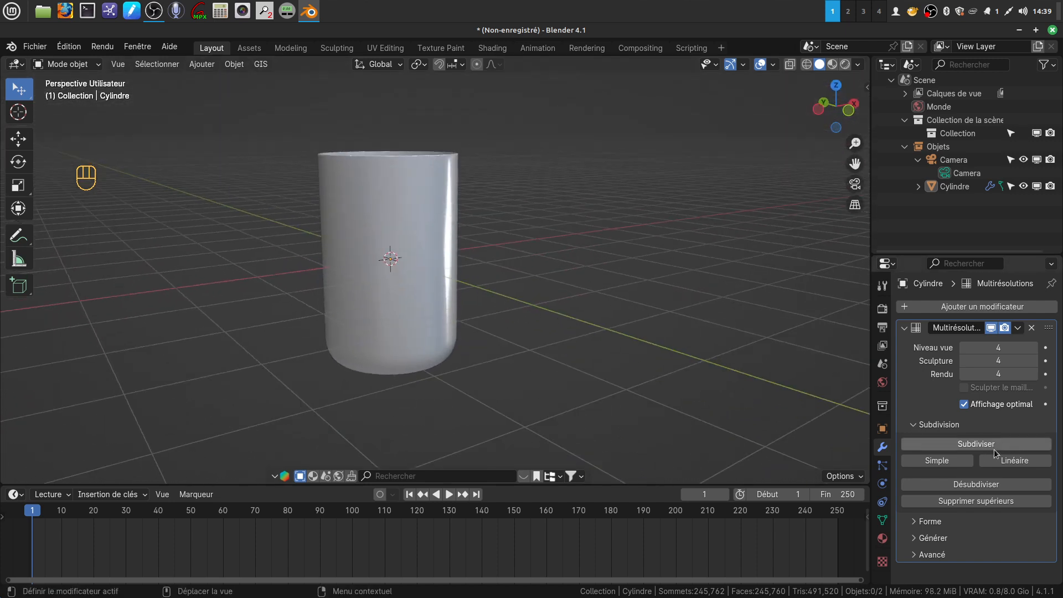
left_click(984, 445)
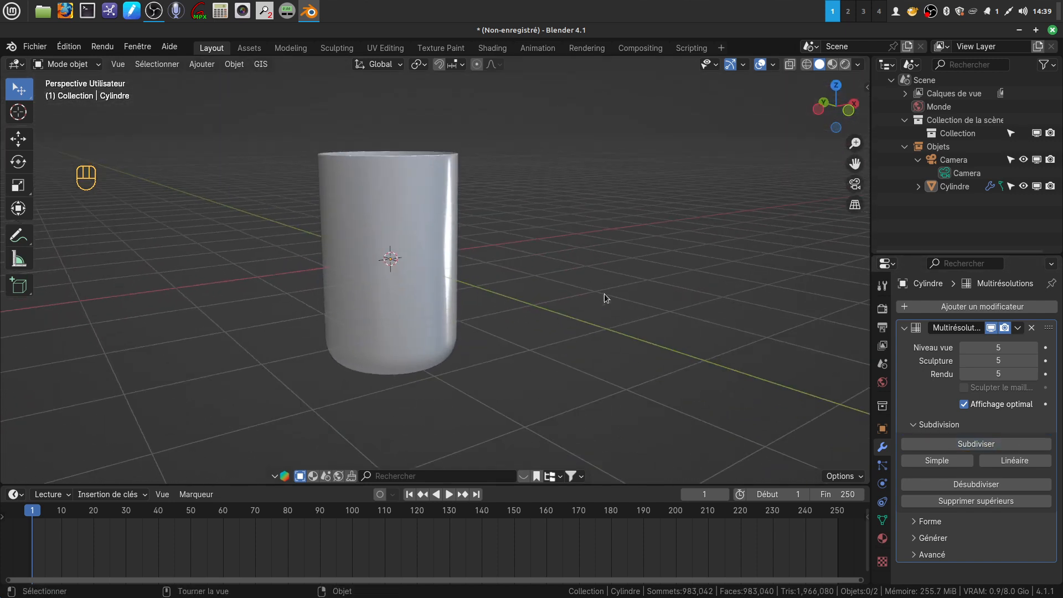
- Examine the smoothed container's rim, walls and rounded base from the front and in perspective
middle_click_drag(486, 224, 478, 266, "shift")
key("KP_1")
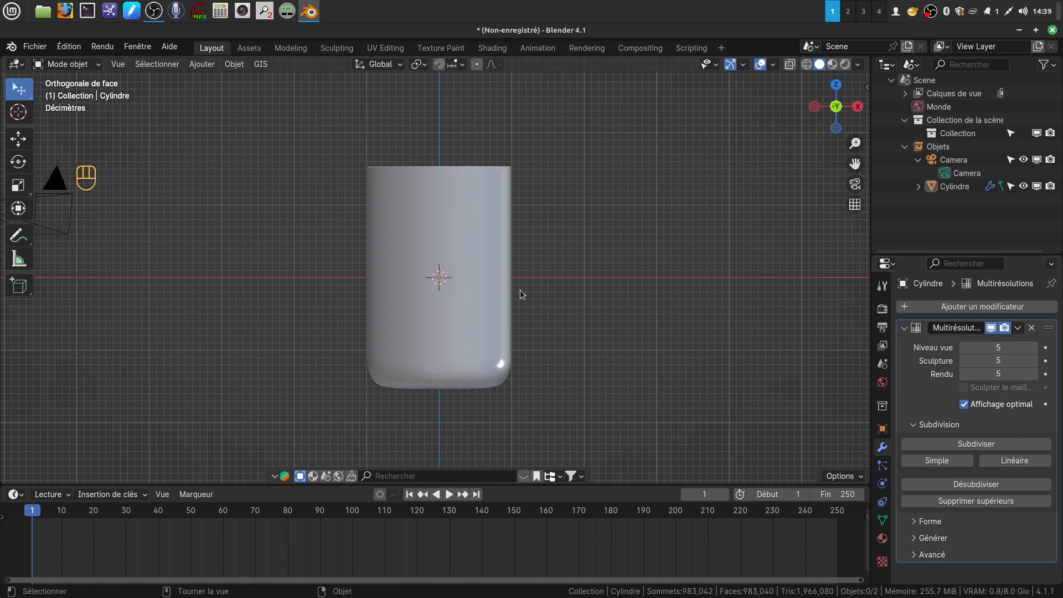
middle_click_drag(521, 294, 549, 295, "shift")
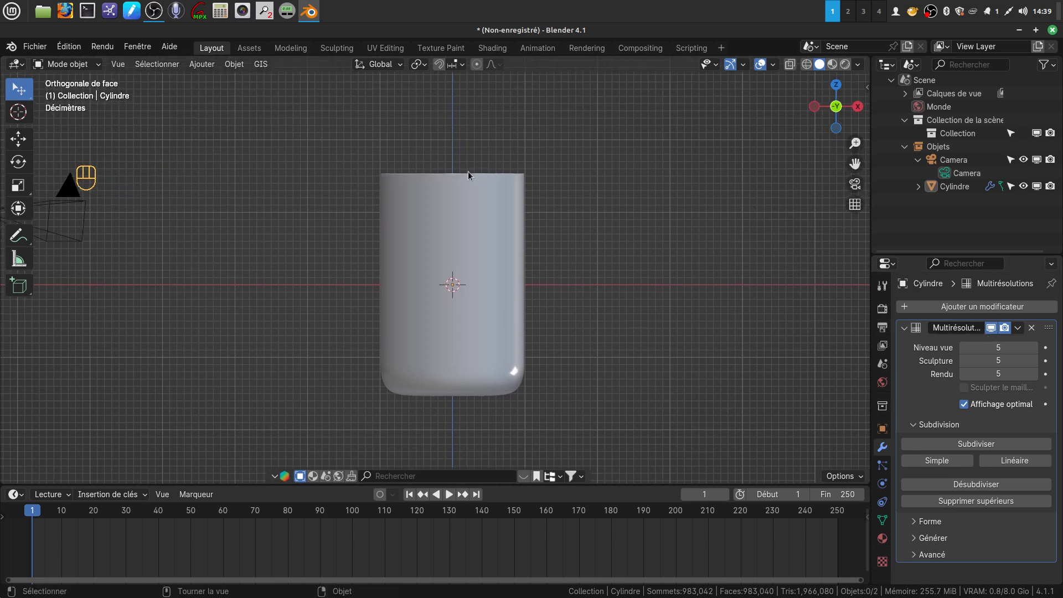
scroll(487, 311, "up", 1)
scroll(487, 311, "down", 1)
middle_click_drag(458, 287, 509, 292, "shift")
middle_click_drag(446, 263, 481, 462, "shift")
scroll(467, 355, "up", 3)
middle_click_drag(479, 7, 486, 194)
- Select the cylinder, switch to the front orthographic view and give the object flat shading (Ombrage plat)
left_click(451, 217)
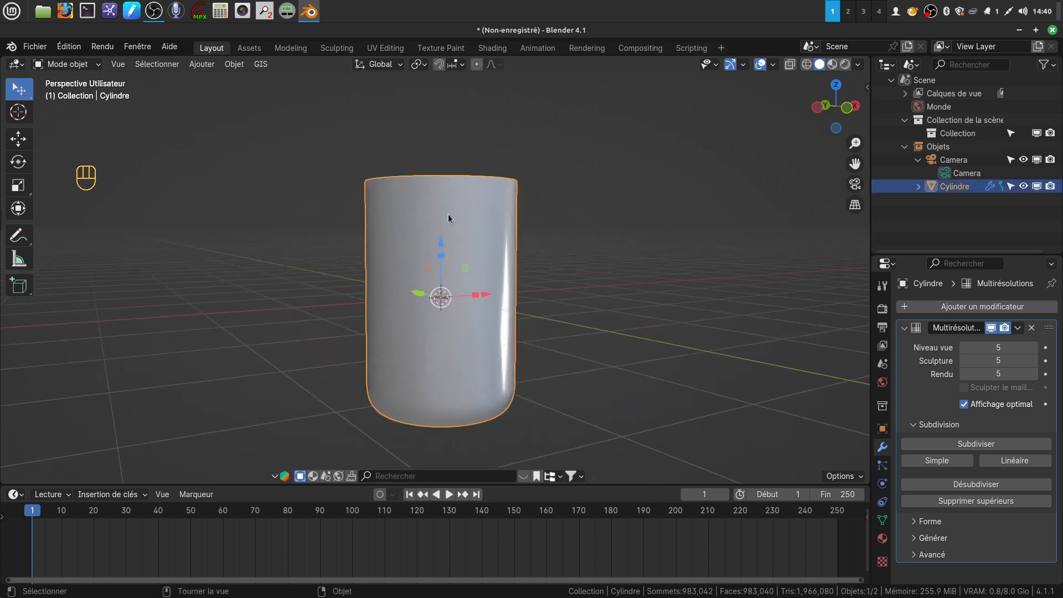
key("KP_1")
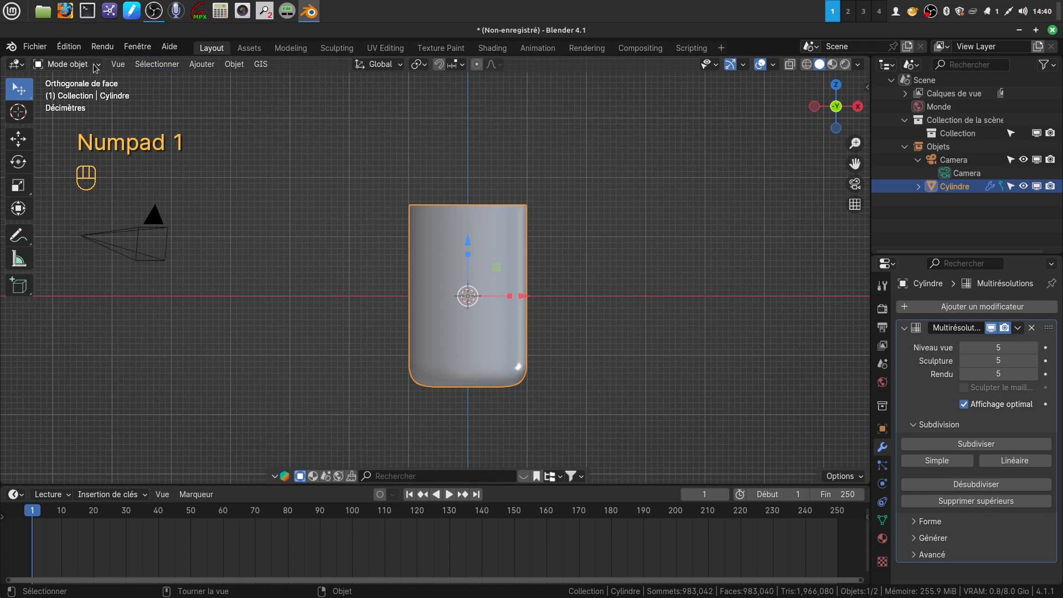
right_click(447, 334)
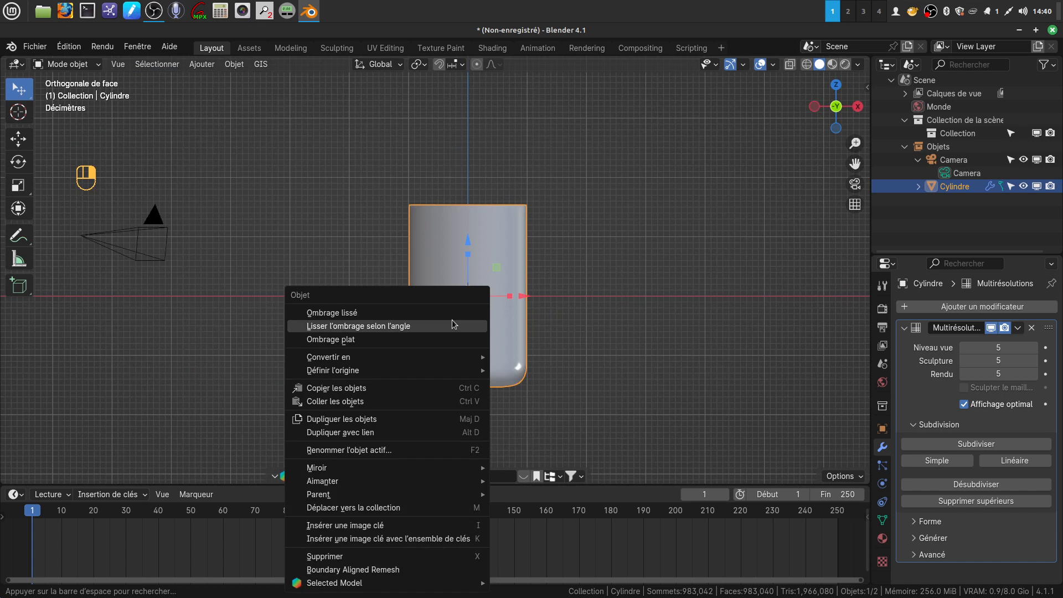
left_click(412, 342)
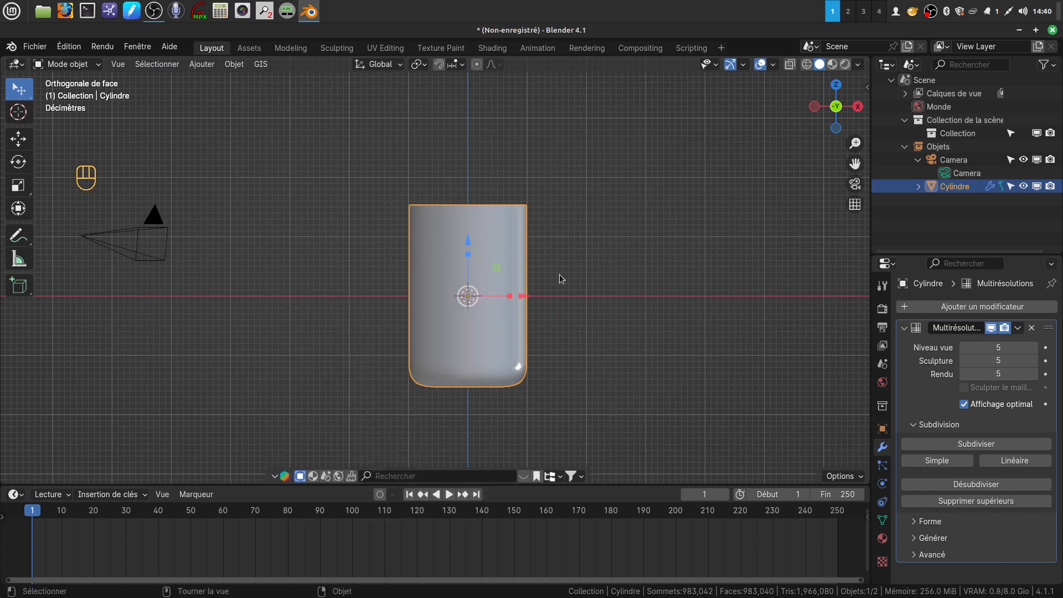
key("shift")
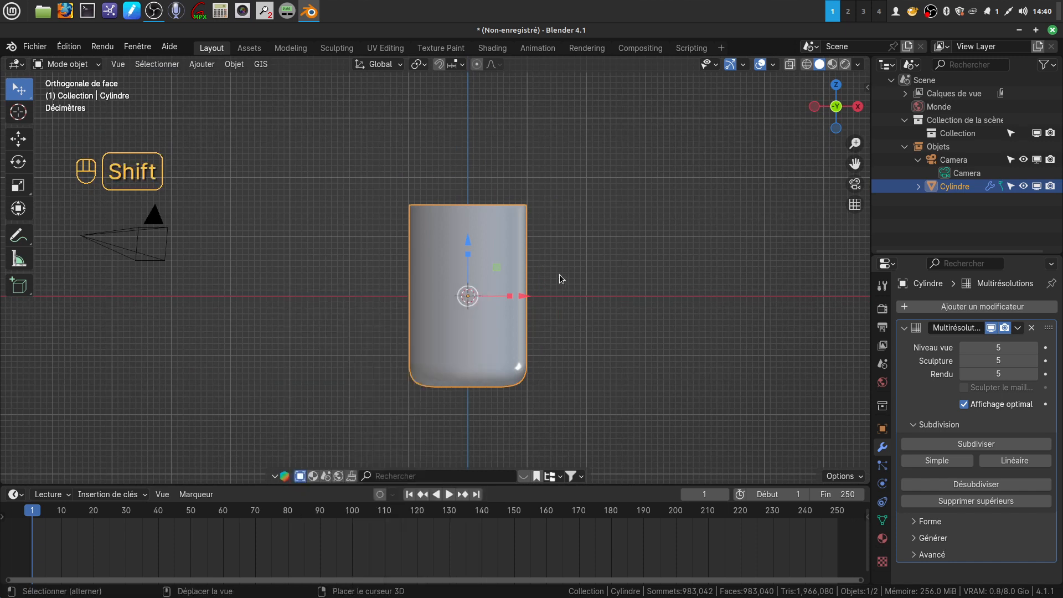
- Move an in-place duplicate of the cylinder to a new collection and disable that collection in the viewports and renders
key("shift+d")
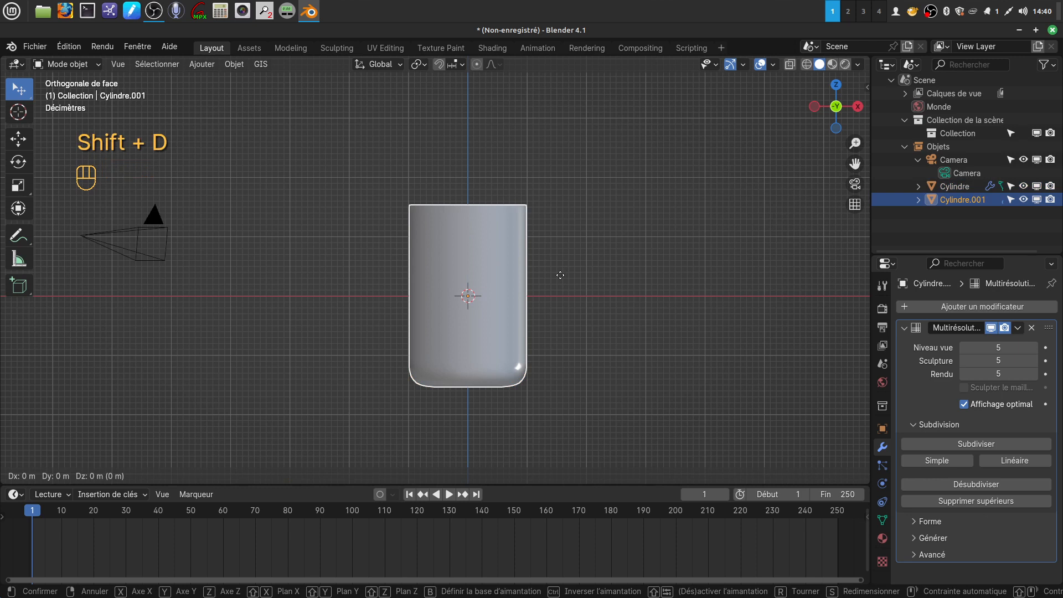
left_click(560, 275)
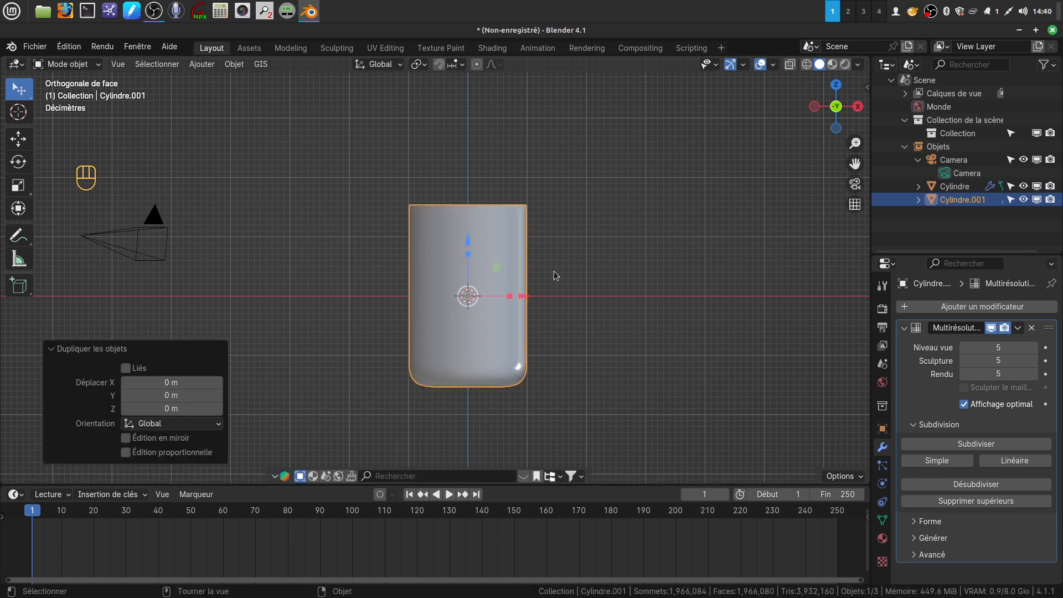
key("m")
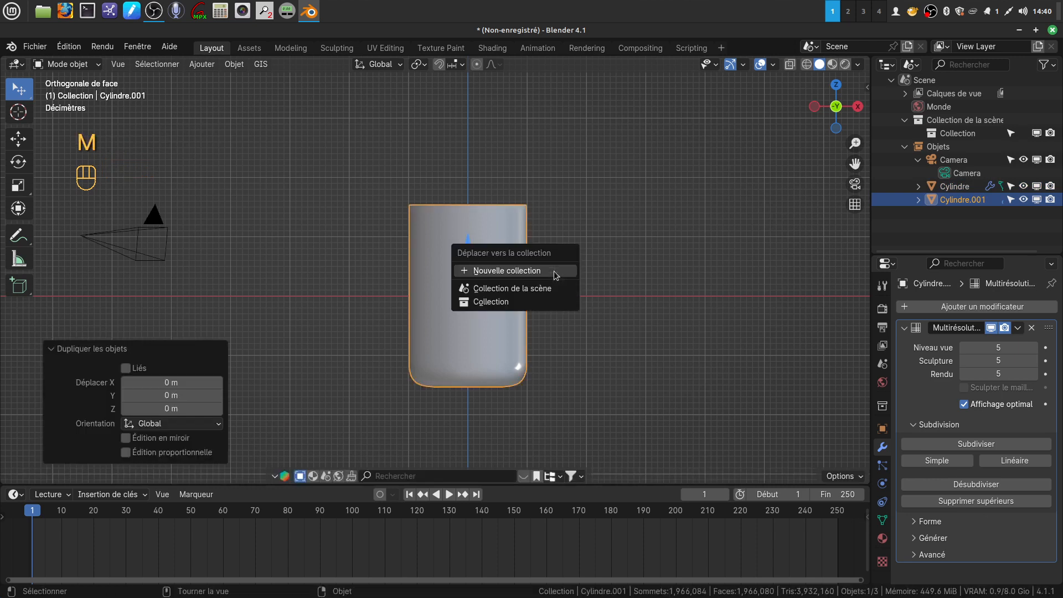
left_click(547, 270)
left_click(558, 290)
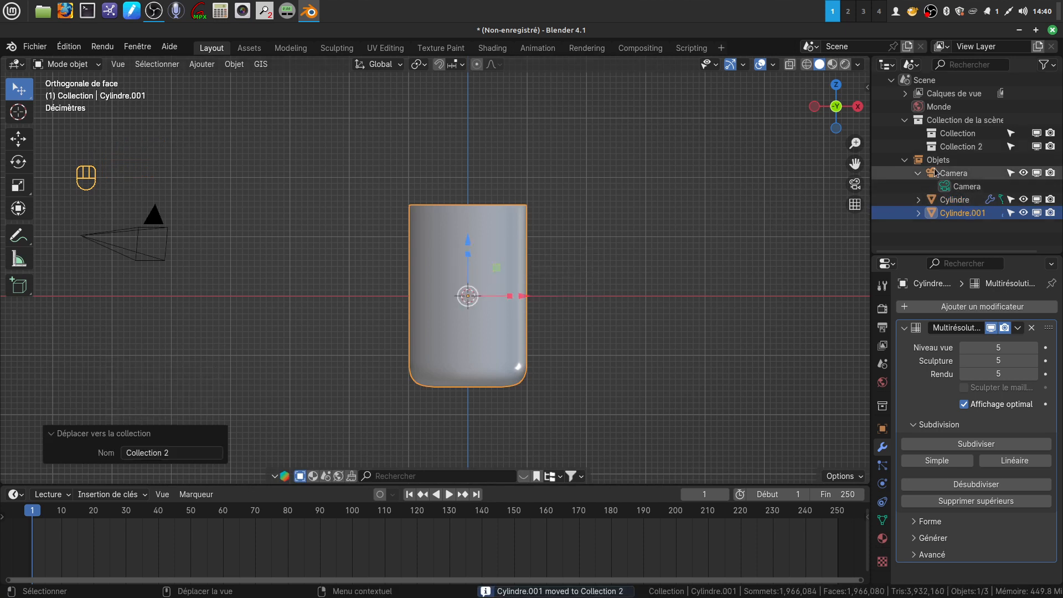
left_click(1035, 147)
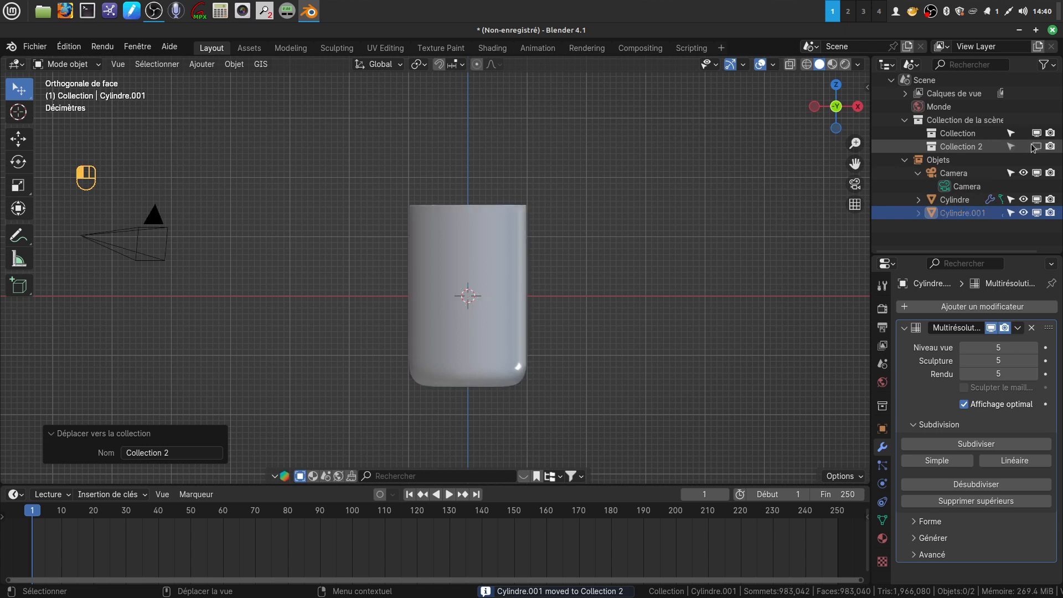
left_click(1050, 147)
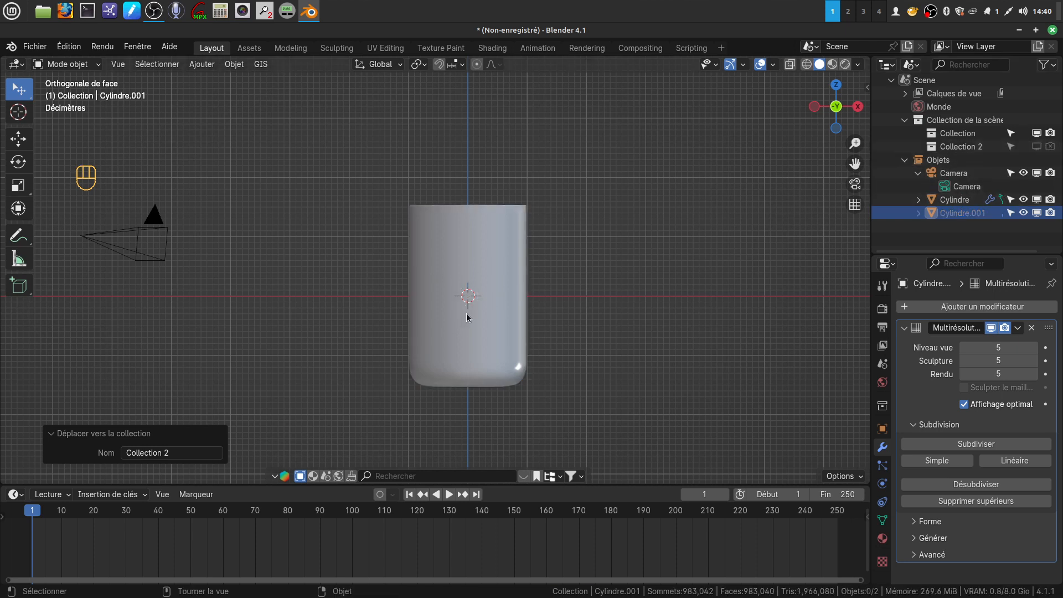
- Make the original cylinder the active object, check its base mesh in Edit Mode and return to Object Mode
middle_click_drag(477, 310, 451, 303, "shift")
scroll(451, 303, "up", 2)
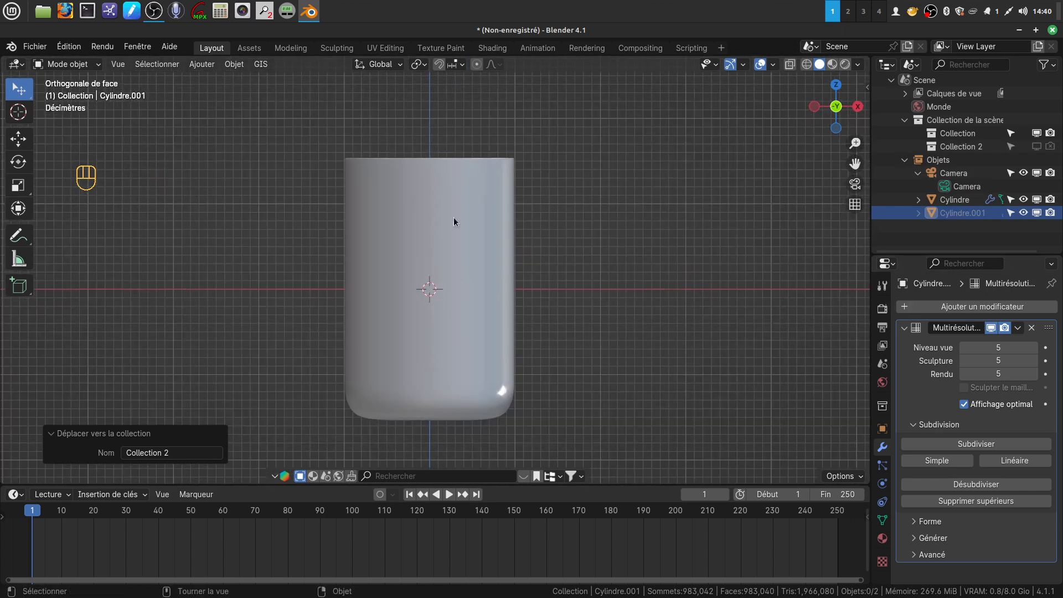
middle_click_drag(447, 290, 447, 311, "shift")
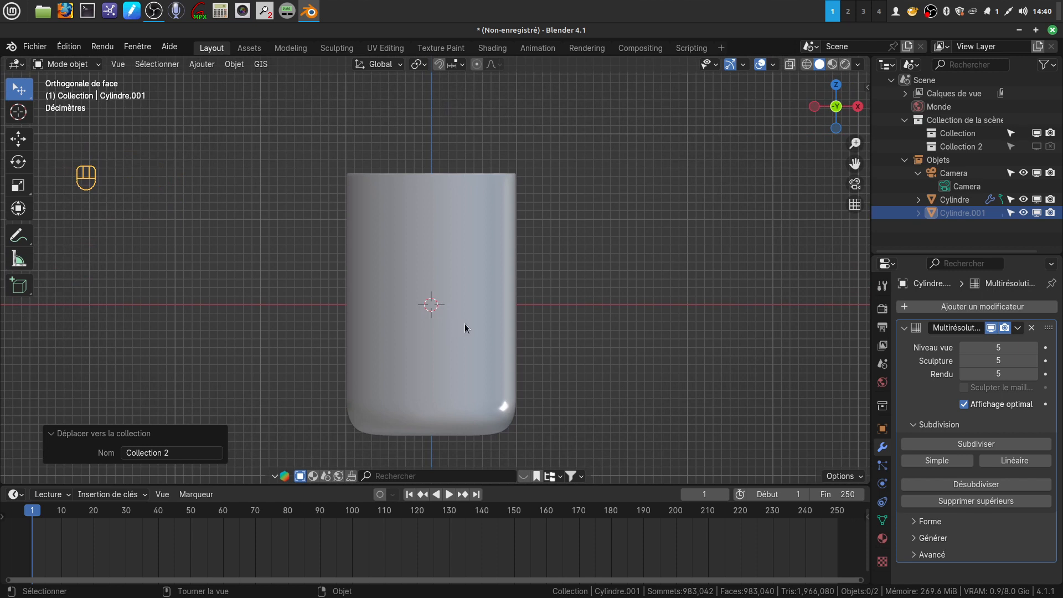
left_click(483, 337)
key("Tab")
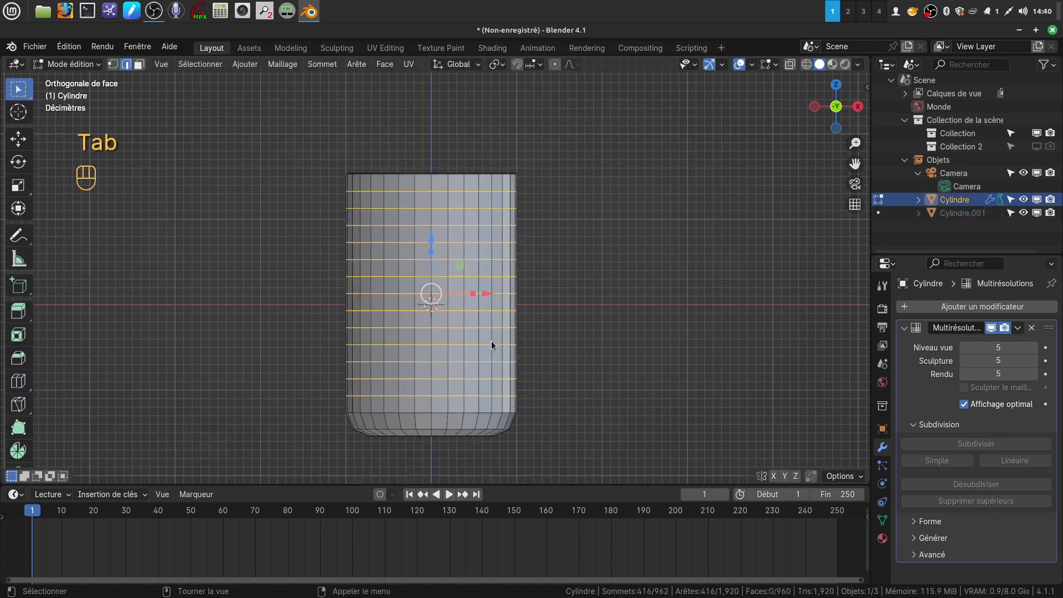
key("Tab")
left_click(557, 341)
scroll(508, 343, "down", 2)
middle_click_drag(503, 328, 508, 315, "shift")
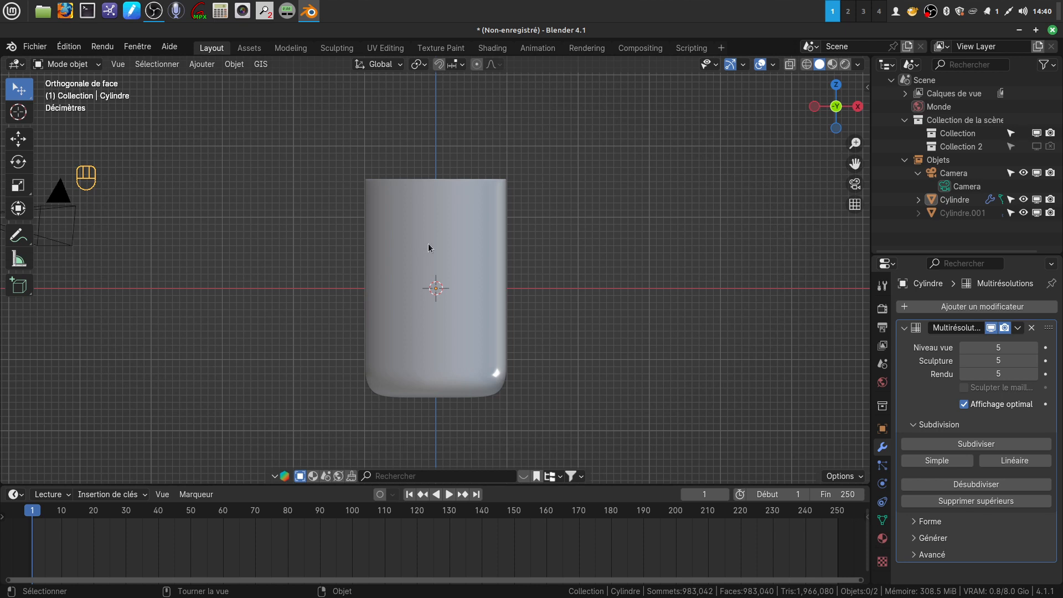
- Switch the cylinder to Sculpt Mode and set the Draw brush strength (Force) to 0.768
mouse_move(441, 217)
middle_mouse_down()
mouse_move(446, 245)
mouse_move(440, 227)
middle_mouse_up()
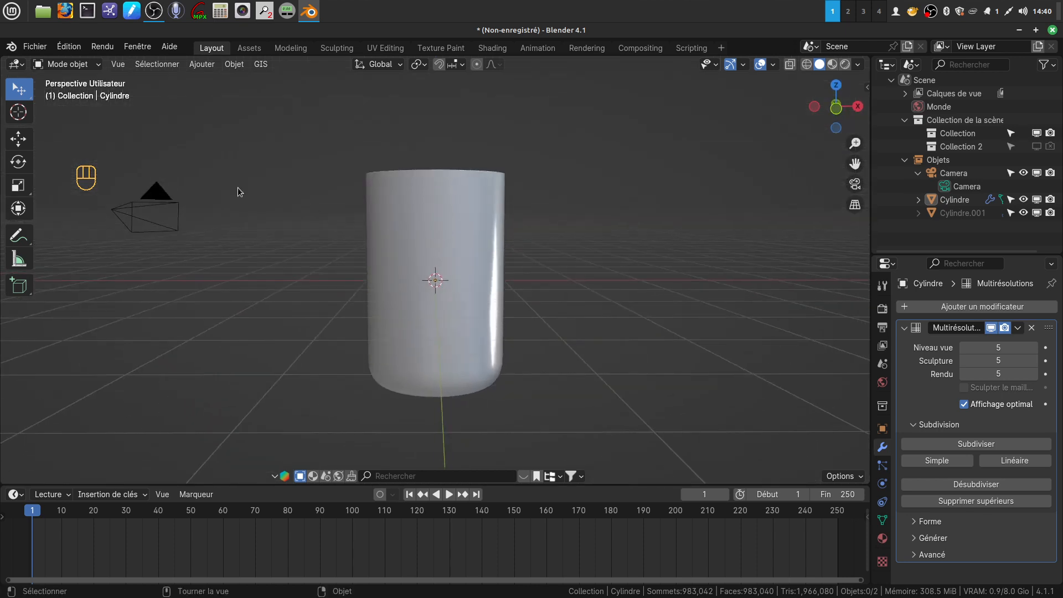
left_click(95, 66)
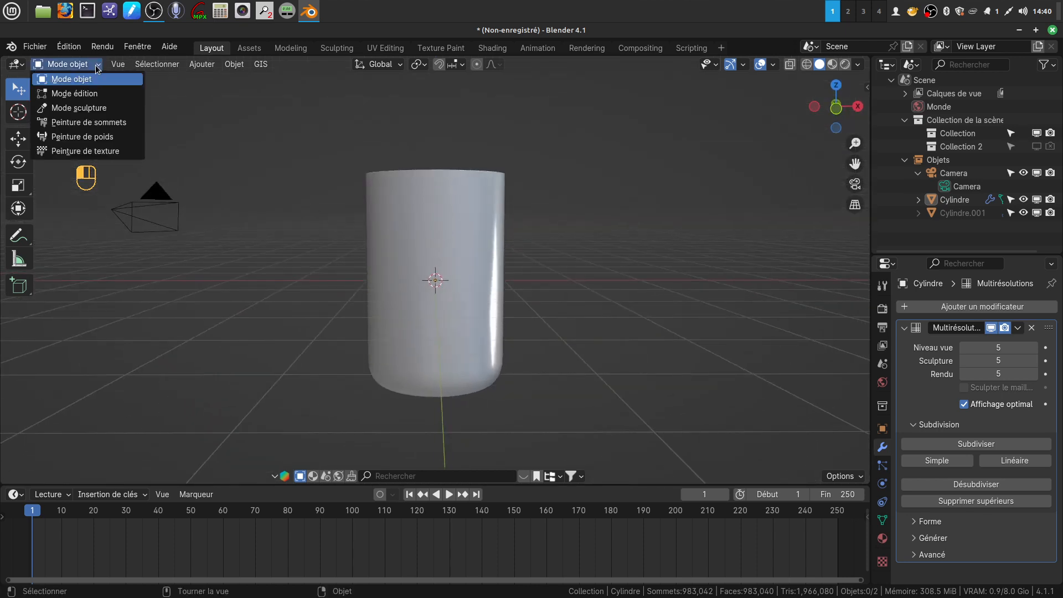
left_click(92, 108)
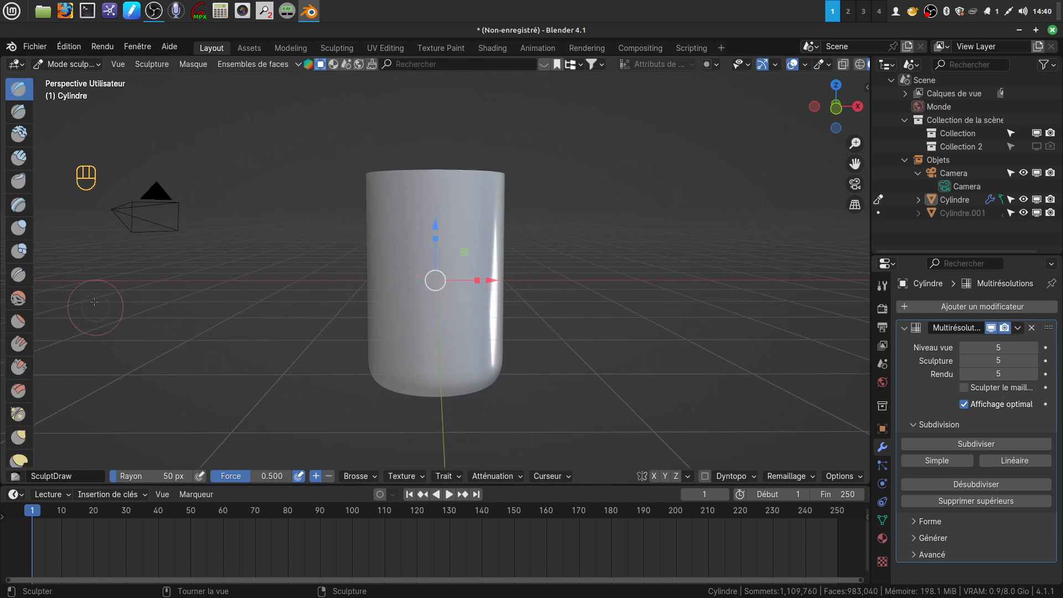
left_click_drag(248, 477, 270, 477)
- Try a curved Draw stroke on the front outer wall, check its effect on the inner wall, and undo it
mouse_move(412, 254)
left_mouse_down()
mouse_move(428, 228)
mouse_move(464, 243)
mouse_move(442, 338)
left_mouse_up()
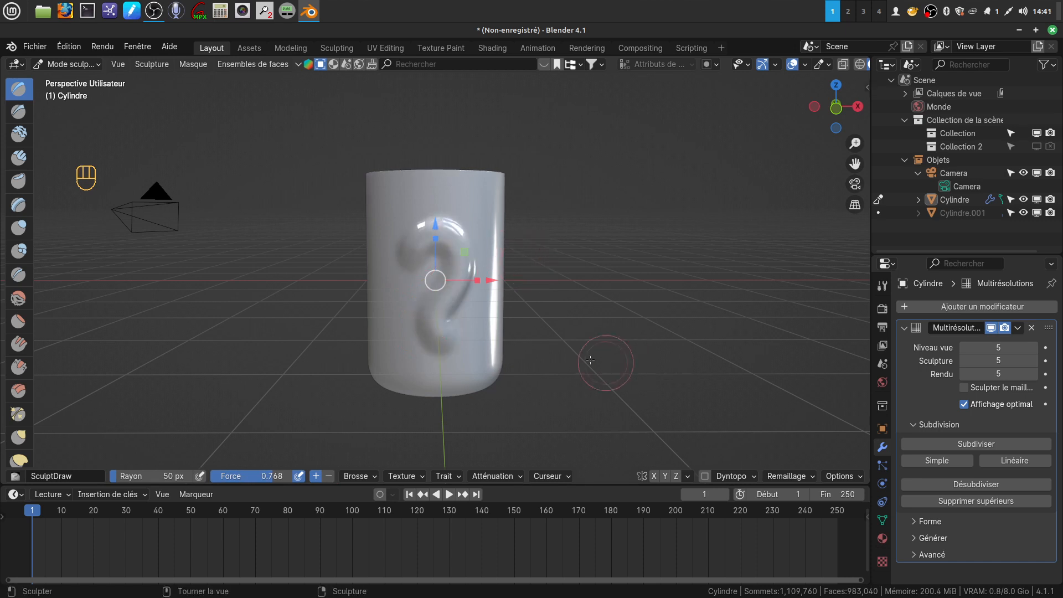
scroll(608, 343, "up", 3)
mouse_move(608, 343)
middle_mouse_down()
mouse_move(691, 365)
mouse_move(742, 356)
mouse_move(629, 392)
mouse_move(475, 300)
mouse_move(475, 364)
mouse_move(573, 379)
middle_mouse_up()
scroll(586, 392, "down", 2)
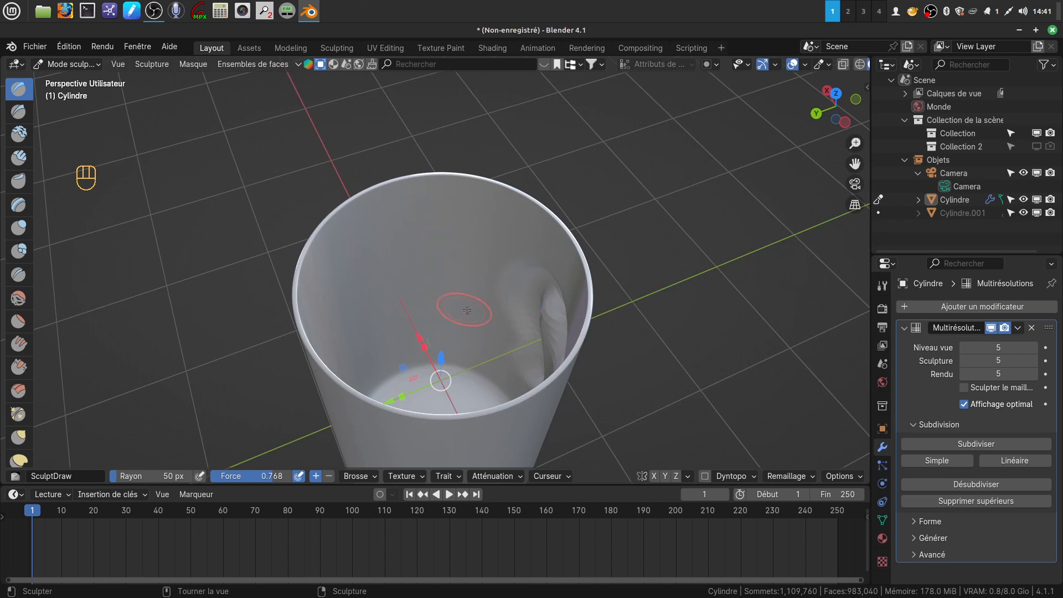
scroll(491, 301, "down", 3)
middle_click_drag(492, 301, 314, 245)
middle_click_drag(471, 318, 391, 298, "shift")
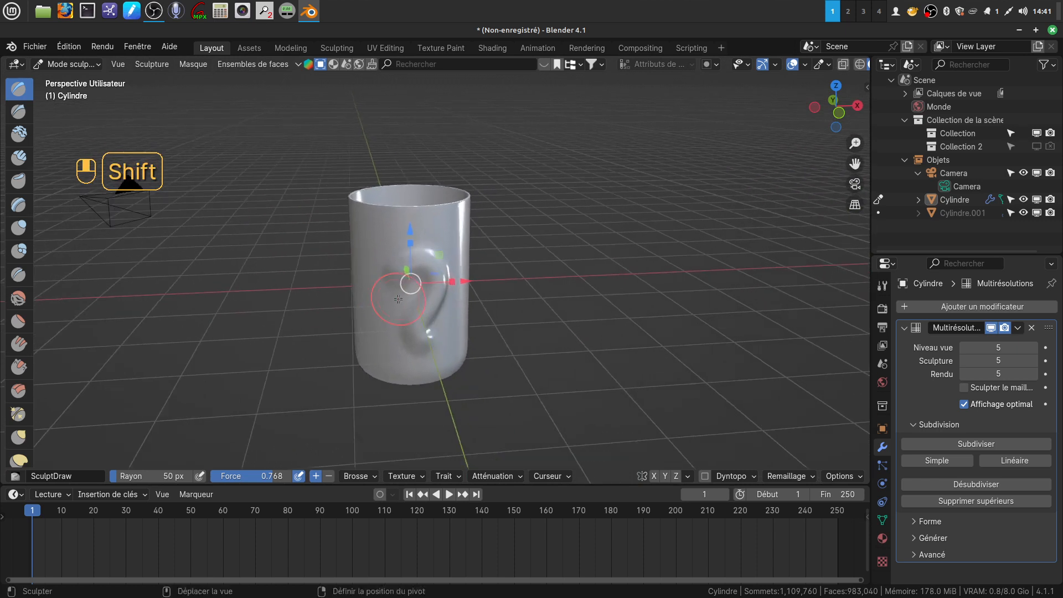
scroll(477, 361, "up", 3)
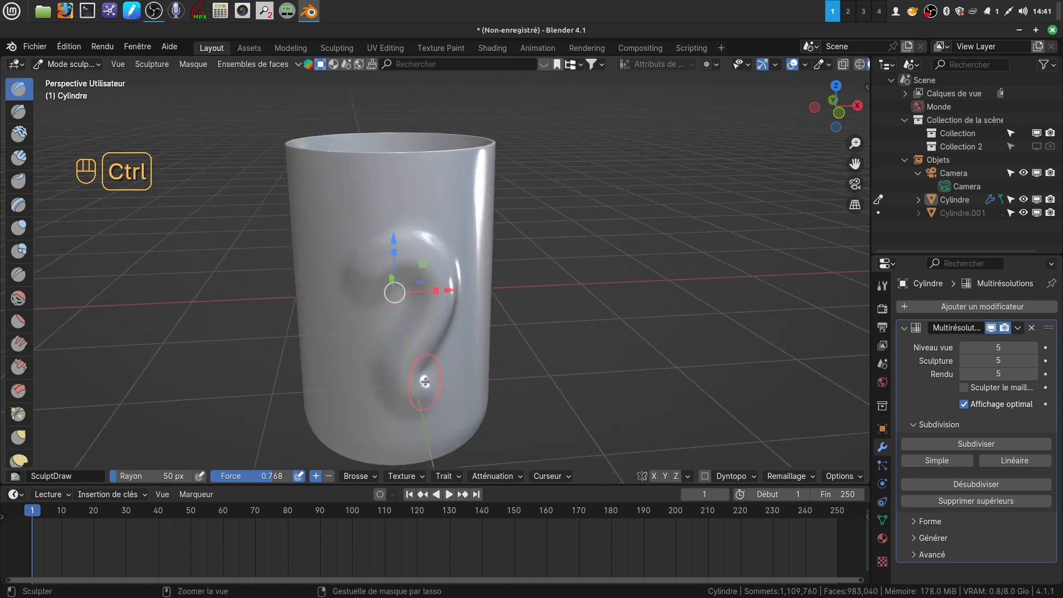
key("ctrl+z")
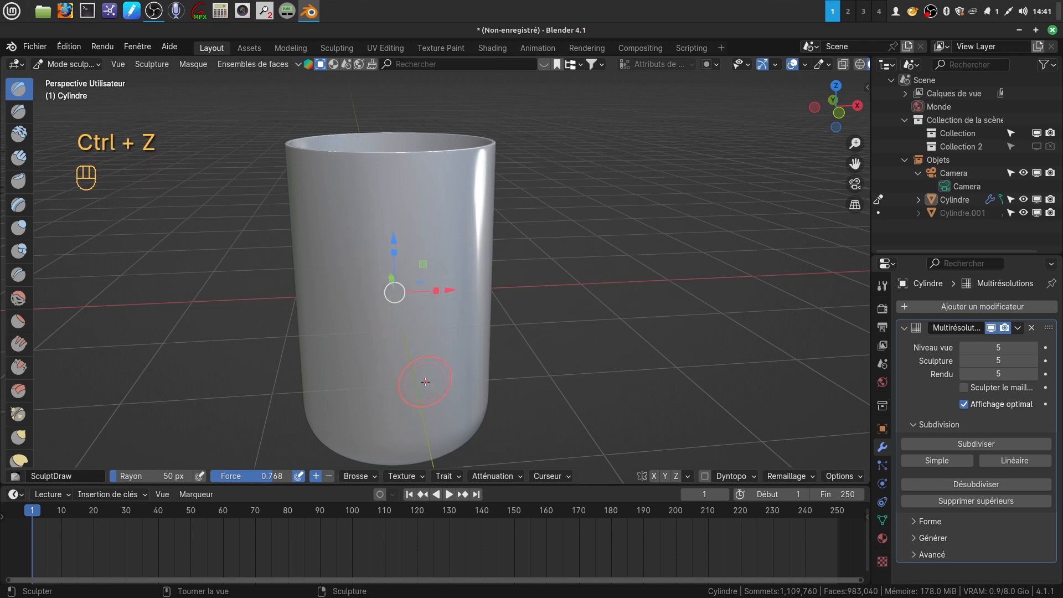
- Leave Sculpt Mode and open the cylinder in Edit Mode with face selection, looking down into the container
key("KP_1")
middle_click_drag(425, 381, 437, 349, "shift")
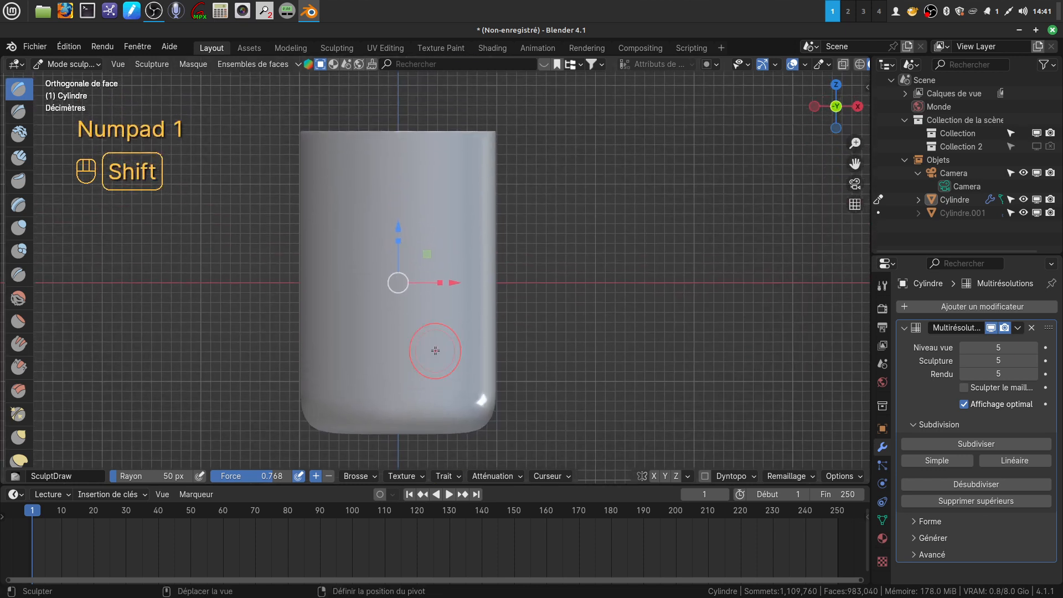
left_click(97, 64)
left_click(92, 80)
mouse_move(512, 277)
middle_mouse_down()
mouse_move(513, 325)
mouse_move(475, 444)
mouse_move(474, 257)
mouse_move(508, 398)
middle_mouse_up()
key("Tab")
scroll(501, 363, "up", 4)
middle_click_drag(475, 317, 563, 400, "shift")
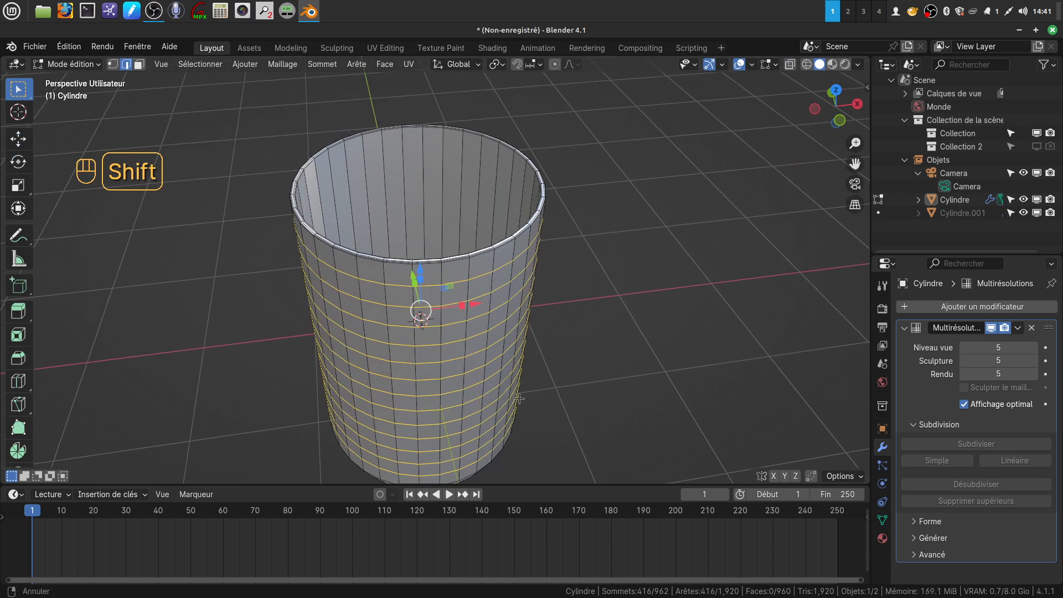
middle_click_drag(556, 328, 554, 420)
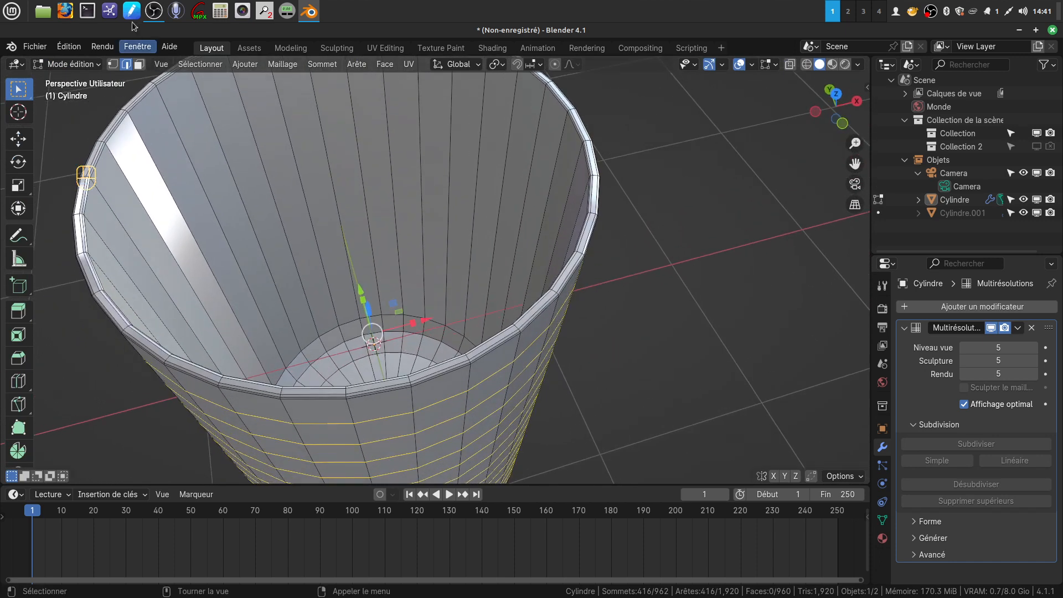
left_click(139, 65)
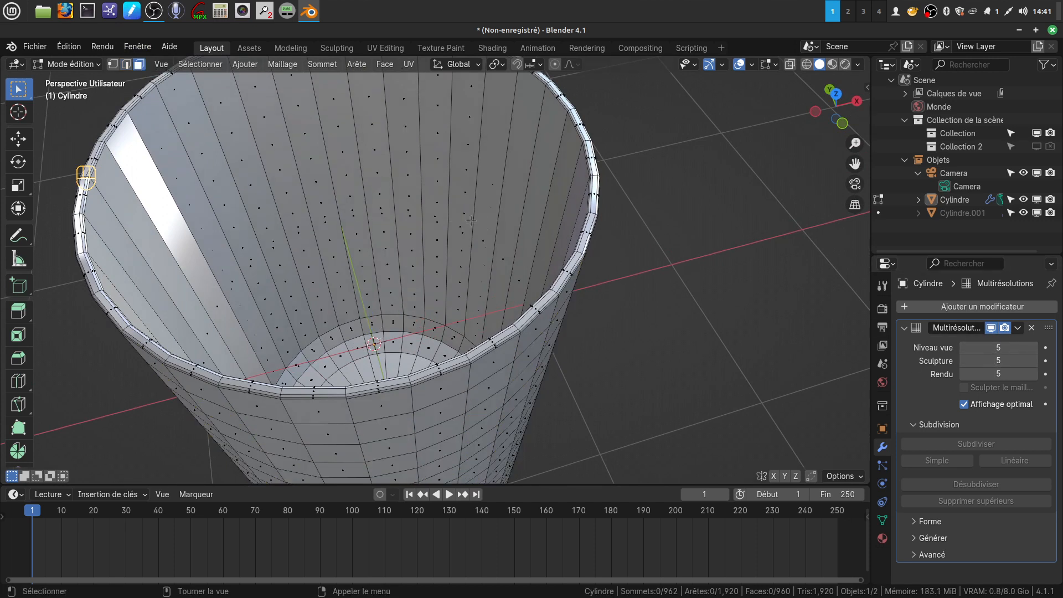
mouse_move(471, 348)
middle_mouse_down()
mouse_move(470, 328)
mouse_move(458, 343)
middle_mouse_up()
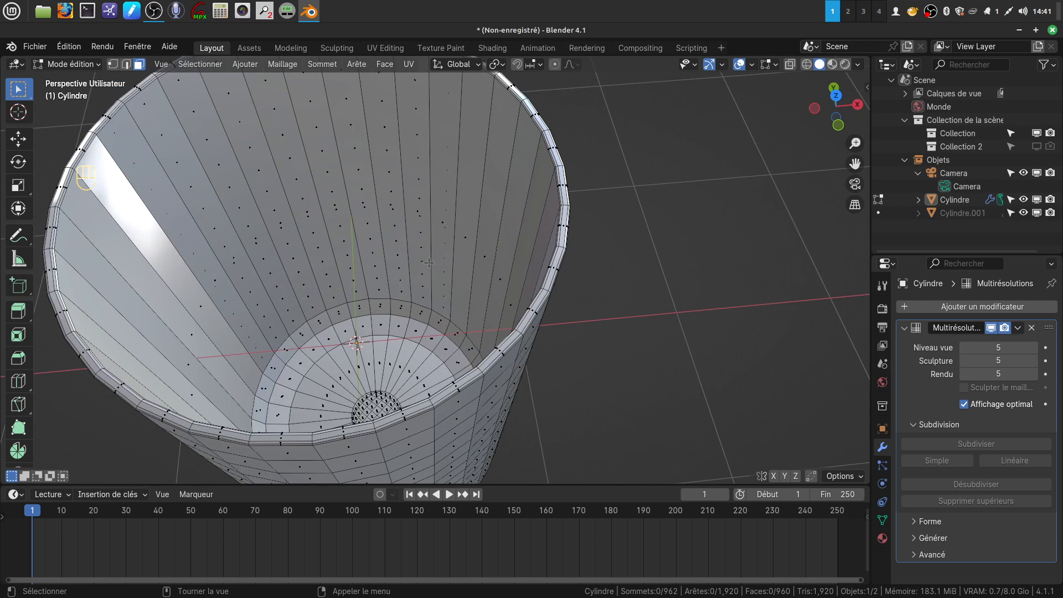
left_click(429, 263, "alt")
scroll(527, 299, "down", 4)
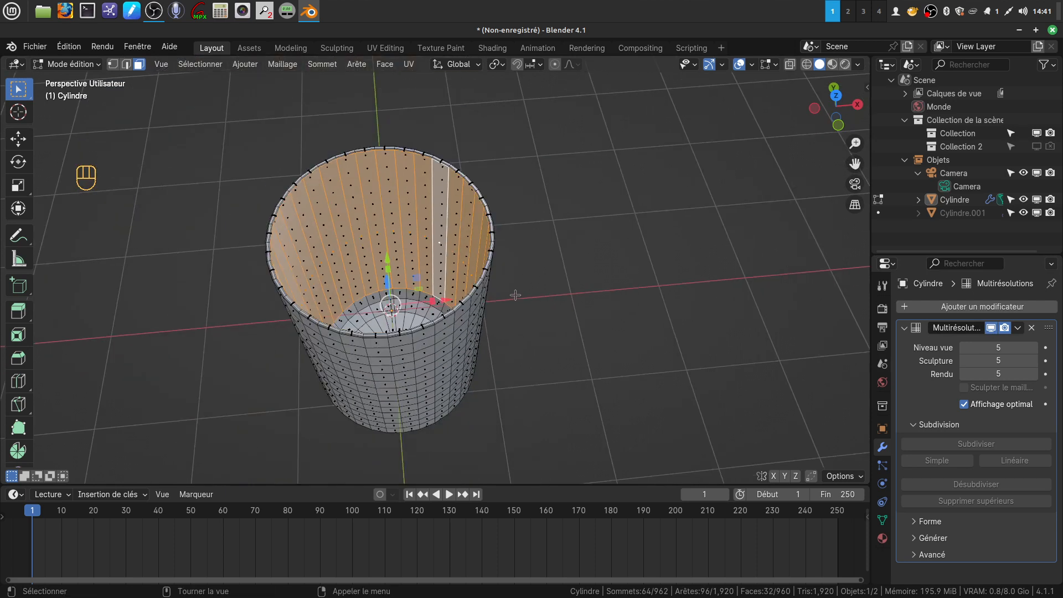
scroll(501, 359, "up", 5)
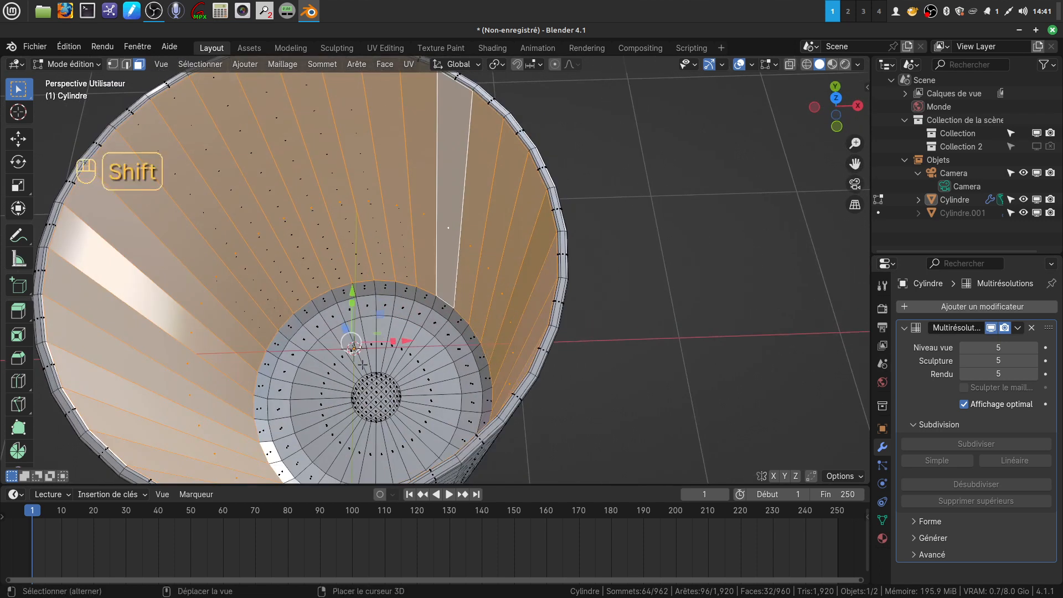
key("a")
key("a")
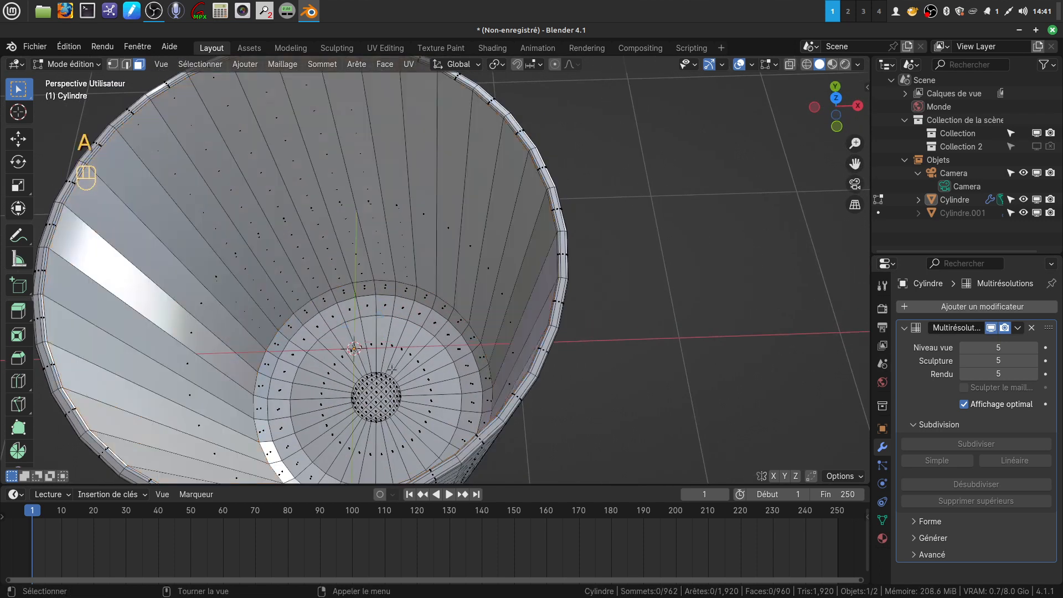
- Select all faces of the inner wall and floor, growing the selection from the floor's face ring, and hide them
left_click(426, 376, "alt")
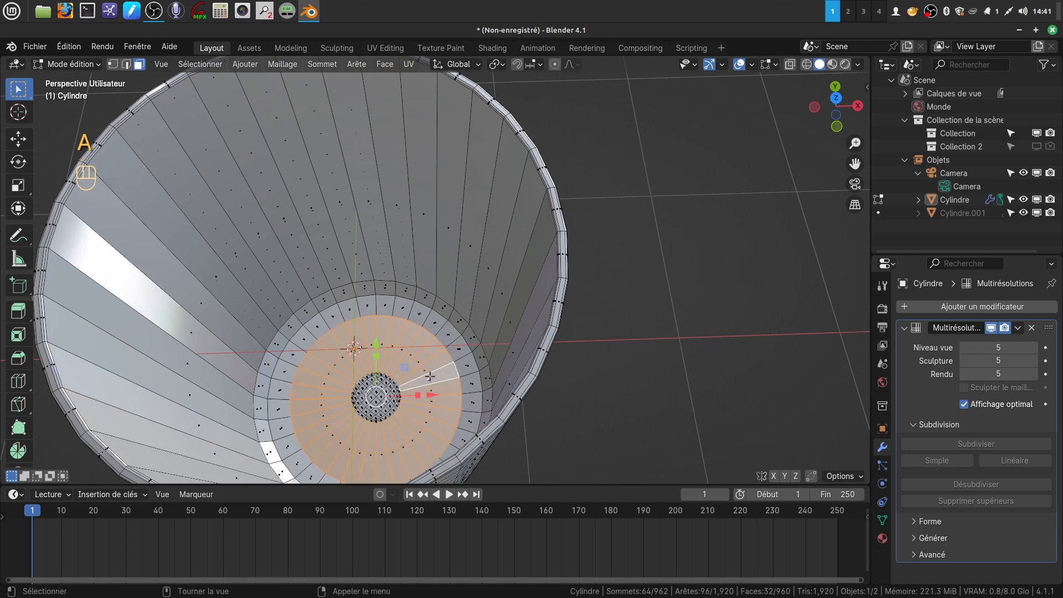
key("ctrl+KP_Add")
key("ctrl+KP_Add")
key("ctrl+KP_Add")
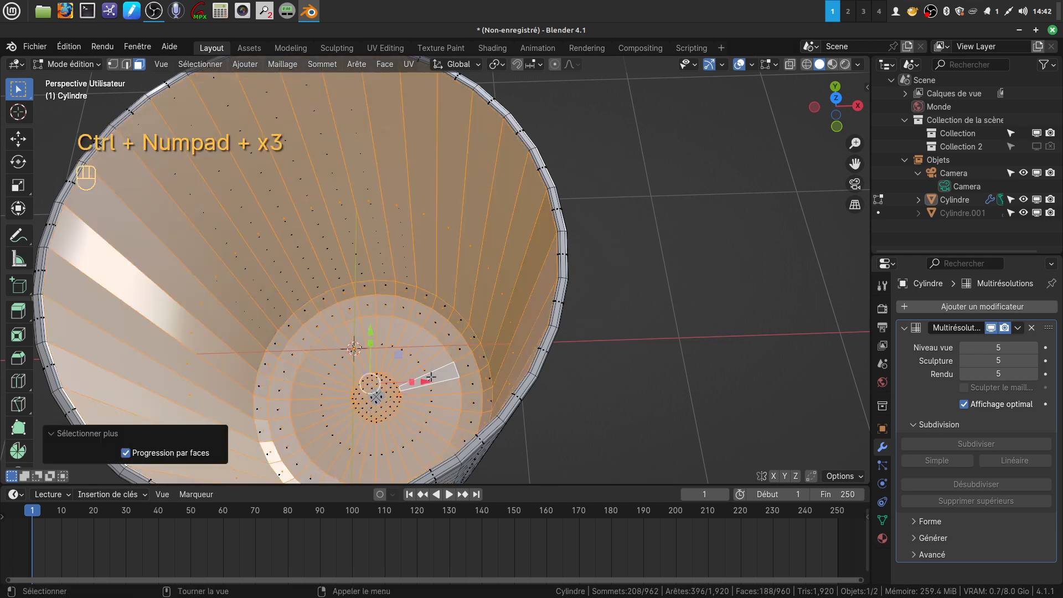
key("c")
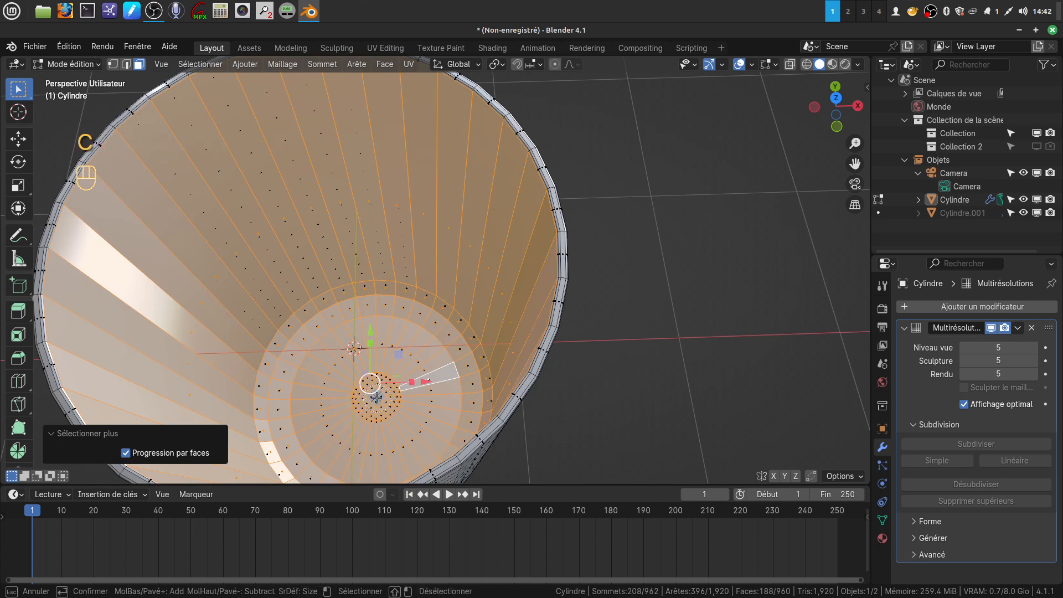
right_click(373, 396)
scroll(395, 409, "down", 5)
middle_click_drag(405, 414, 486, 307)
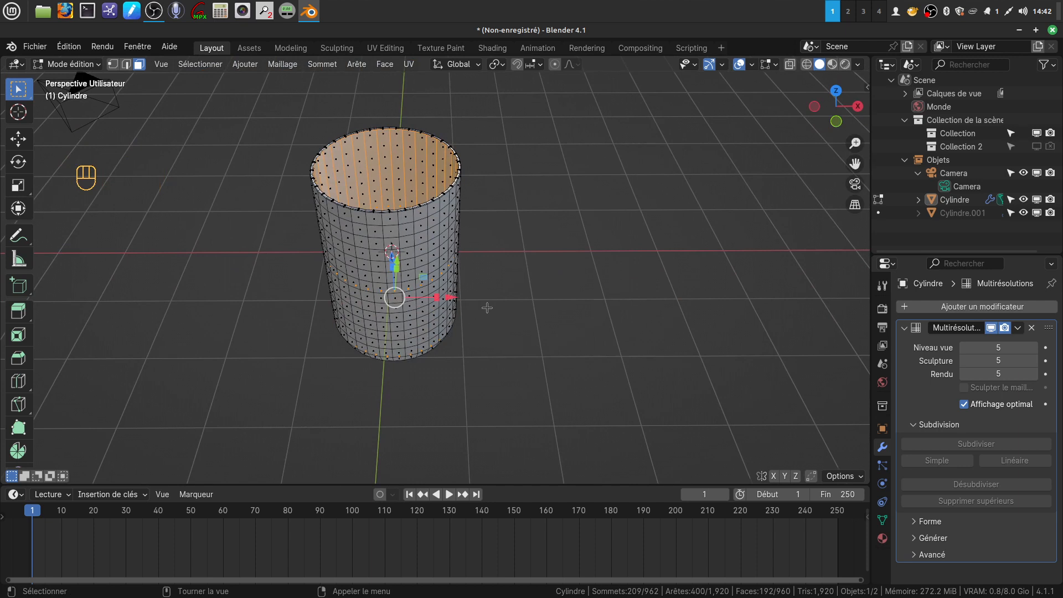
key("h")
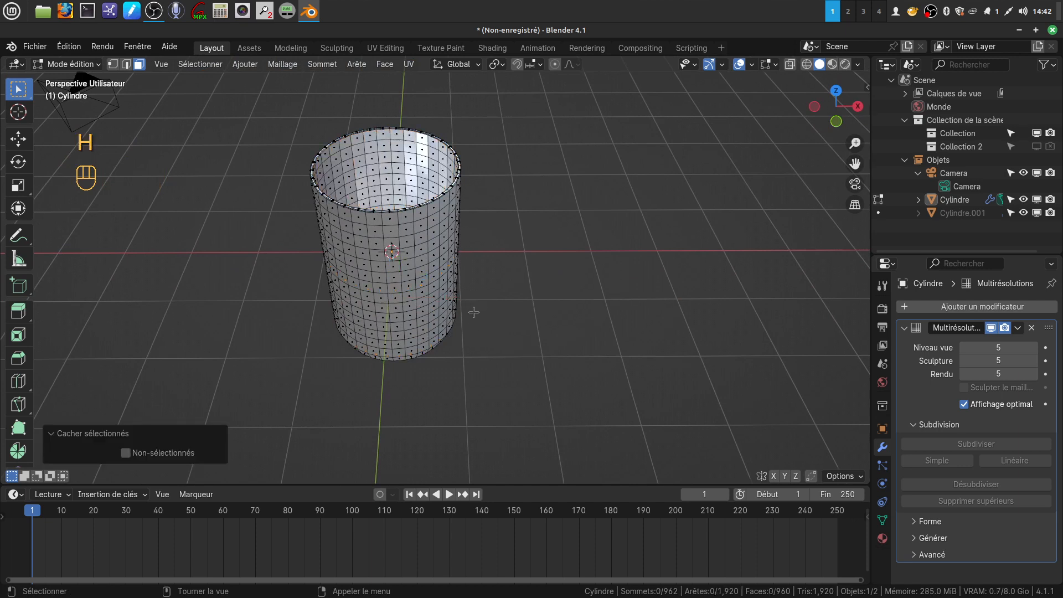
- Return to Sculpt Mode and sculpt a large raised question mark with its dot on the front outer wall
key("KP_1")
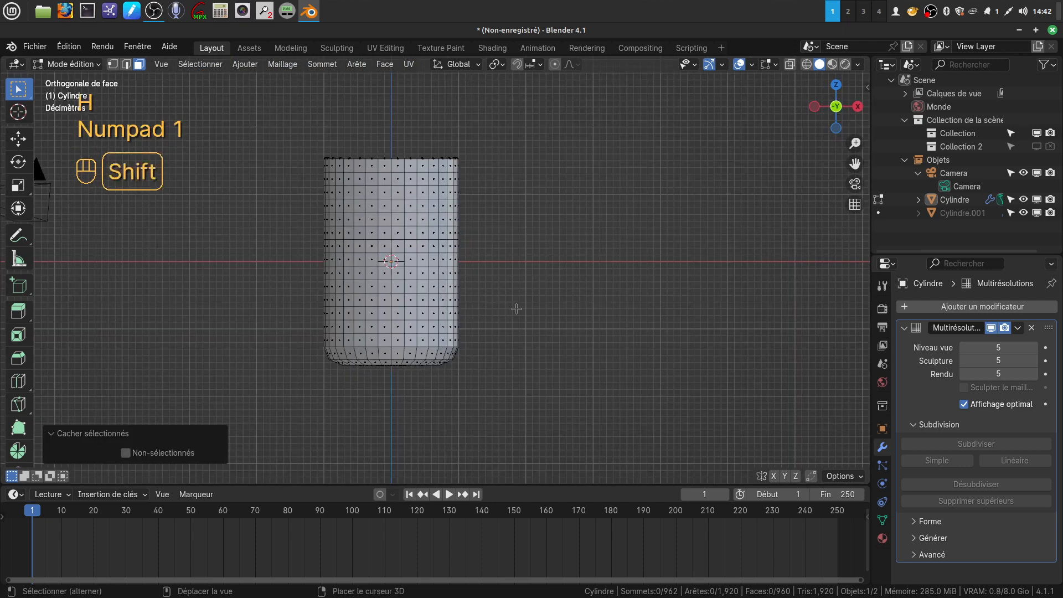
middle_click_drag(474, 312, 535, 333, "shift")
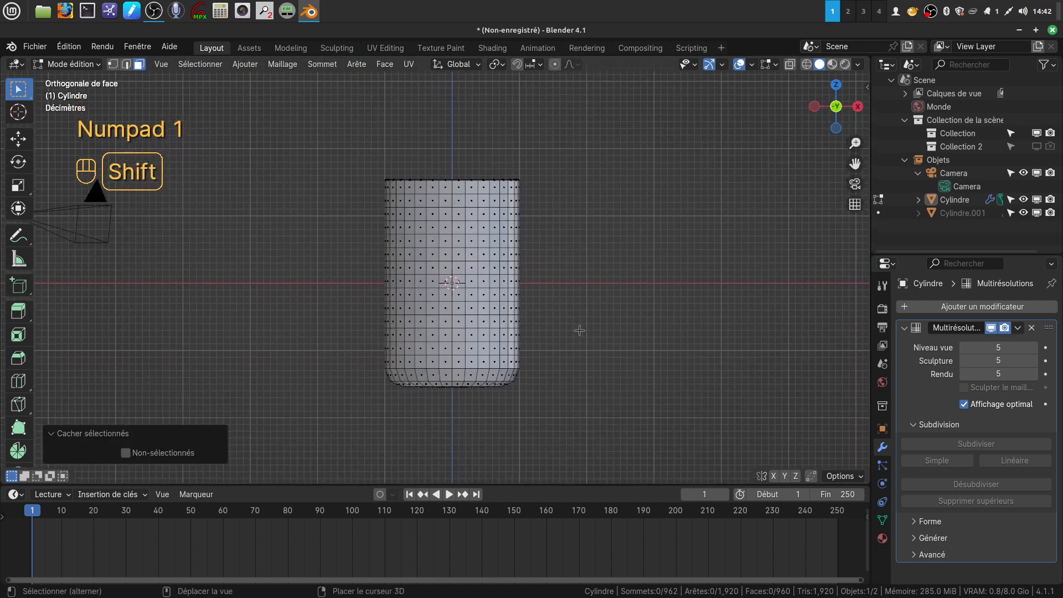
left_click(98, 64)
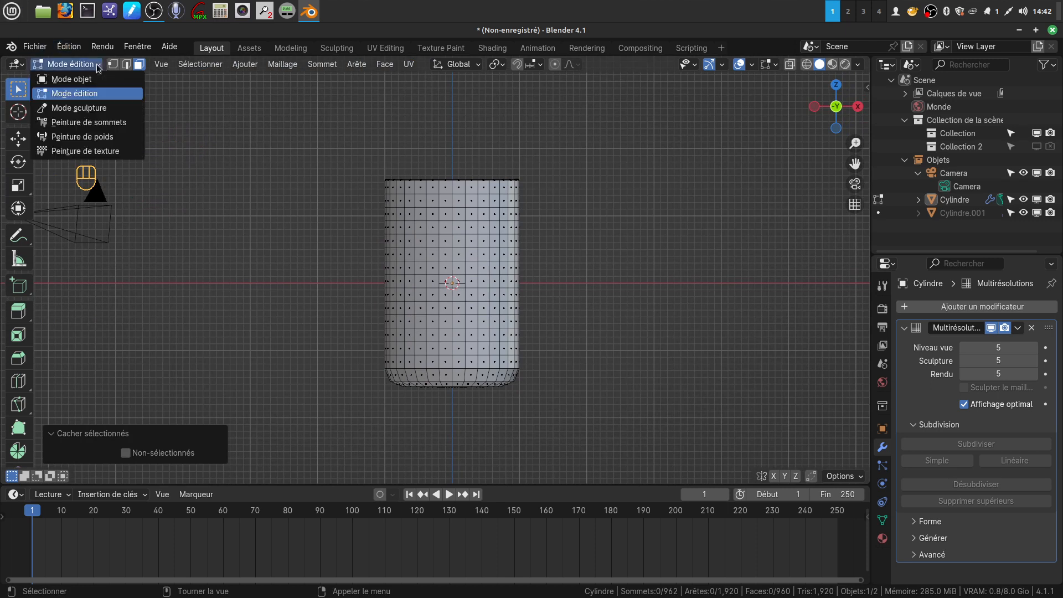
left_click(111, 107)
scroll(556, 272, "up", 3)
mouse_move(412, 214)
left_mouse_down()
mouse_move(439, 190)
mouse_move(520, 213)
mouse_move(462, 267)
mouse_move(451, 394)
mouse_move(465, 421)
left_mouse_up()
mouse_move(465, 422)
middle_mouse_down()
mouse_move(754, 318)
mouse_move(576, 249)
mouse_move(432, 221)
mouse_move(433, 195)
mouse_move(430, 205)
middle_mouse_up()
mouse_move(540, 326)
middle_mouse_down("shift")
mouse_move(391, 321)
mouse_move(423, 315)
middle_mouse_up("shift")
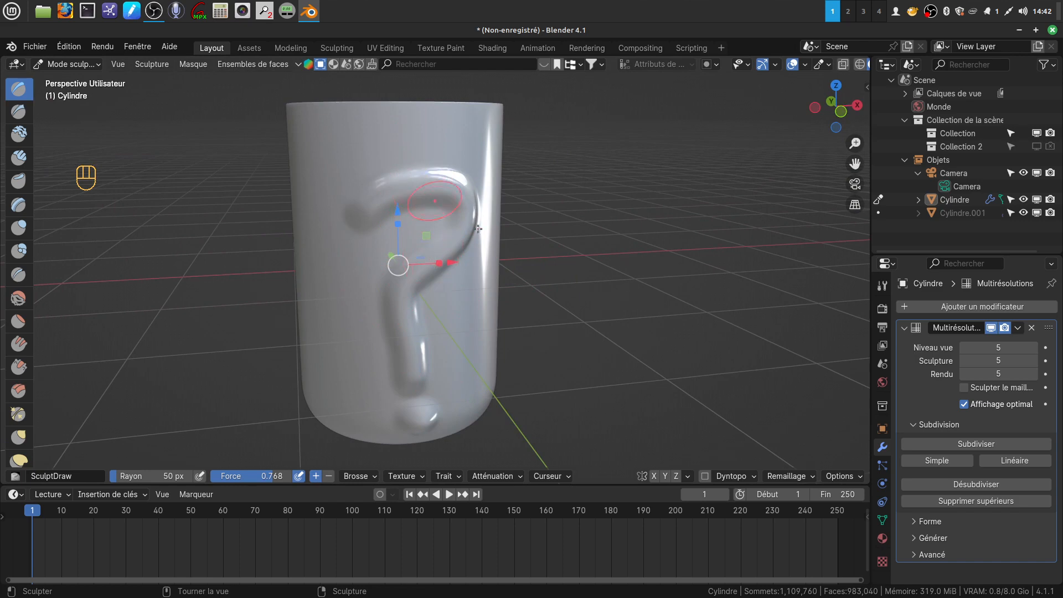
- Reveal the hidden inner faces in Edit Mode, then return to Sculpt Mode and view the question mark on the outer wall
key("Tab")
mouse_move(493, 278)
middle_mouse_down()
mouse_move(553, 356)
mouse_move(633, 373)
mouse_move(561, 330)
middle_mouse_up()
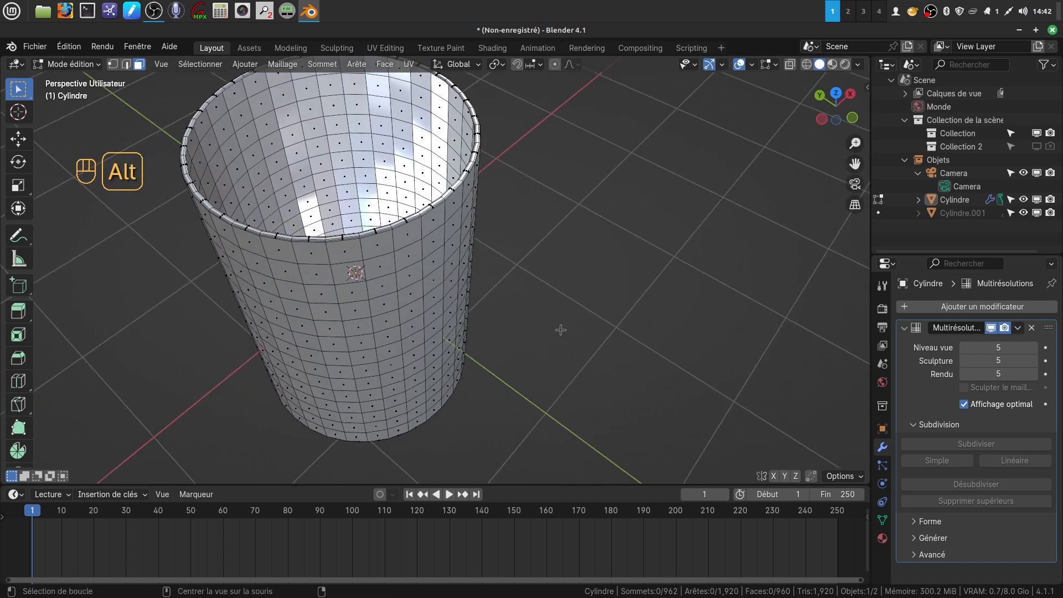
key("alt+h")
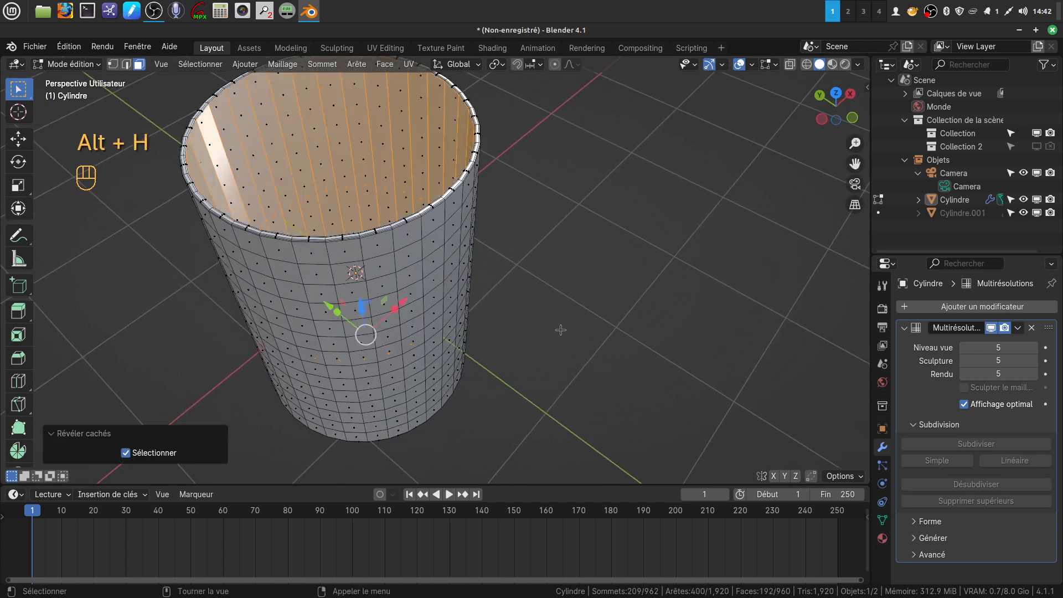
key("Tab")
mouse_move(511, 309)
middle_mouse_down()
mouse_move(532, 295)
mouse_move(625, 323)
mouse_move(363, 268)
mouse_move(430, 277)
middle_mouse_up()
middle_click_drag(500, 305, 508, 303, "shift")
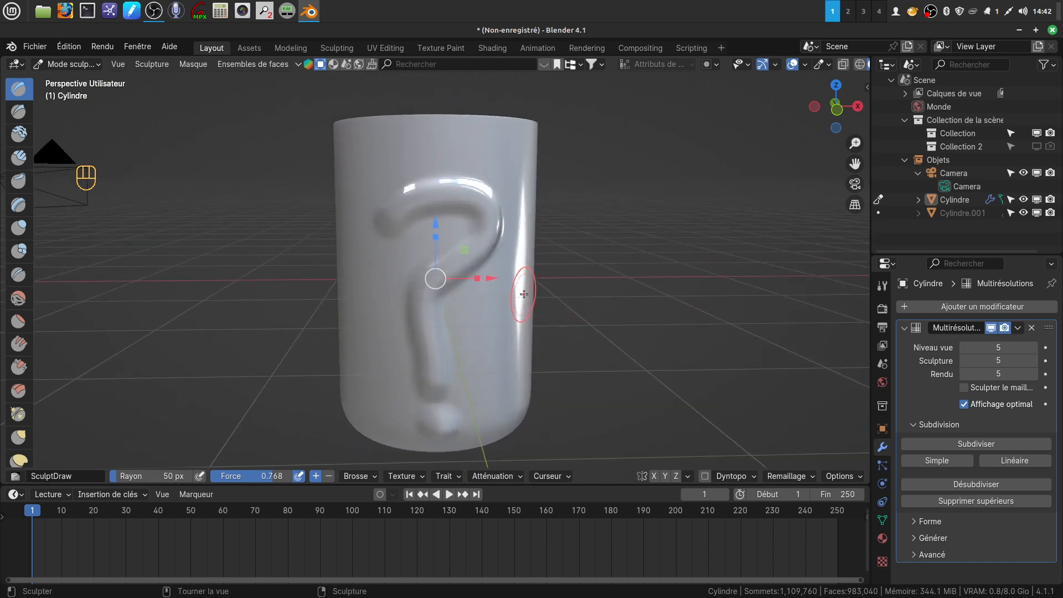
middle_click_drag(541, 293, 537, 281, "shift")
middle_click_drag(434, 350, 441, 356, "shift")
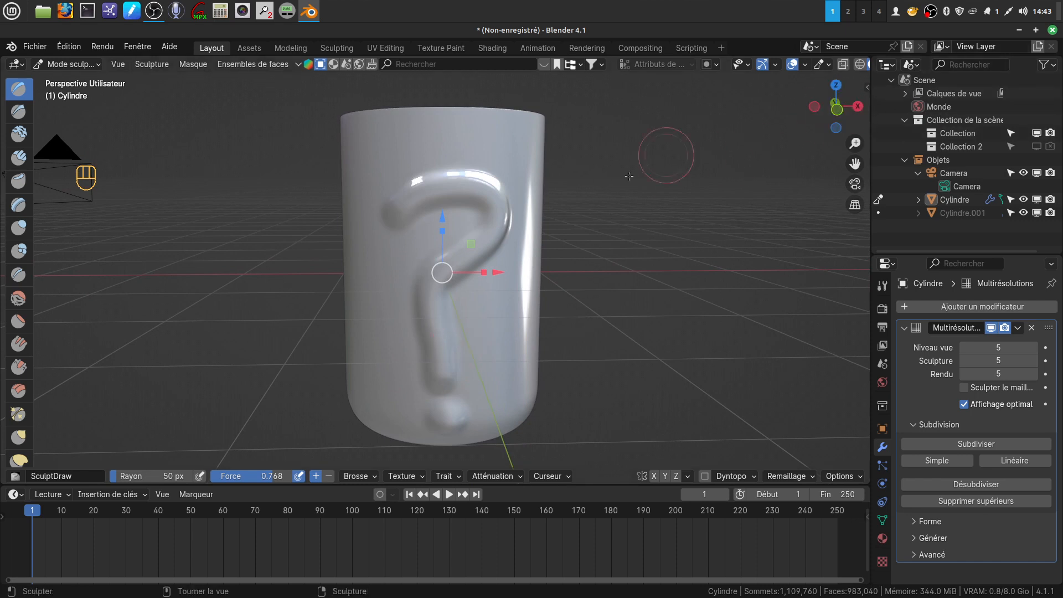
mouse_move(487, 261)
middle_mouse_down("shift")
mouse_move(472, 283)
mouse_move(485, 280)
middle_mouse_up("shift")
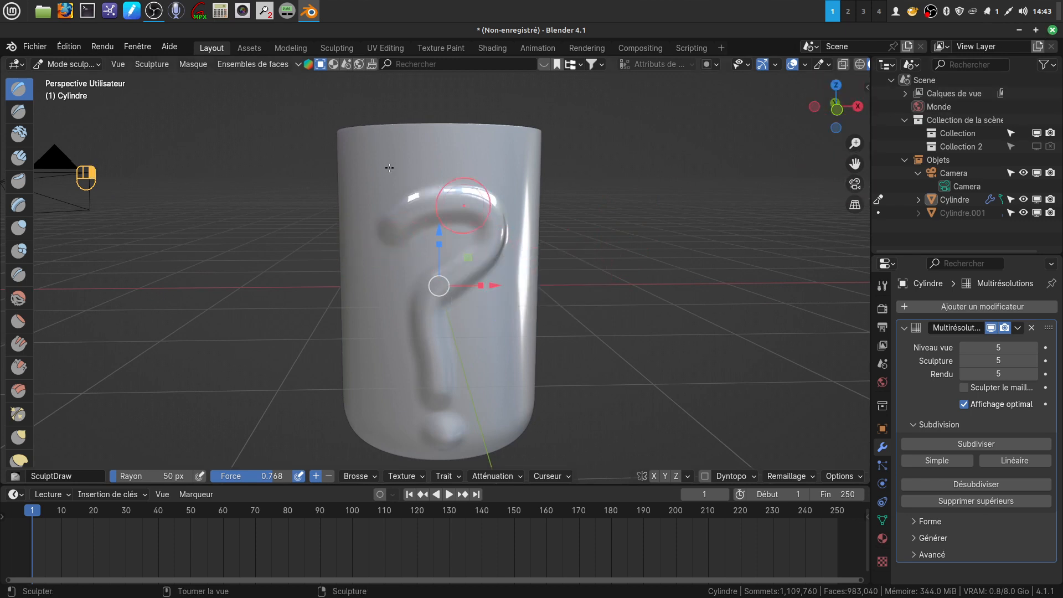
- Switch to Object Mode and delete the cylinder with the sculpted question mark
left_click(100, 66)
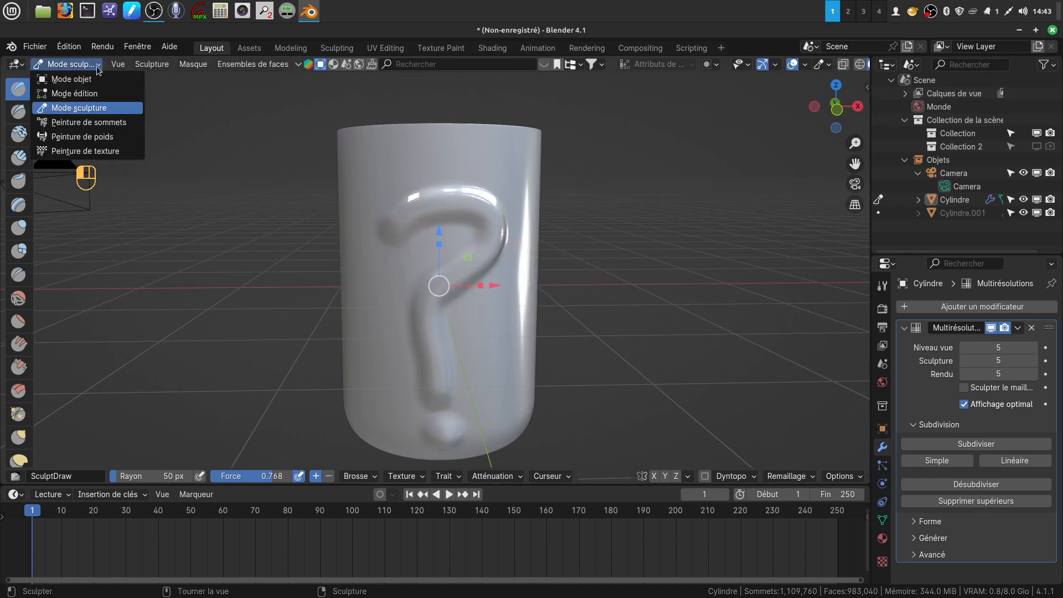
left_click(72, 79)
left_click(414, 269)
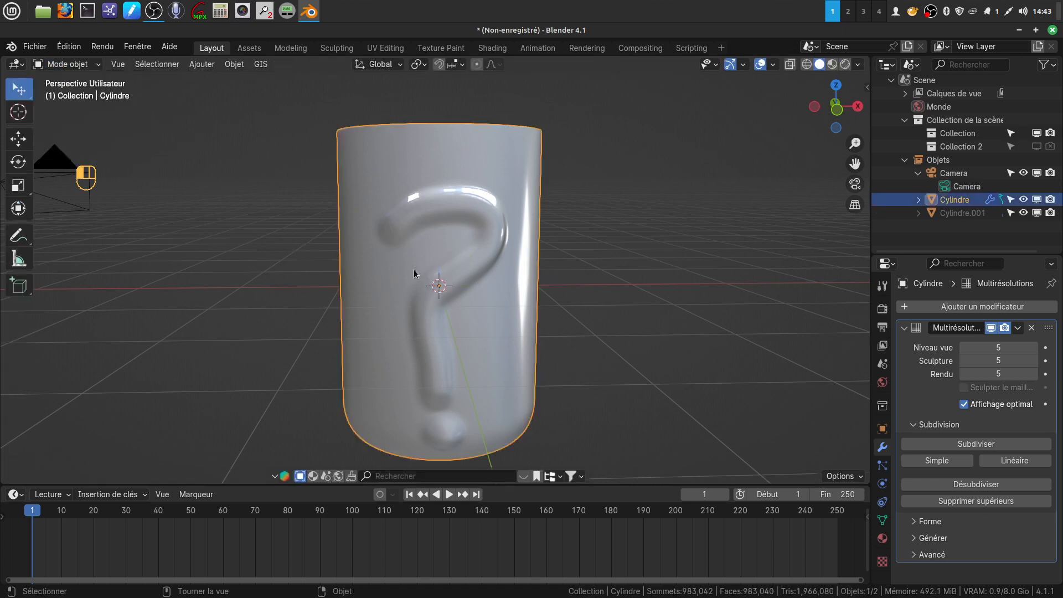
key("x")
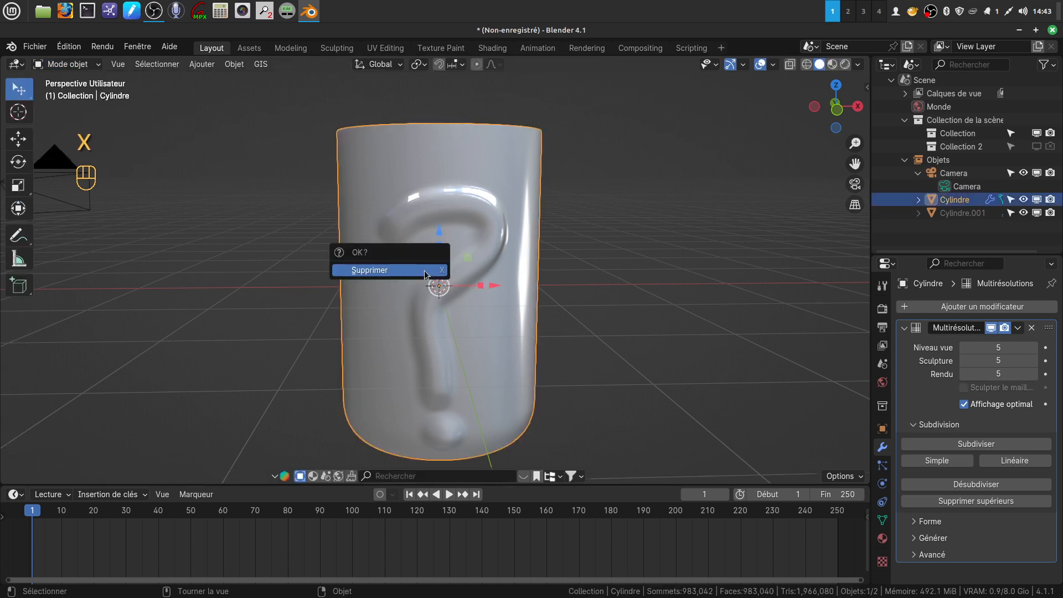
left_click(426, 270)
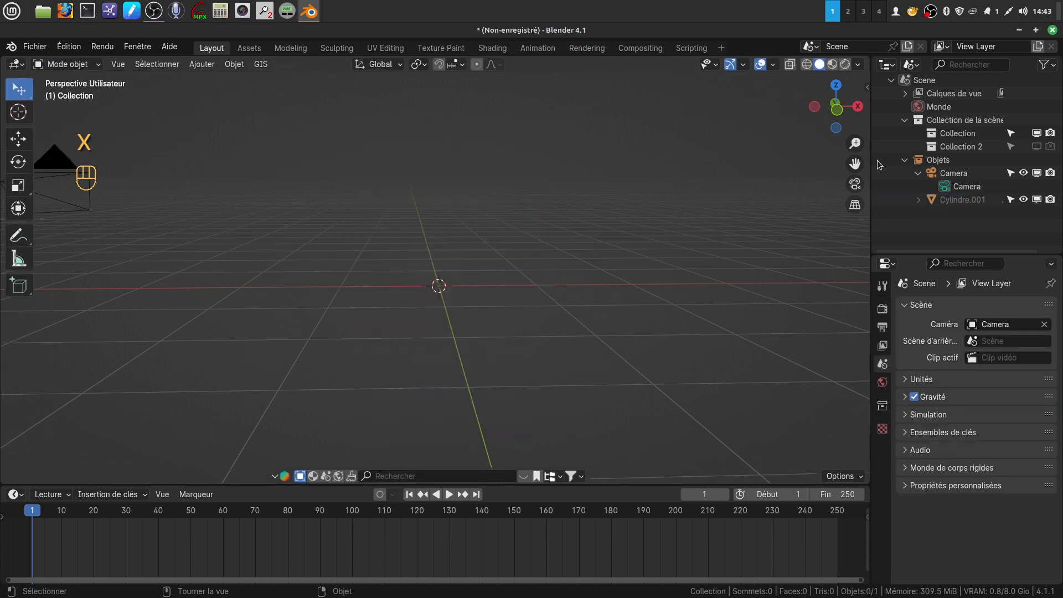
- Re-enable Collection 2 for viewport and render, and select its spare cylinder Cylindre.001
left_click(1042, 147)
middle_click_drag(545, 177, 511, 225)
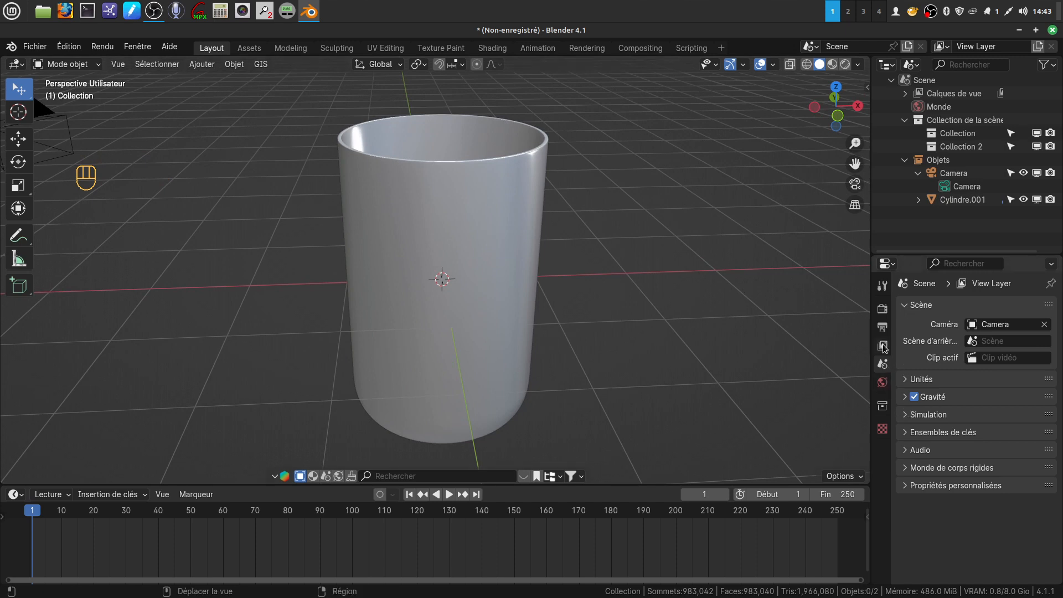
key("Tab")
left_click(456, 254)
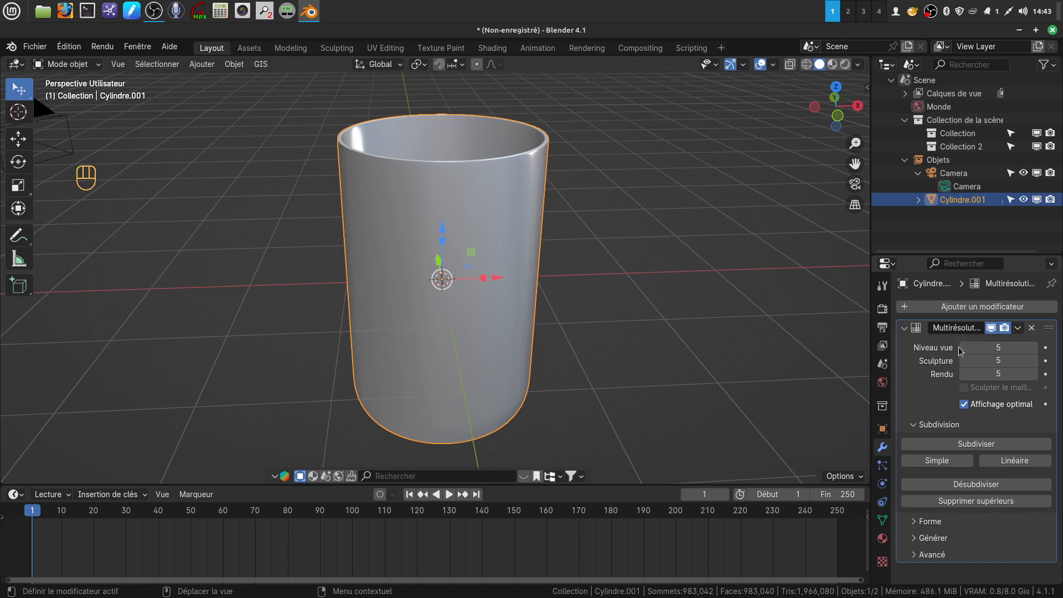
- Set the Multiresolution viewport, sculpt and render levels to 4, and apply the modifier
left_click(963, 348)
left_click(963, 360)
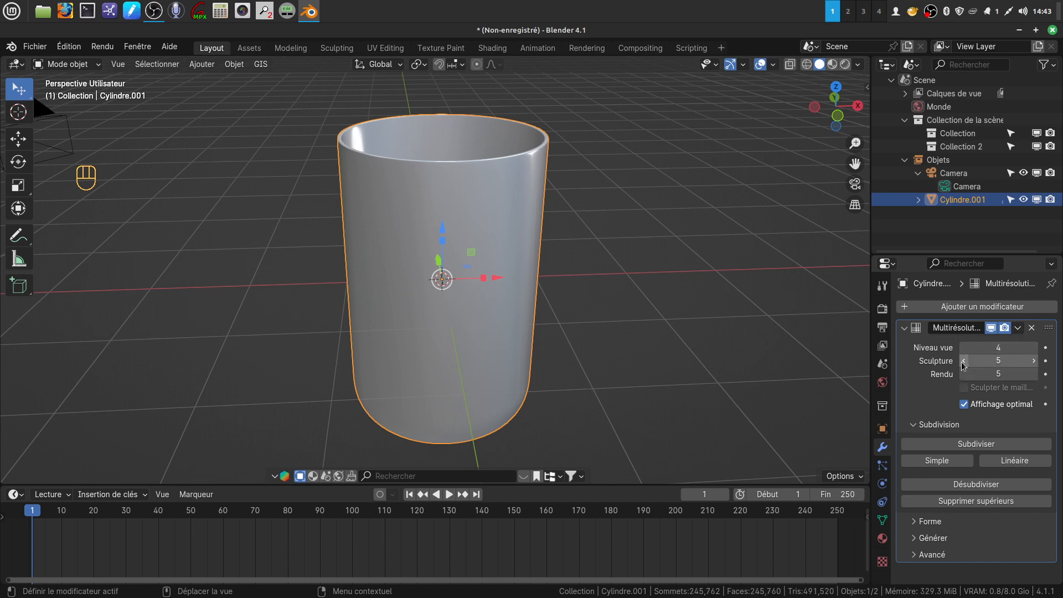
left_click(963, 374)
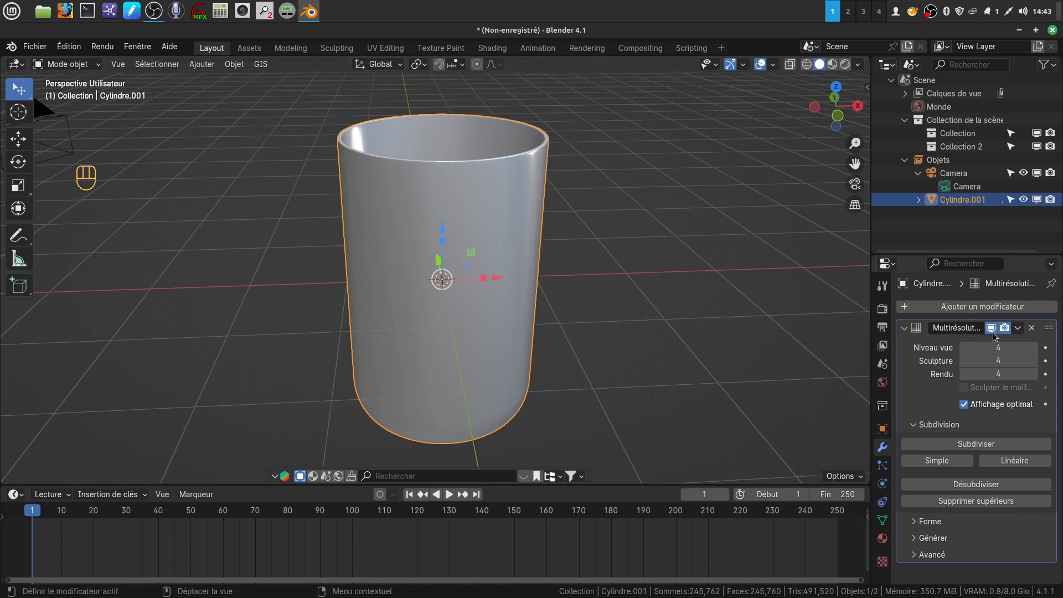
left_click(1018, 329)
left_click(941, 342)
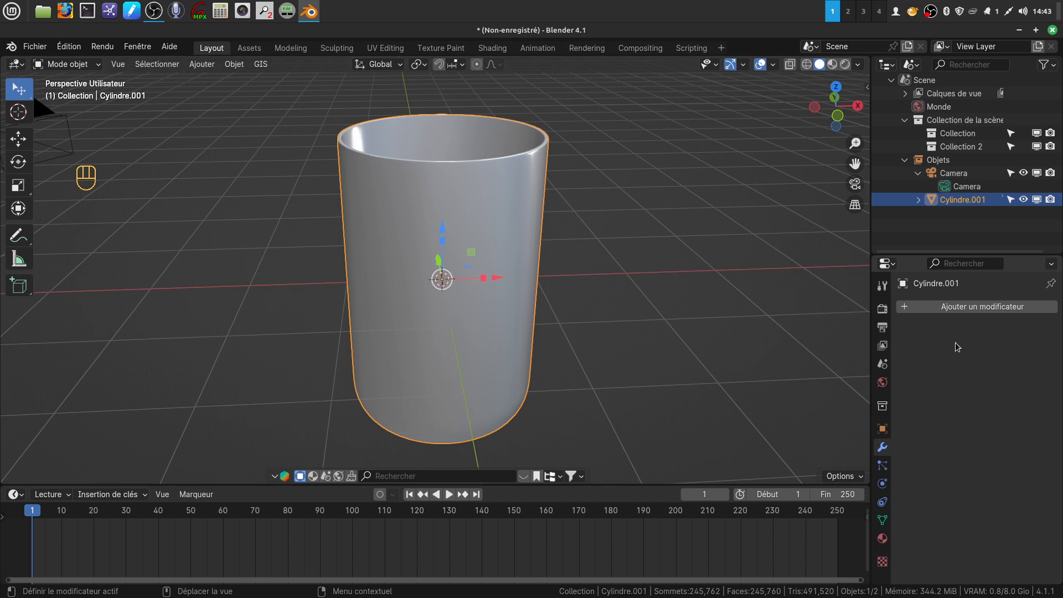
- Open the dense cylinder mesh in Edit Mode, looking down into the container, and clear the existing selection
middle_click_drag(503, 264, 488, 273, "shift")
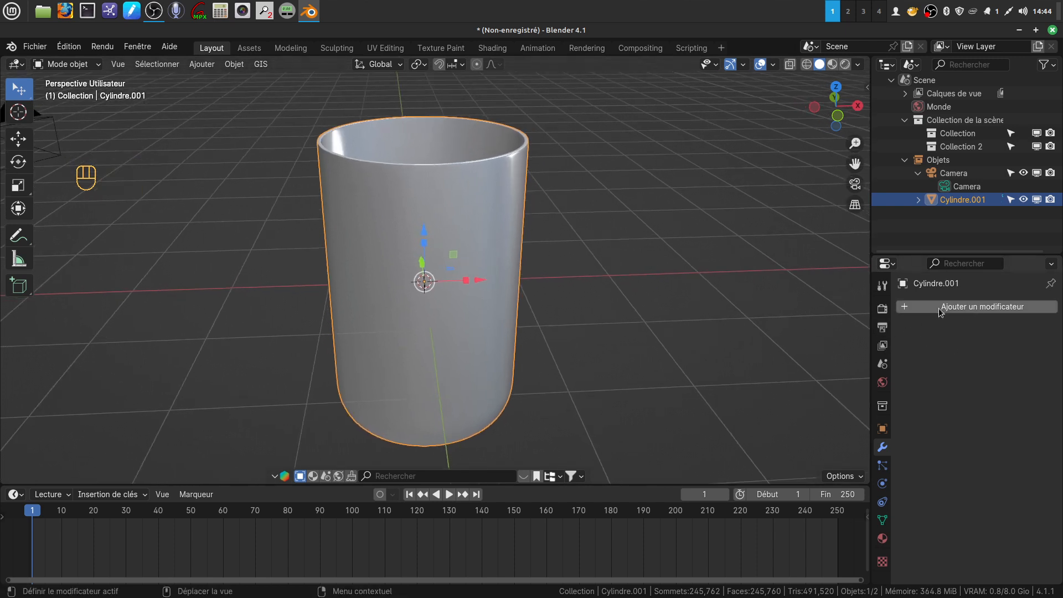
middle_click_drag(593, 311, 562, 366, "shift")
scroll(571, 324, "up", 2)
scroll(569, 322, "down", 2)
middle_click_drag(555, 310, 559, 303, "shift")
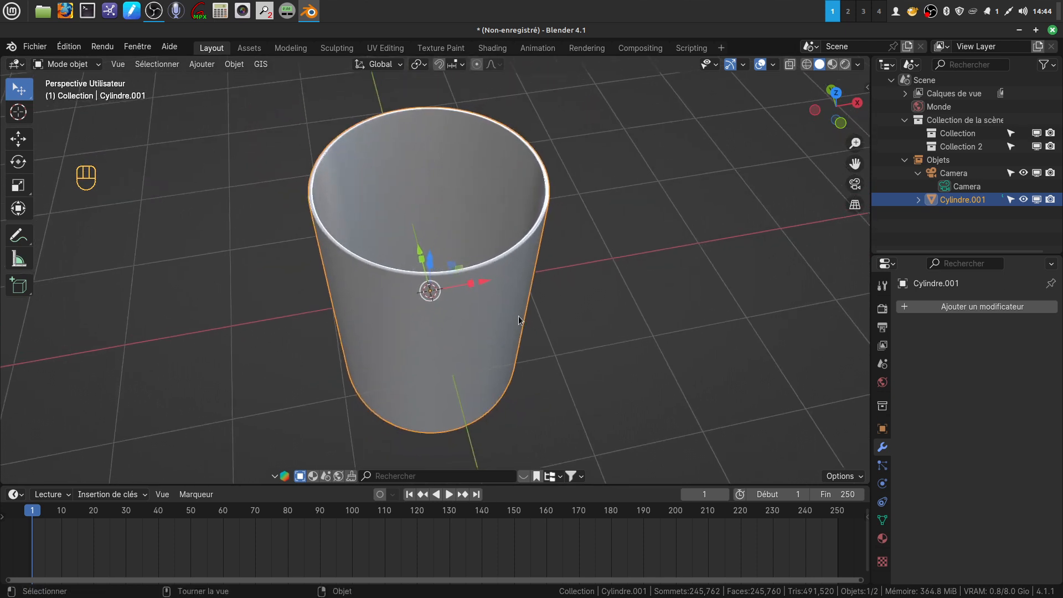
key("Tab")
scroll(511, 291, "up", 4)
middle_click_drag(511, 305, 507, 329, "shift")
scroll(525, 321, "up", 1)
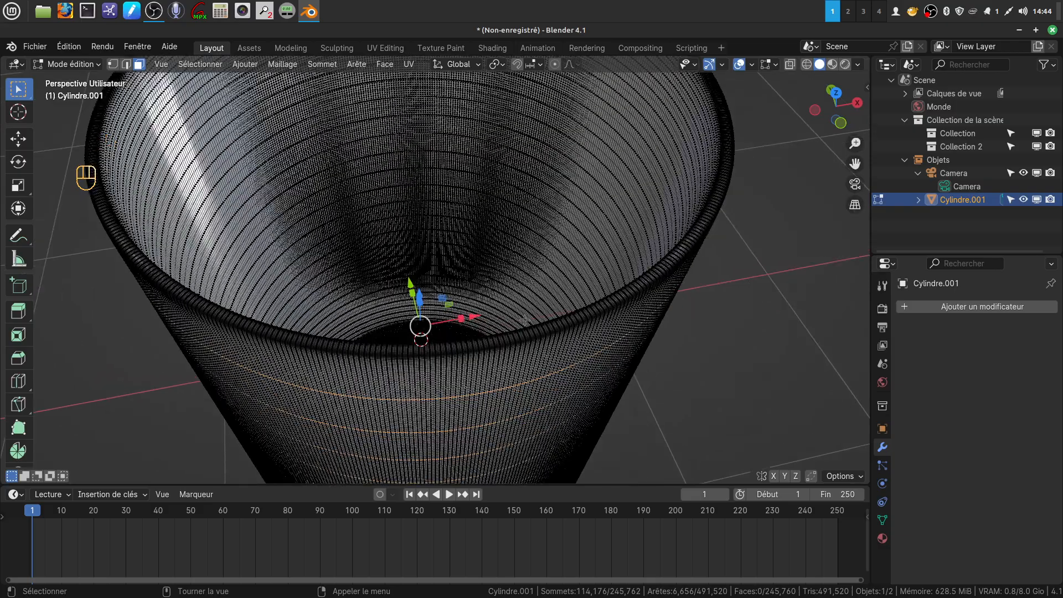
key("a")
key("a")
- Select the edge loop running around the middle of the container's rim and mark it as a seam
middle_click_drag(428, 286, 467, 296)
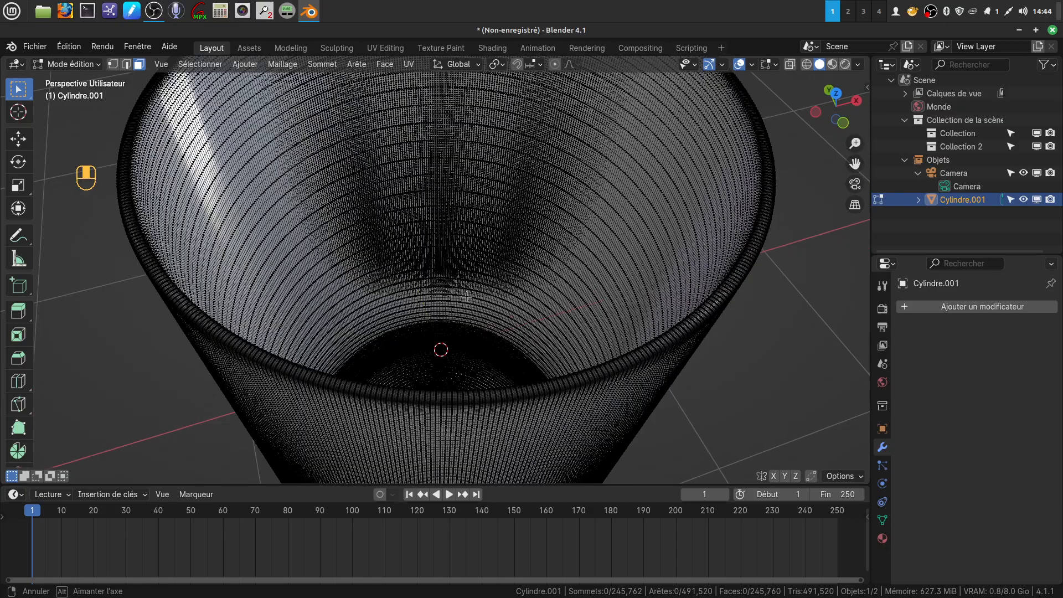
middle_click_drag(501, 366, 490, 342, "shift")
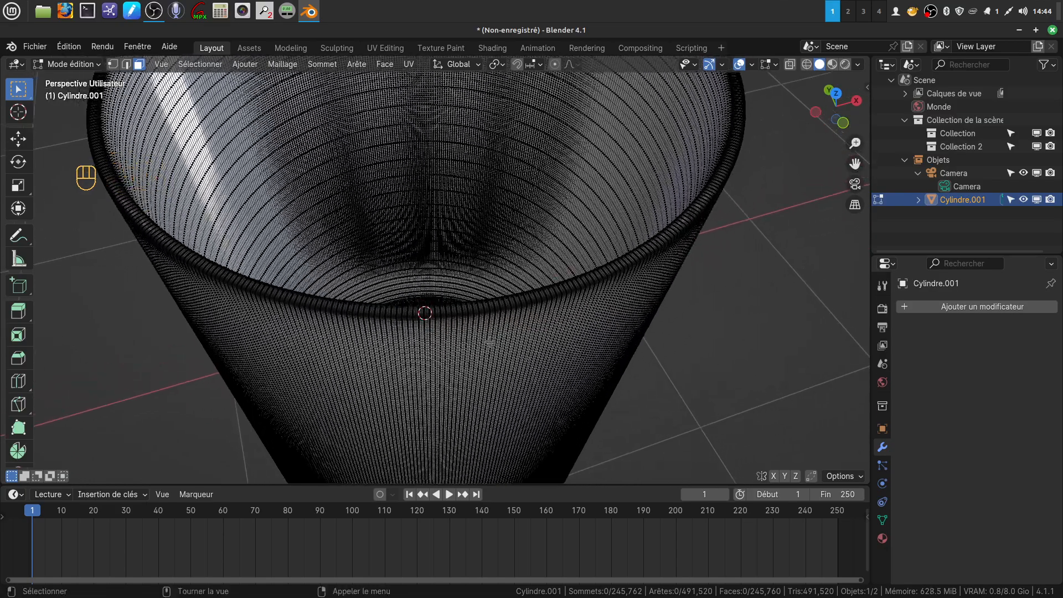
scroll(514, 366, "up", 2)
left_click(126, 64)
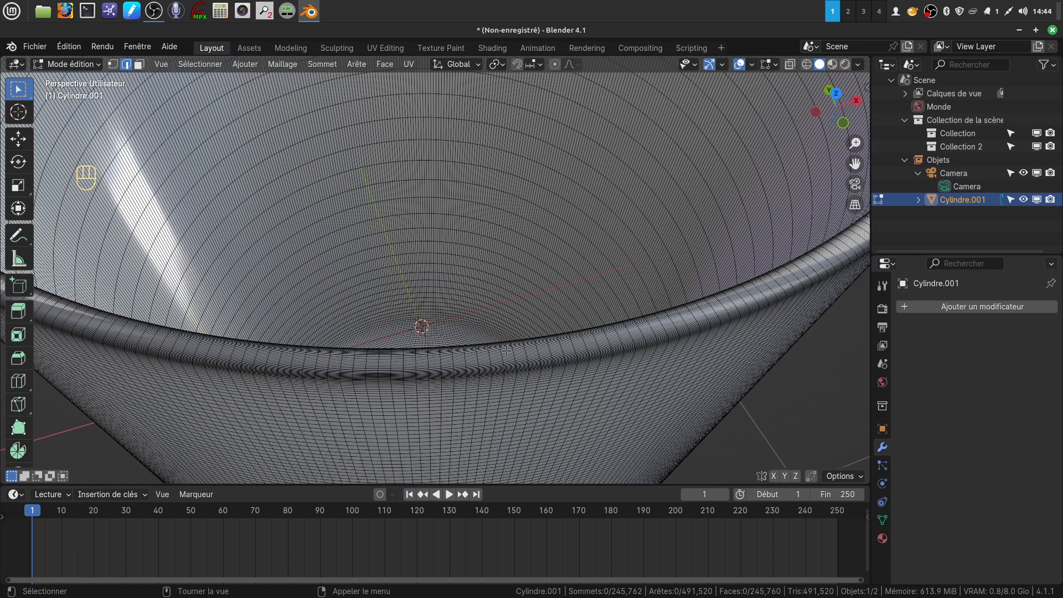
left_click(509, 352, "alt")
right_click(504, 226)
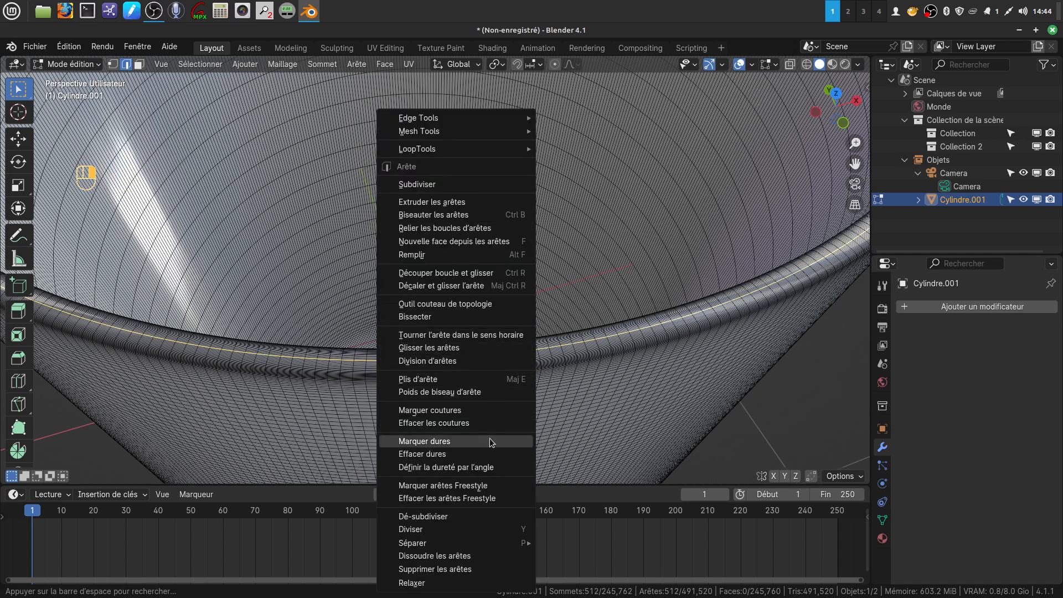
left_click(477, 410)
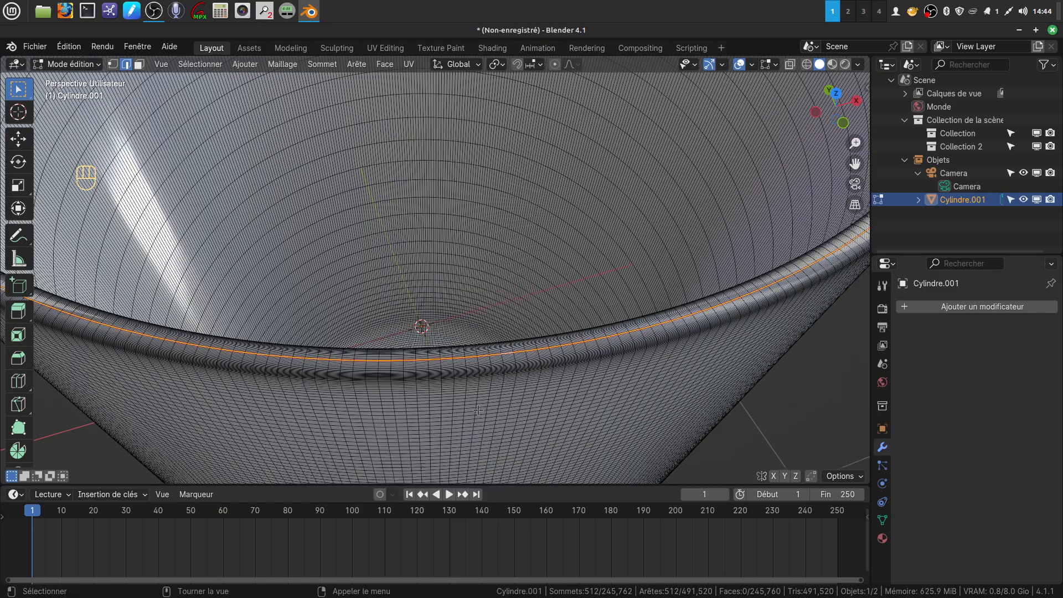
- In face selection mode, select all faces linked to an inner-wall face, delimited by the seam
middle_click_drag(584, 294, 465, 107)
mouse_move(507, 299)
middle_mouse_down()
mouse_move(512, 388)
mouse_move(515, 265)
mouse_move(517, 287)
mouse_move(559, 319)
mouse_move(487, 283)
mouse_move(505, 292)
middle_mouse_up()
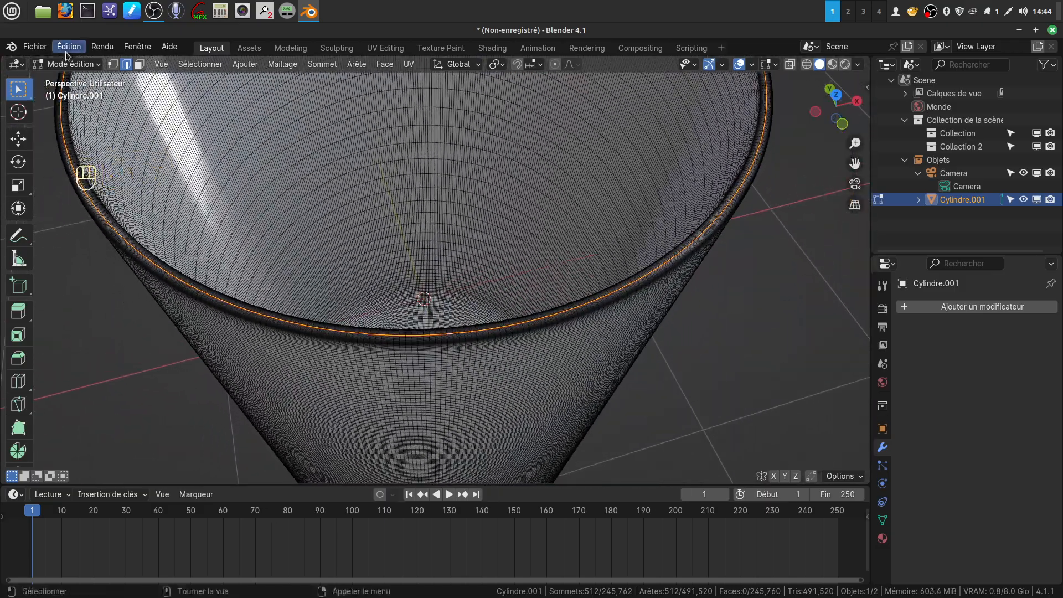
key("ctrl+z")
left_click(139, 65)
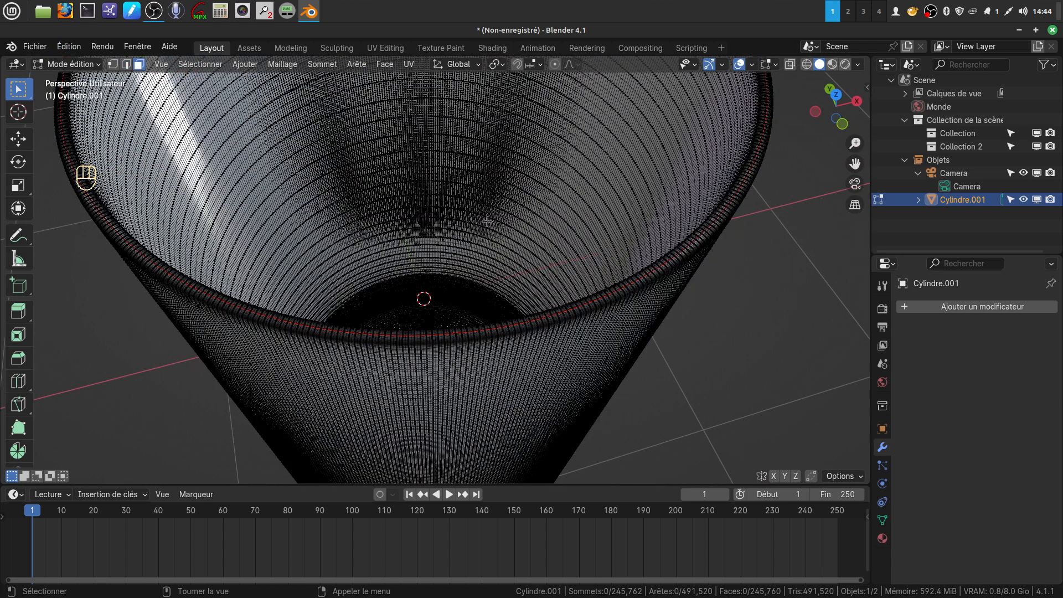
left_click(515, 217)
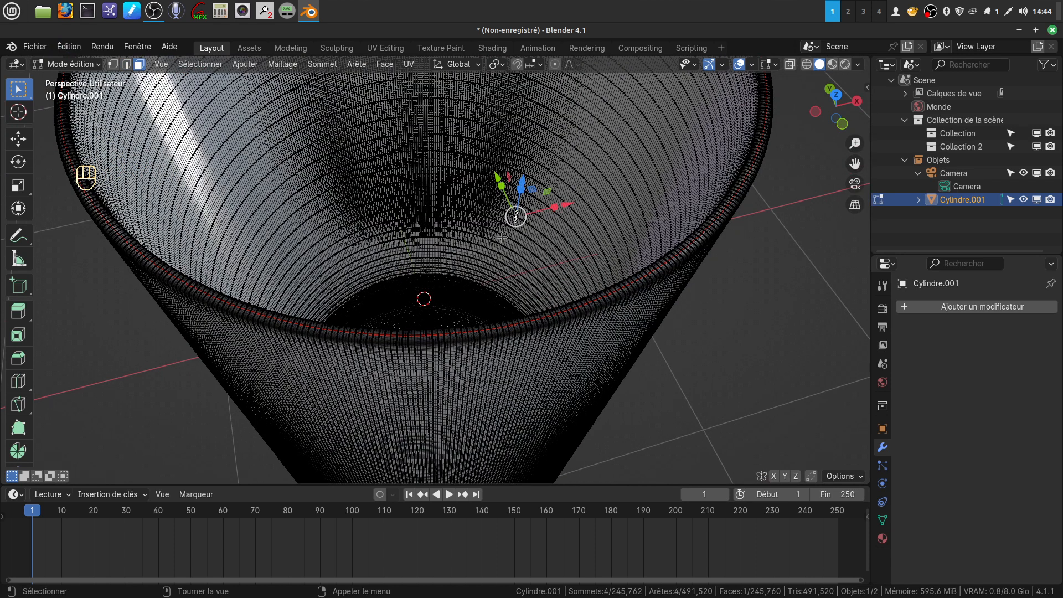
key("ctrl+l")
scroll(501, 237, "down", 6)
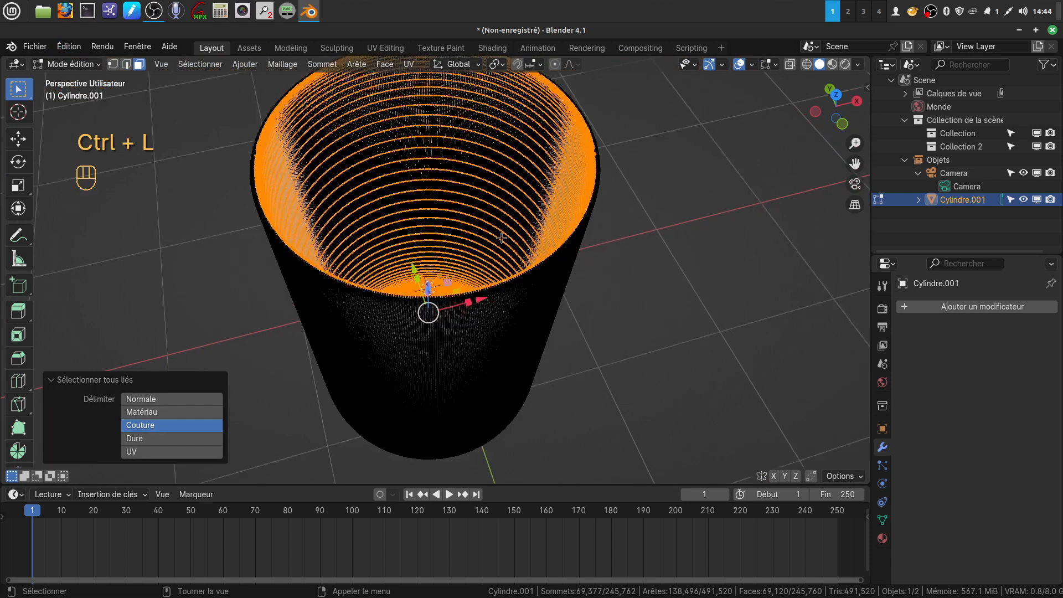
- Switch the inner-surface selection to edges and clear the seams on them
middle_click_drag(501, 237, 537, 275)
scroll(570, 344, "up", 4)
scroll(534, 336, "up", 3)
middle_click_drag(534, 336, 483, 325, "shift")
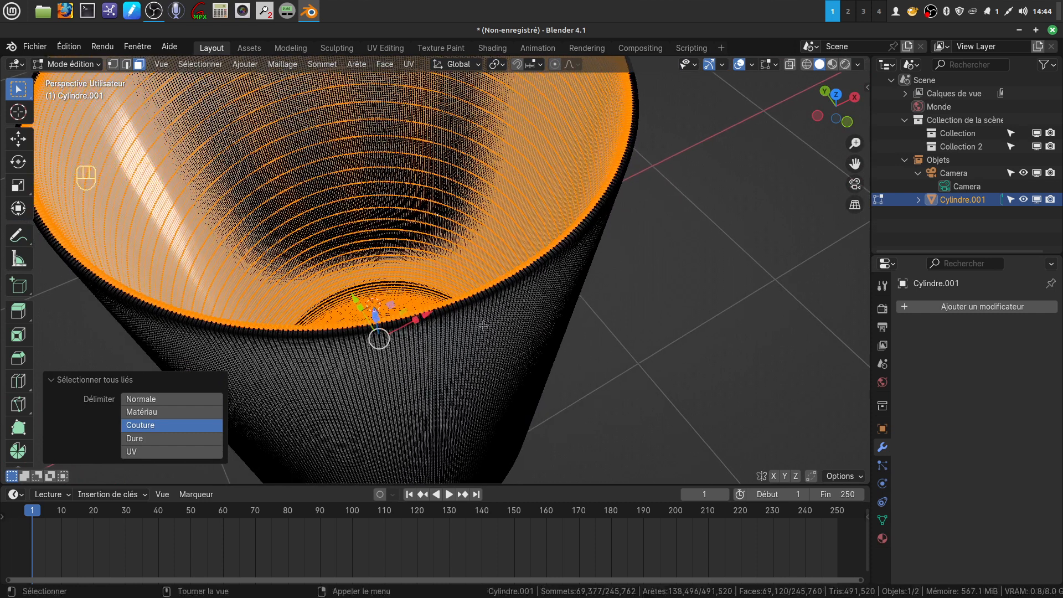
left_click(127, 63)
key("ctrl+e")
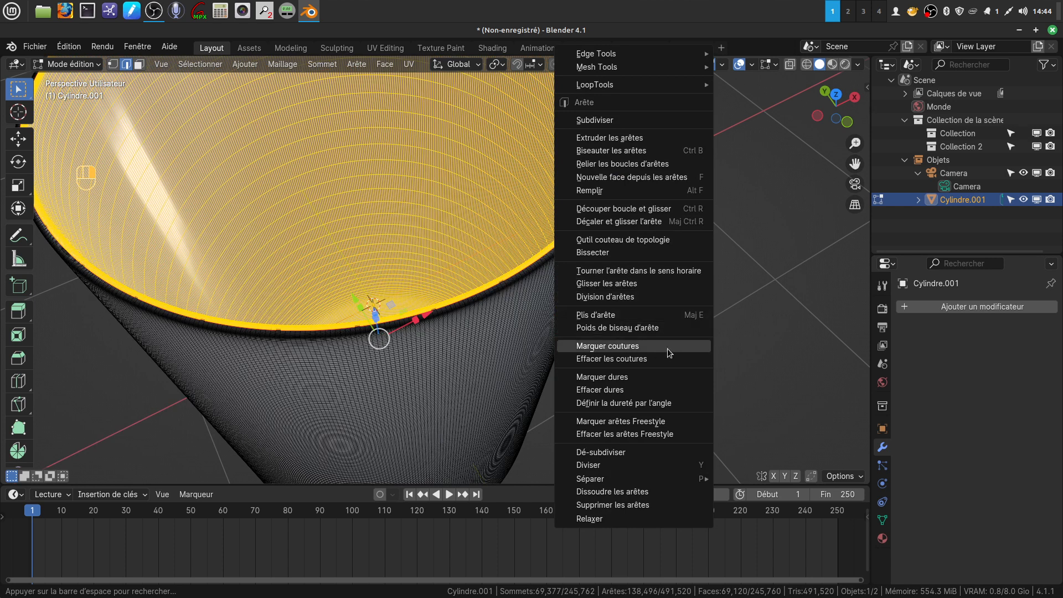
left_click(647, 359)
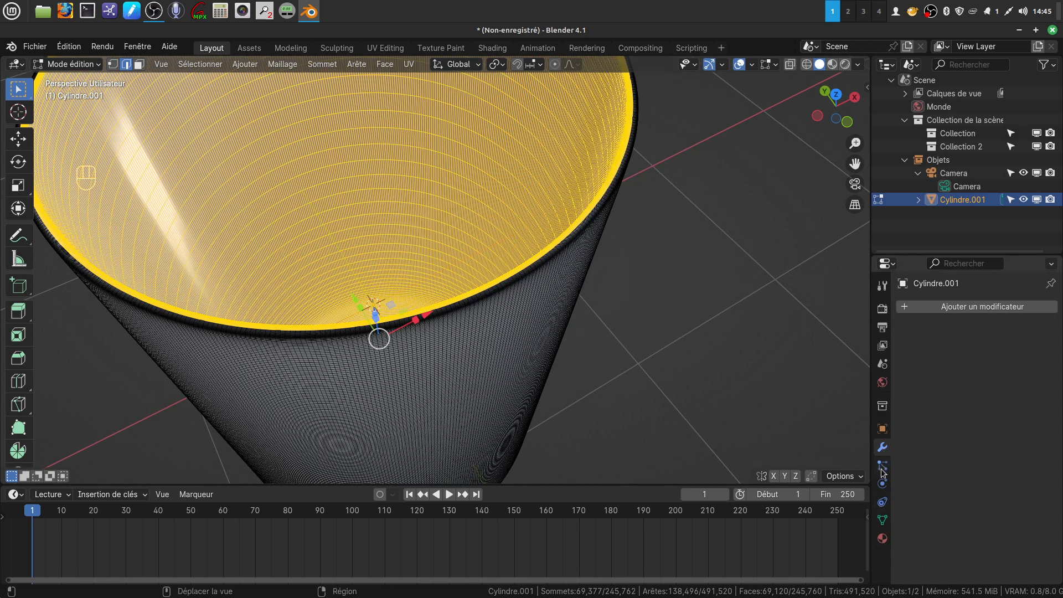
- Add a vertex group to the mesh and assign the selected inner surface to it with a weight of 1.000
left_click(883, 519)
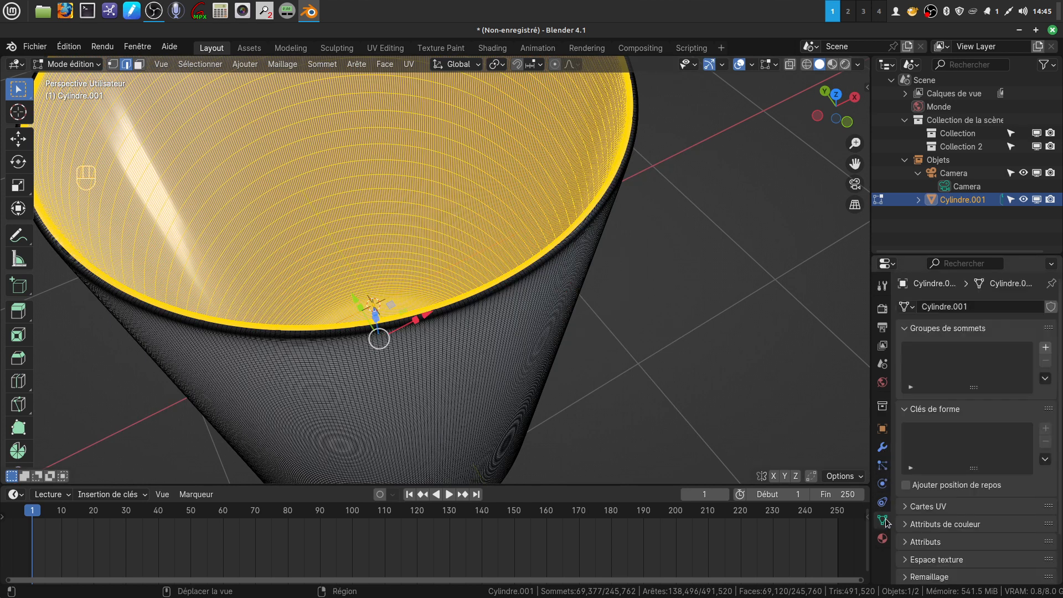
left_click(1044, 346)
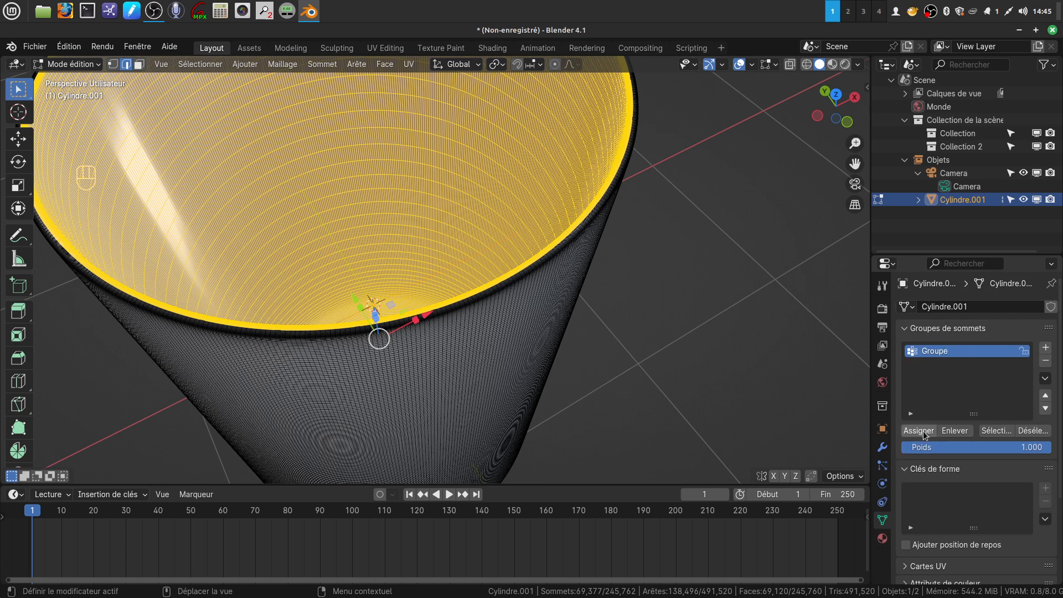
scroll(422, 143, "down", 3)
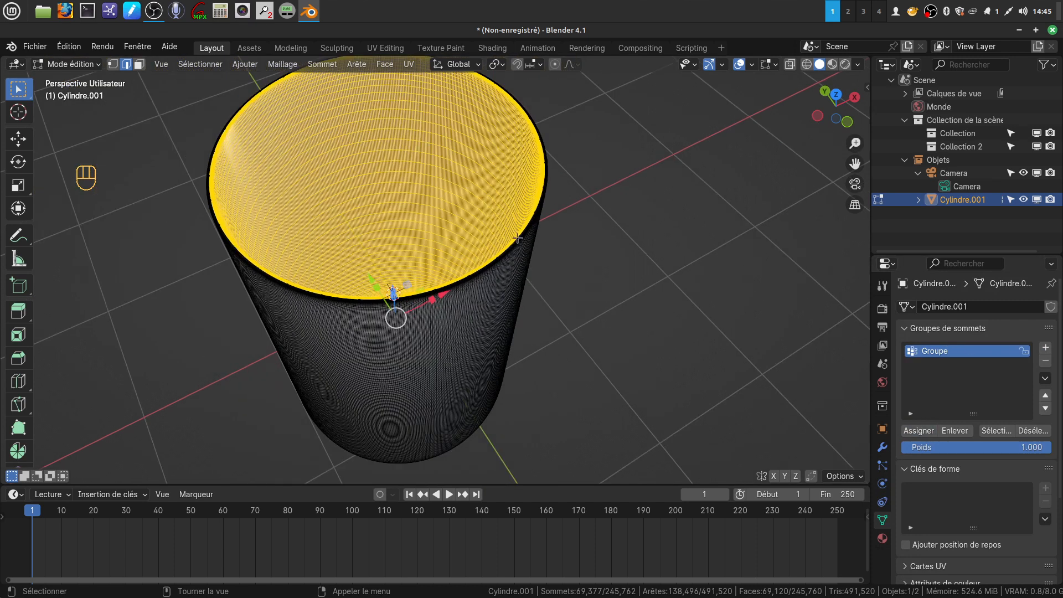
mouse_move(529, 270)
middle_mouse_down()
mouse_move(526, 243)
mouse_move(541, 239)
mouse_move(530, 272)
middle_mouse_up()
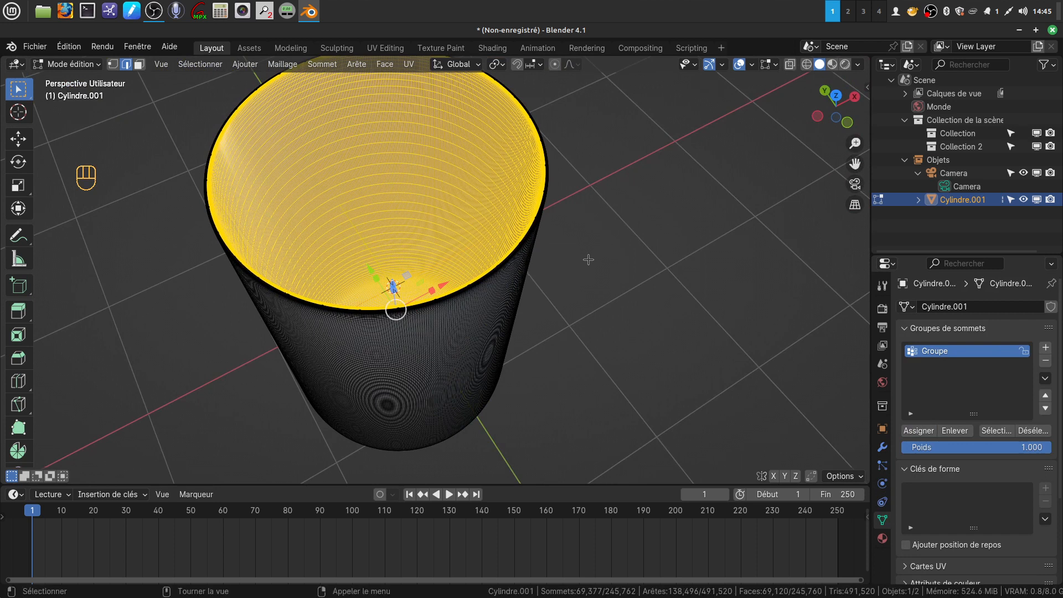
- Hide the selected inner surface and return to Object Mode, facing the outer wall
key("h")
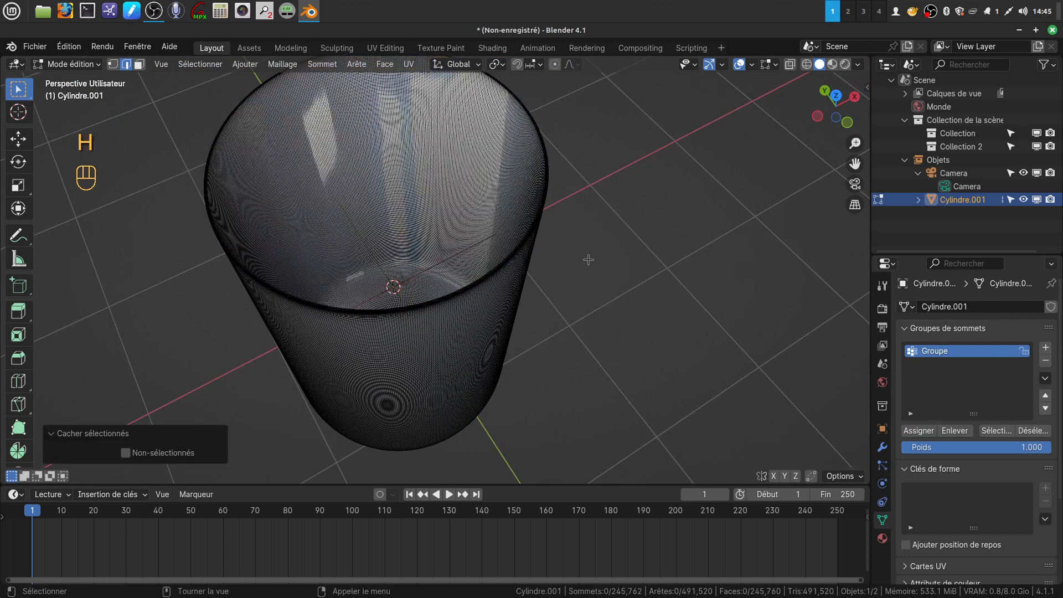
middle_click_drag(588, 260, 605, 277, "shift")
key("Tab")
middle_click_drag(571, 313, 517, 255)
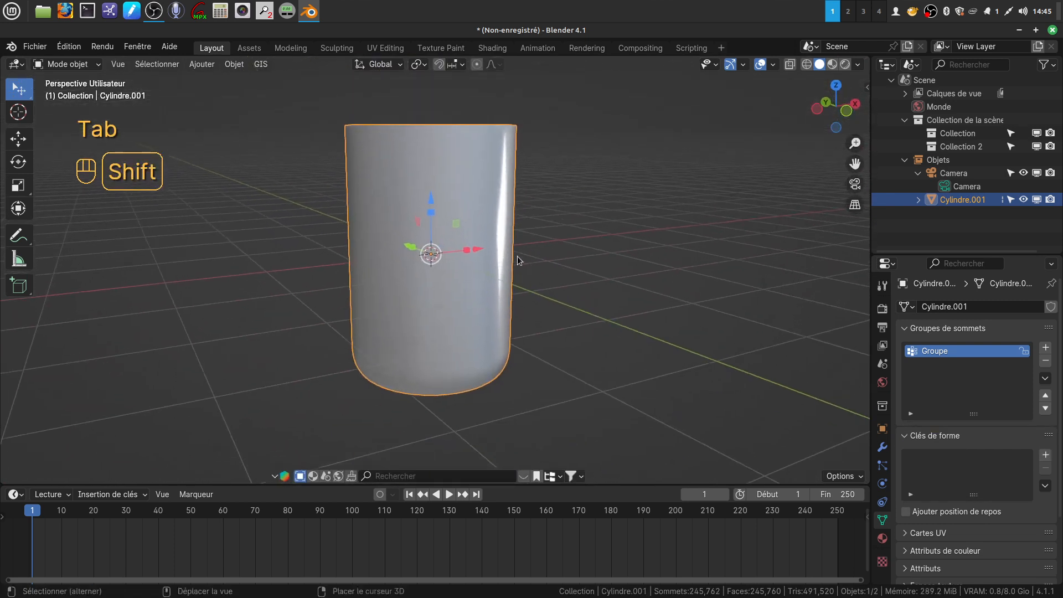
- Switch to Sculpt Mode and sculpt a raised winding stroke down the front of the container's outer wall with the Draw brush
middle_click_drag(439, 204, 464, 277)
left_click(97, 65)
left_click(98, 65)
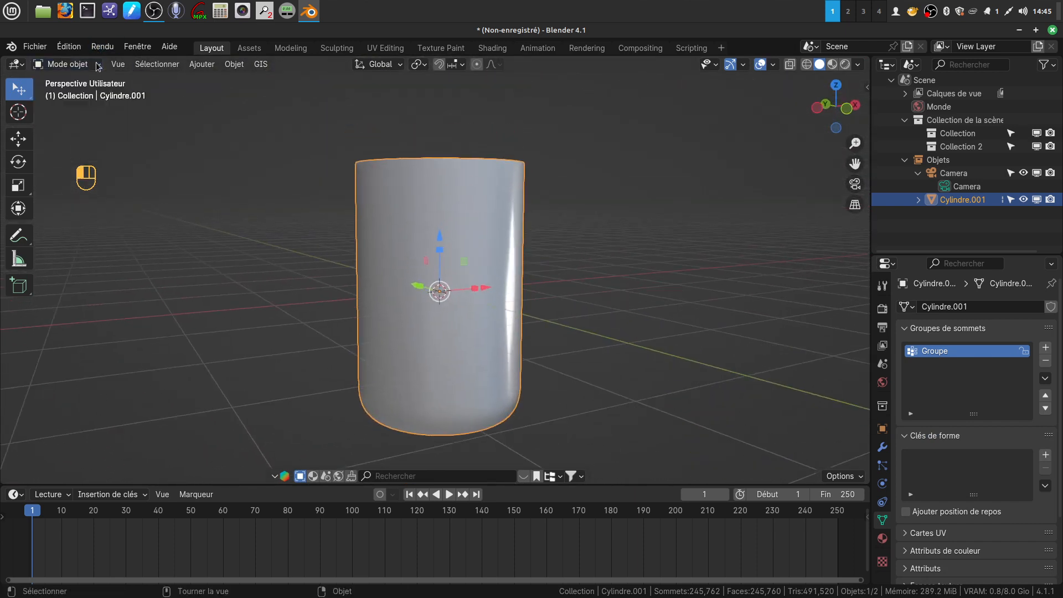
left_click(98, 65)
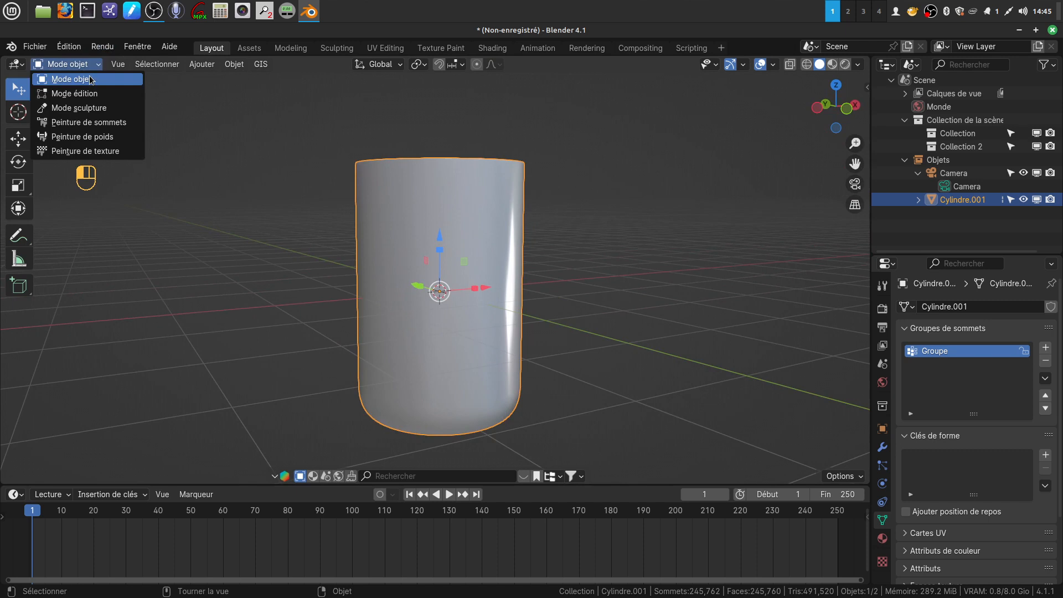
left_click(99, 108)
scroll(448, 299, "up", 2)
scroll(448, 299, "down", 2)
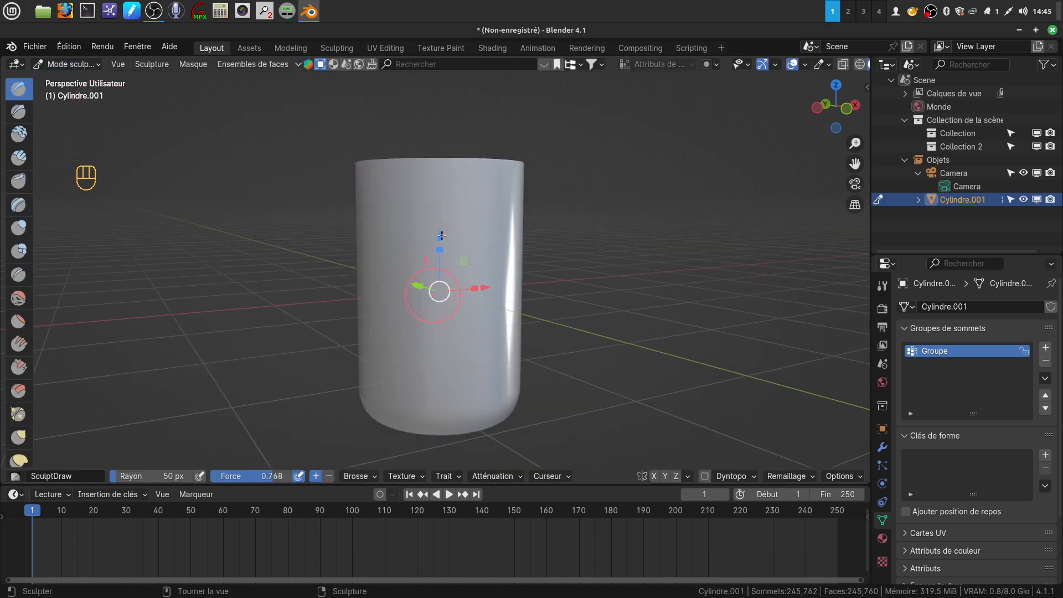
mouse_move(415, 239)
left_mouse_down()
mouse_move(476, 213)
mouse_move(465, 277)
mouse_move(415, 285)
mouse_move(490, 335)
mouse_move(415, 357)
mouse_move(476, 379)
mouse_move(463, 397)
left_mouse_up()
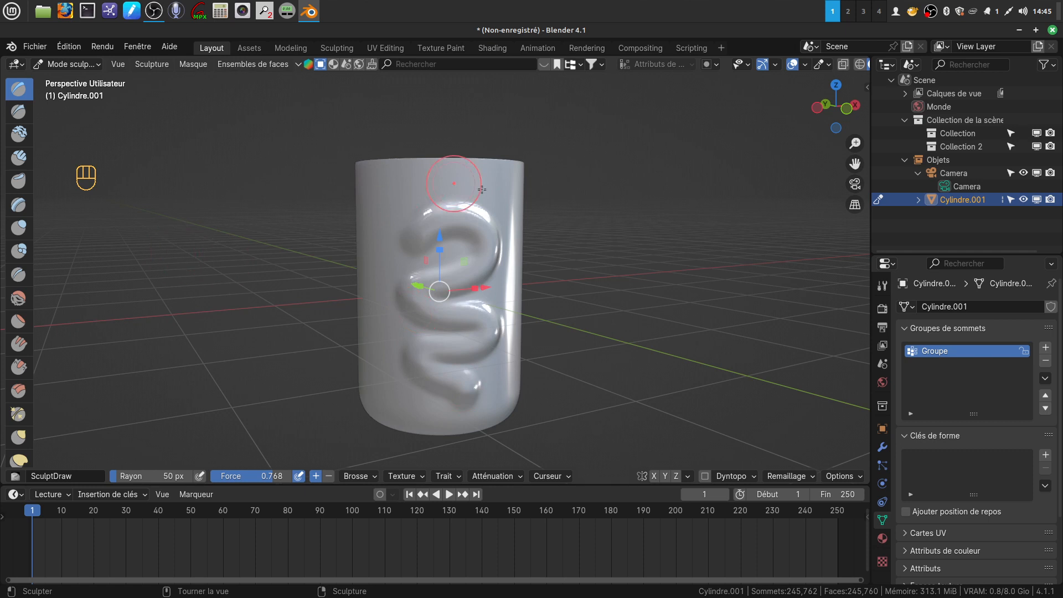
- Reveal the hidden inner surface in Edit Mode with the whole mesh selected, and return to Object Mode
mouse_move(583, 210)
middle_mouse_down()
mouse_move(681, 277)
mouse_move(602, 268)
mouse_move(592, 252)
mouse_move(577, 286)
middle_mouse_up()
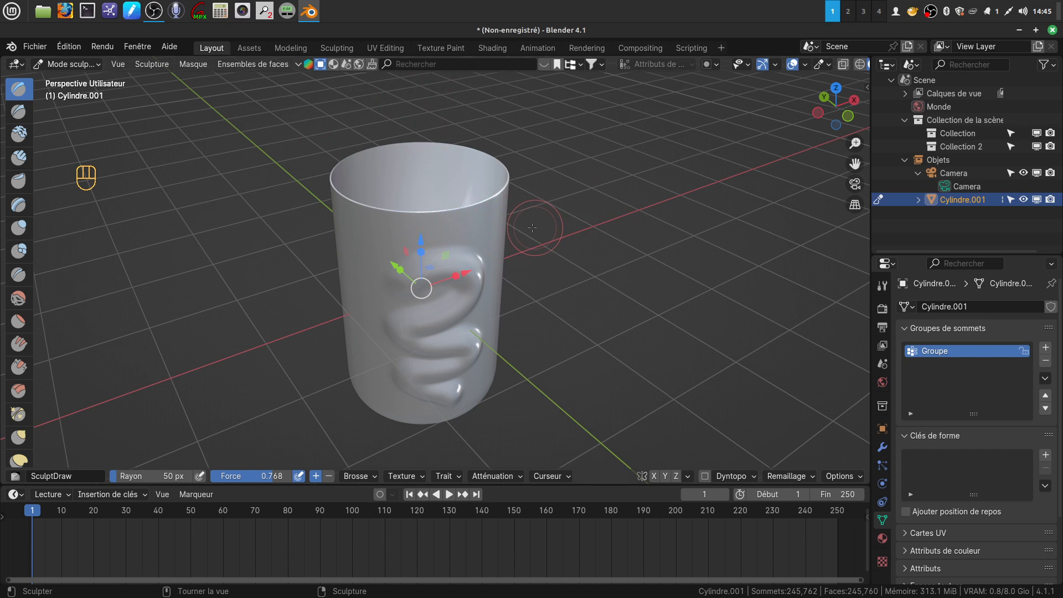
left_click(94, 65)
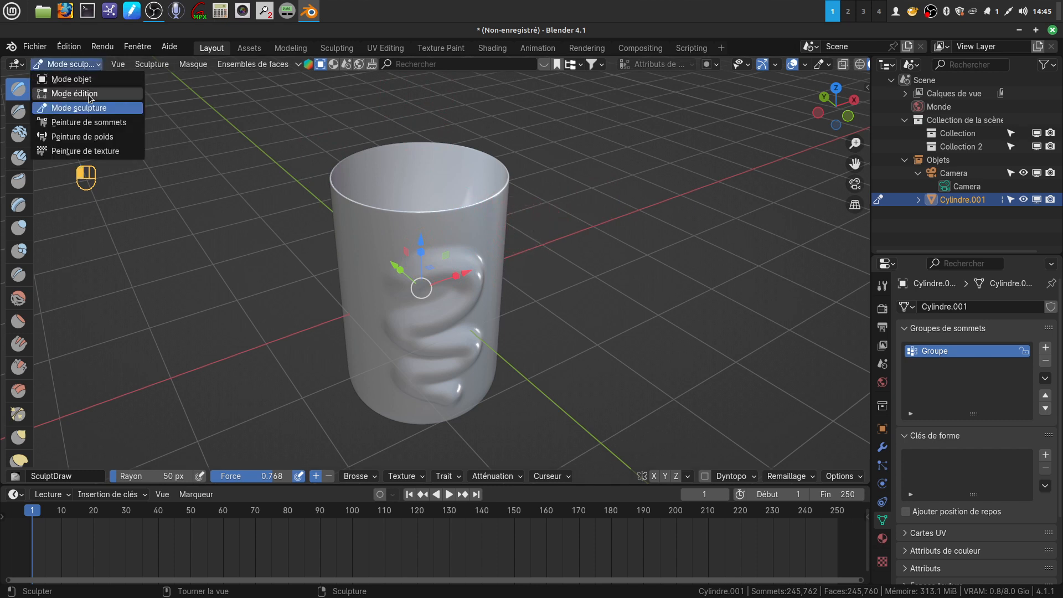
left_click(94, 80)
middle_click_drag(473, 250, 496, 286)
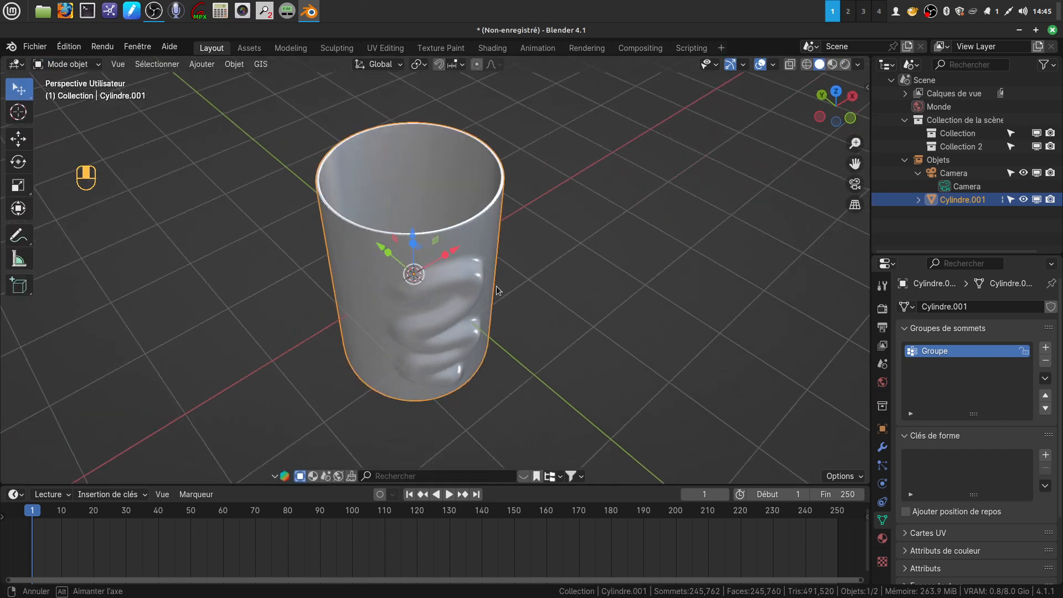
key("Tab")
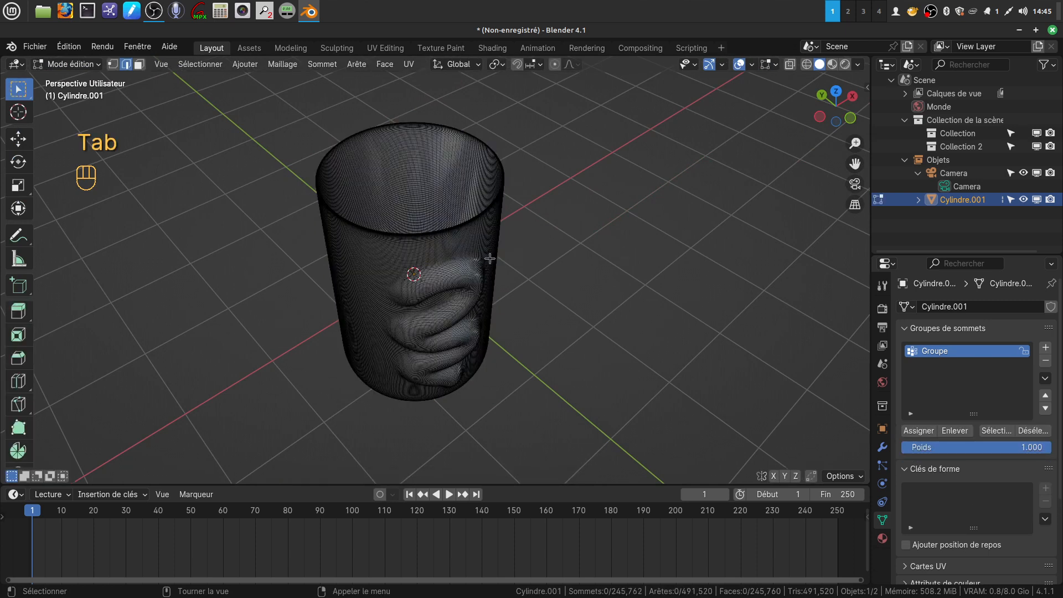
scroll(487, 260, "up", 3)
scroll(490, 258, "down", 1)
key("a")
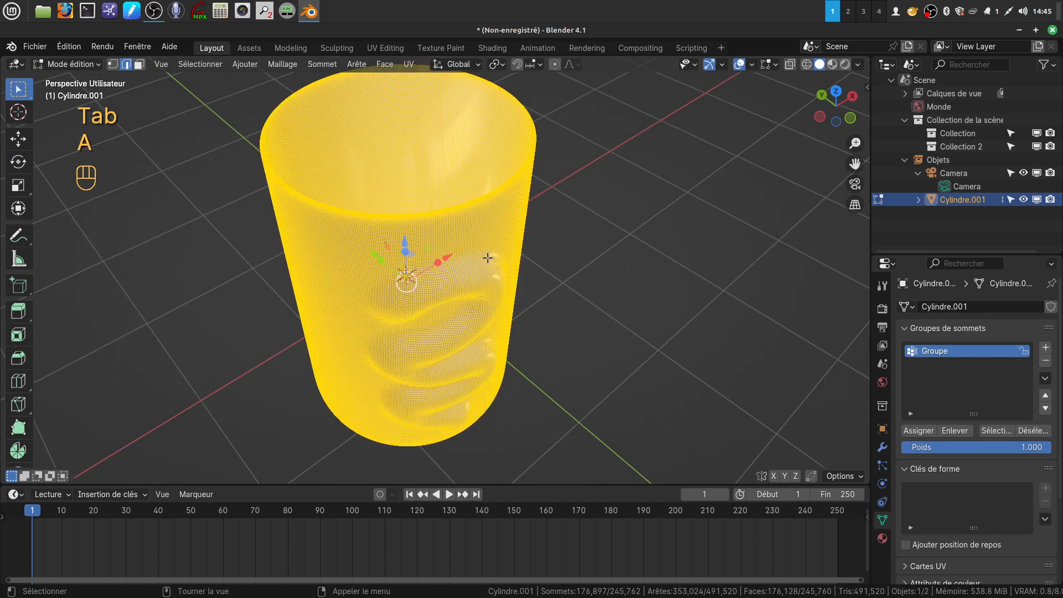
key("alt")
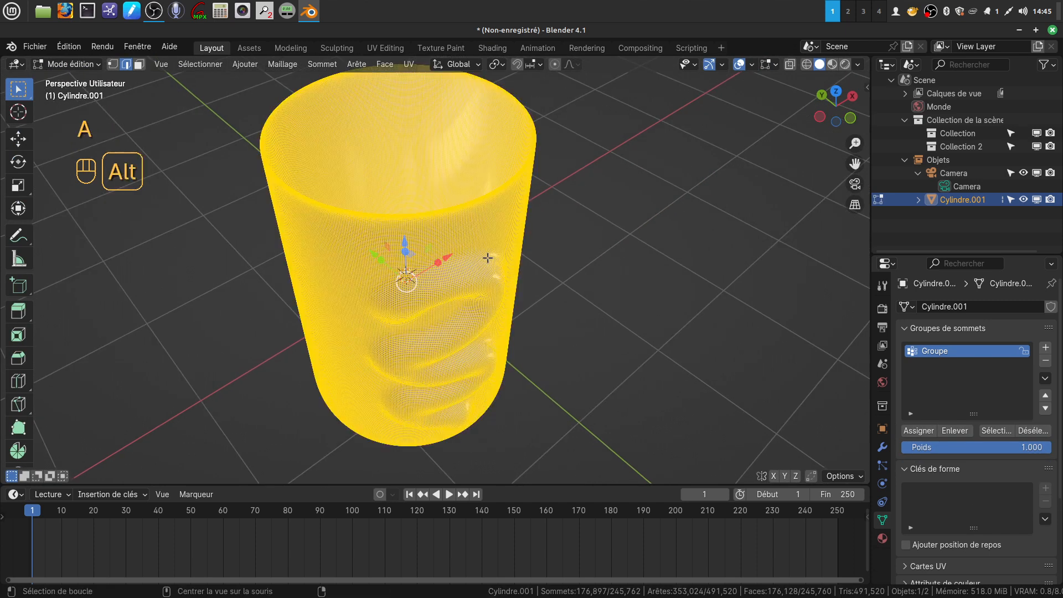
key("alt+h")
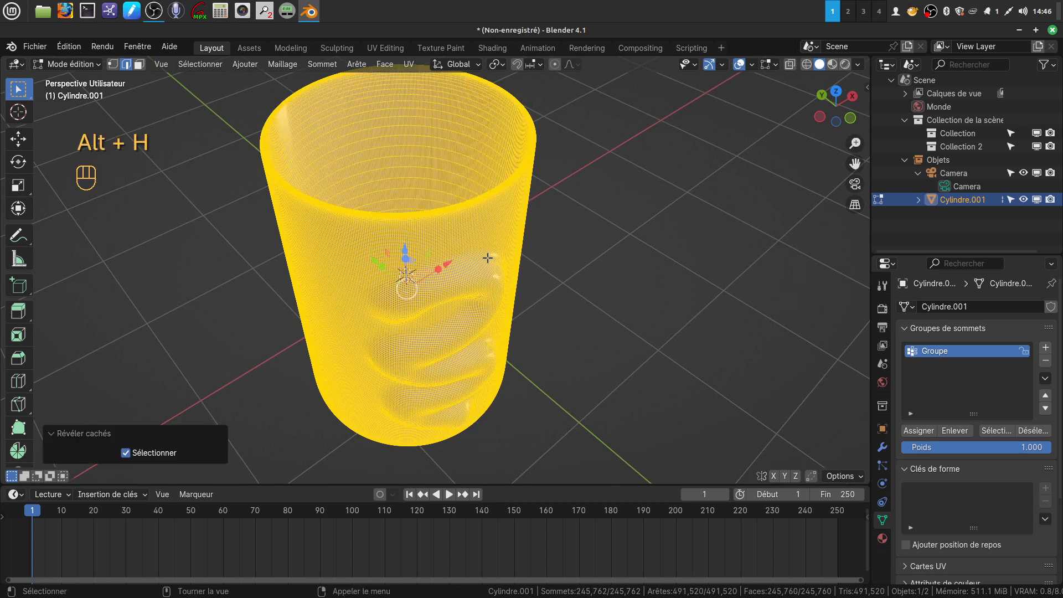
key("Tab")
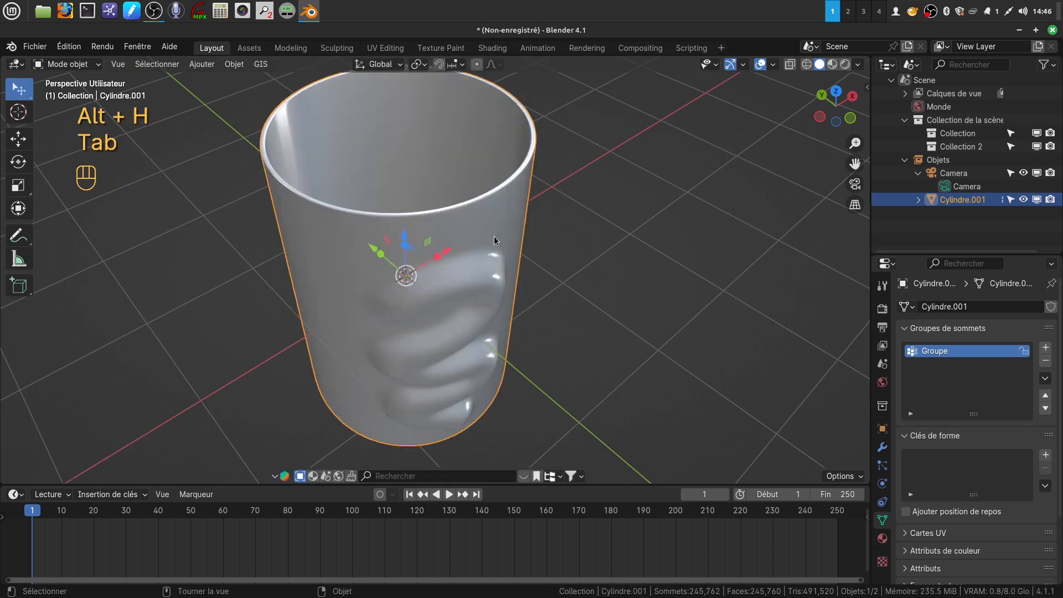
- Look over the sculpted container from outside and above, and delete it from the scene
middle_click_drag(520, 231, 491, 207)
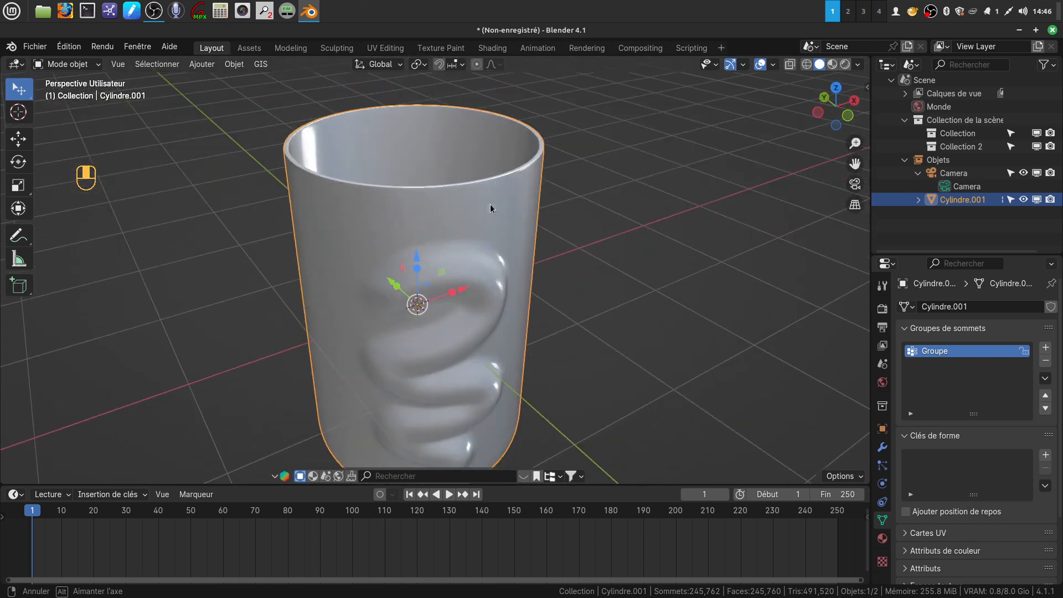
scroll(472, 313, "down", 4)
middle_click_drag(473, 304, 451, 201, "shift")
scroll(477, 287, "up", 3)
scroll(468, 231, "down", 2)
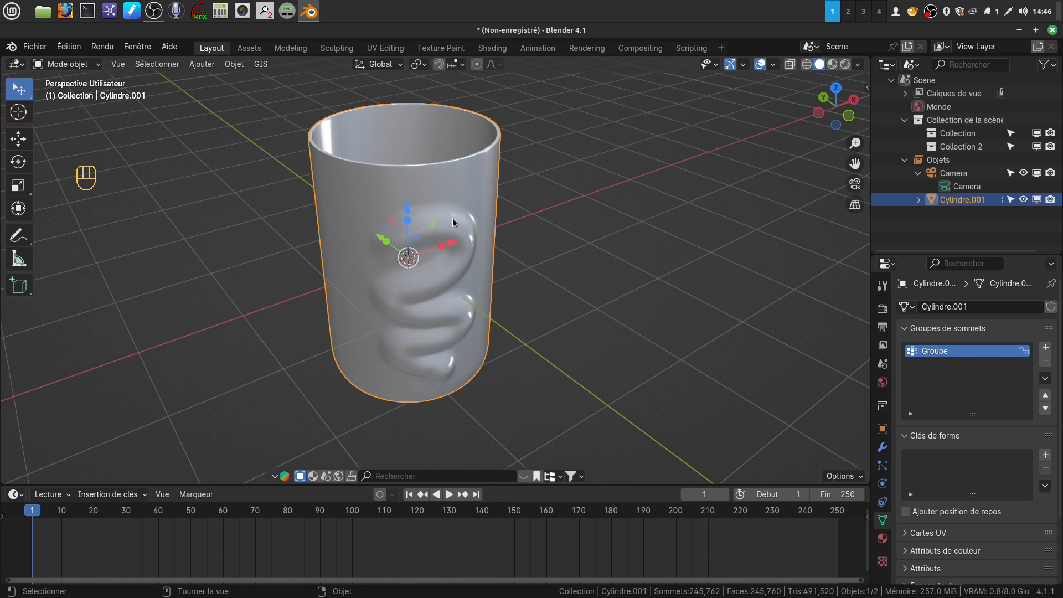
key("x")
left_click(428, 218)
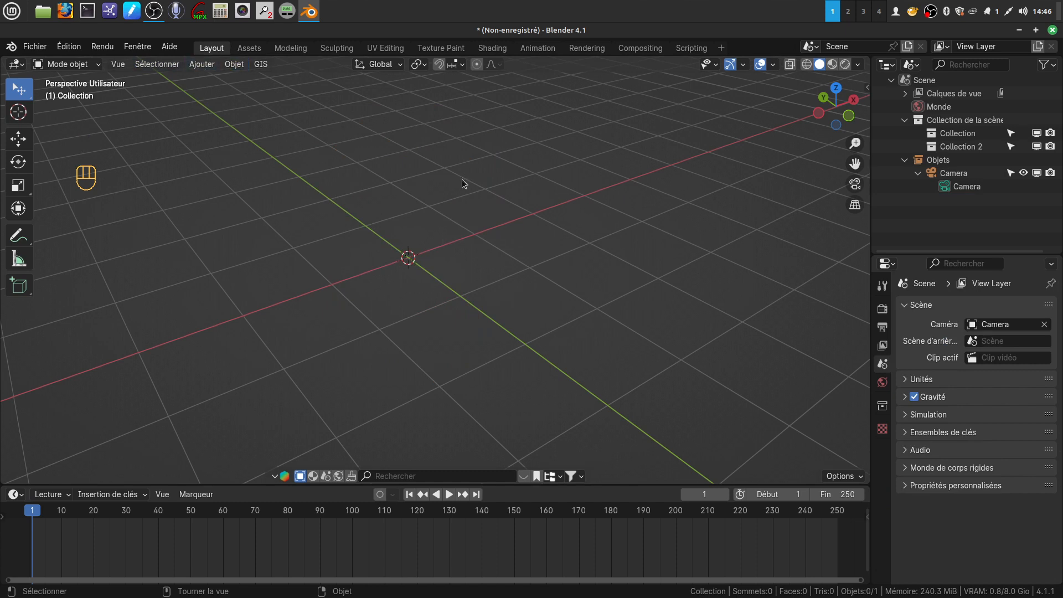
- Add a 2 m cube mesh at the world origin and subdivide all its edges with 8 cuts
left_click(202, 65)
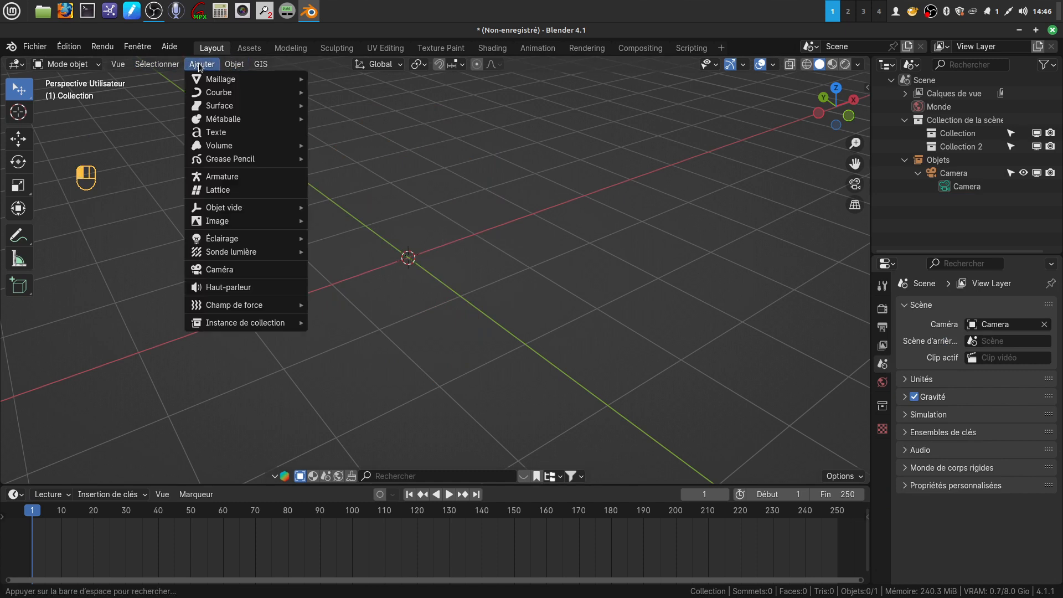
mouse_move(226, 80)
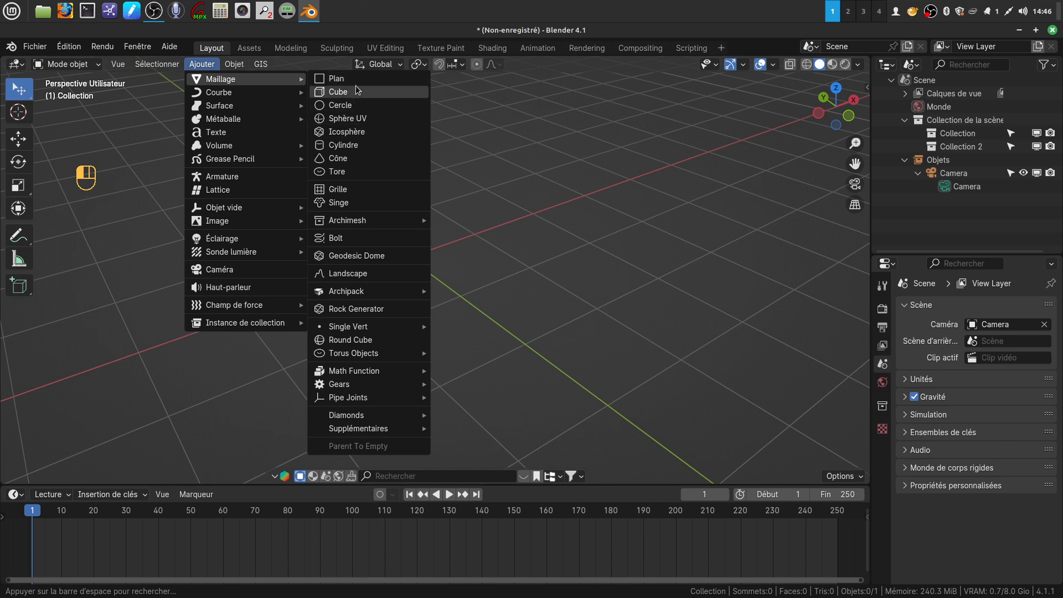
left_click(356, 94)
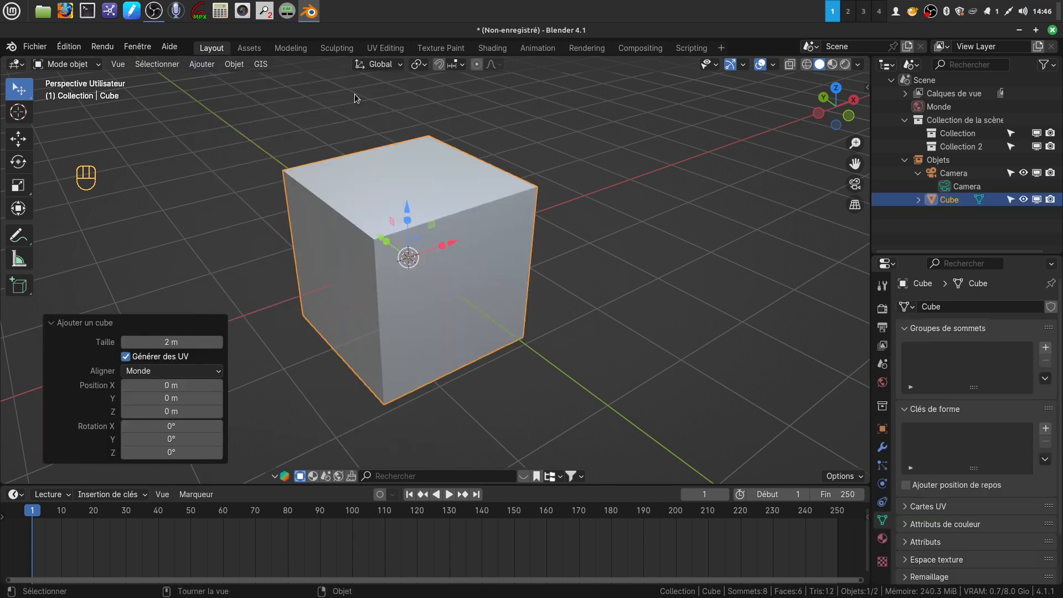
key("Tab")
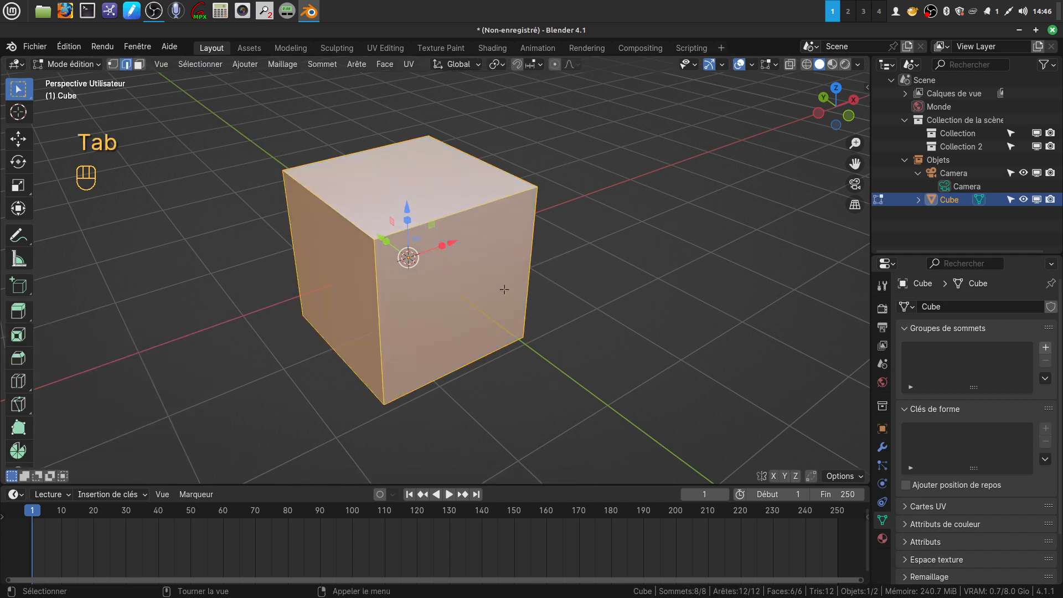
key("ctrl+e")
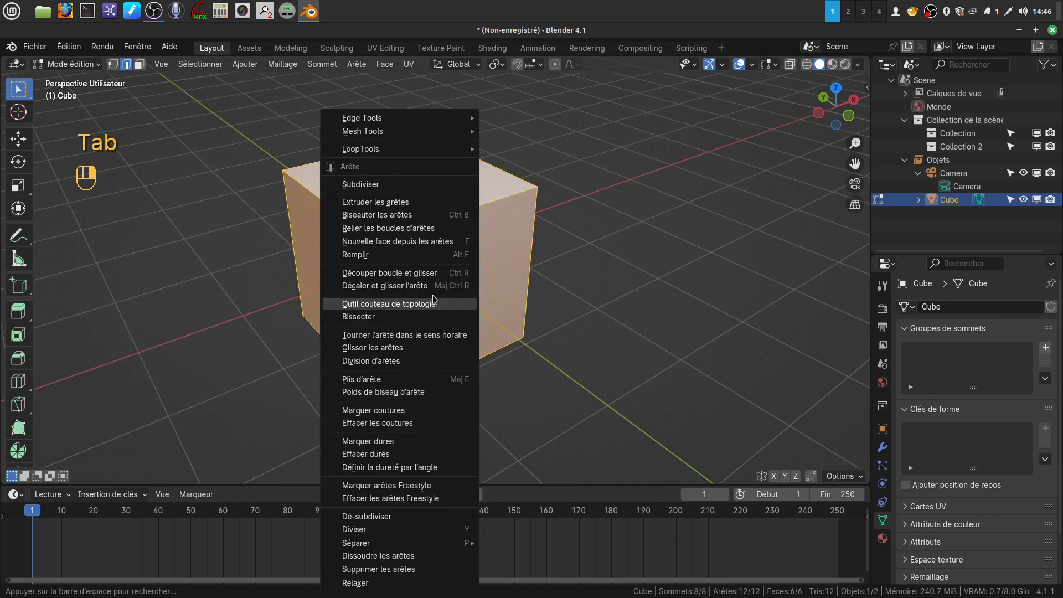
left_click(370, 185)
left_click_drag(171, 366, 223, 366)
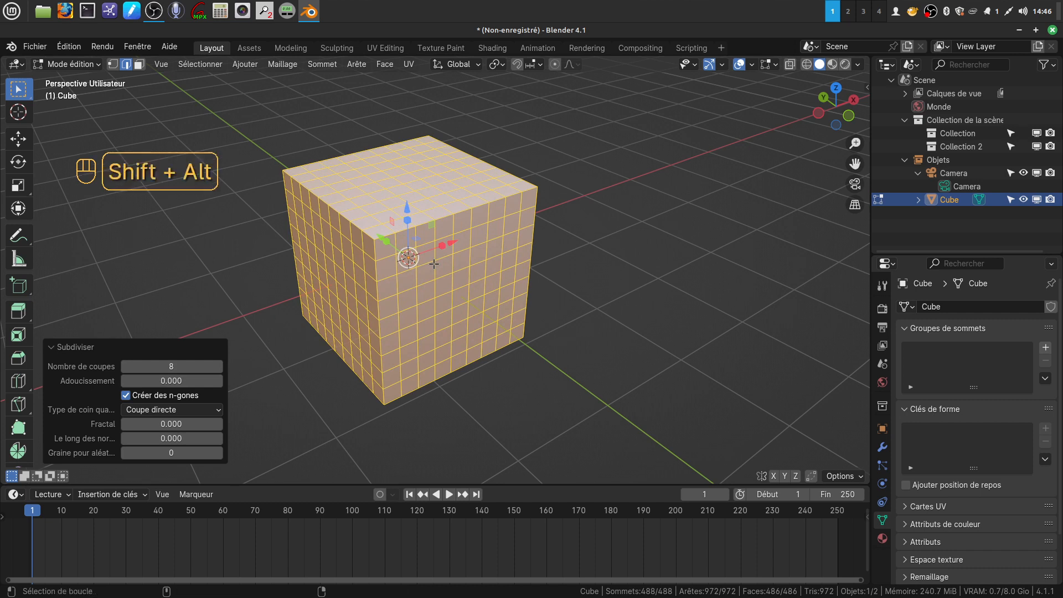
- Round the subdivided cube into a ball using To Sphere with a factor of 1.000
key("shift+alt+s")
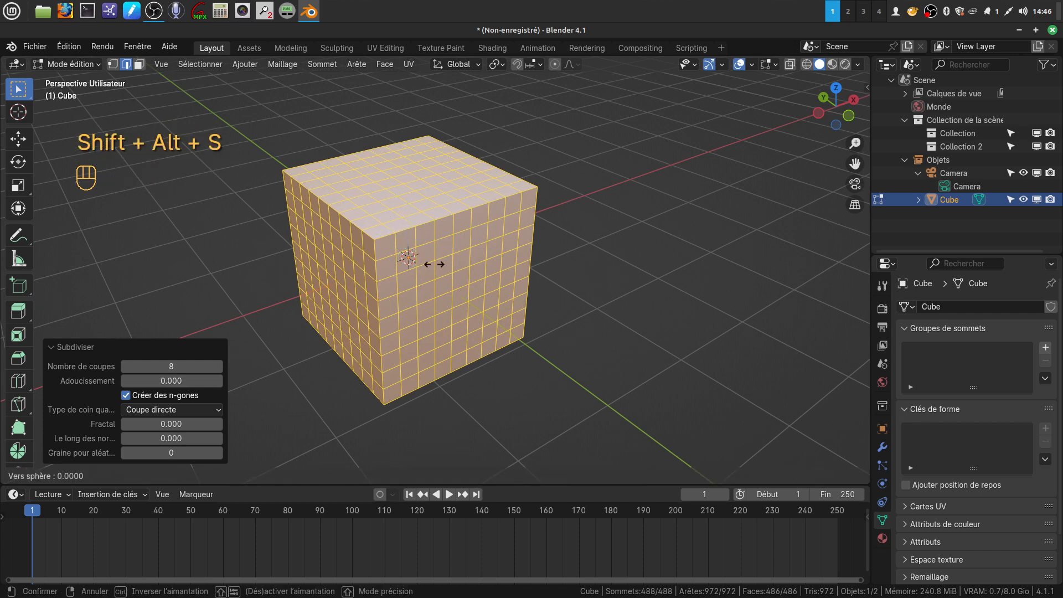
left_click(320, 340)
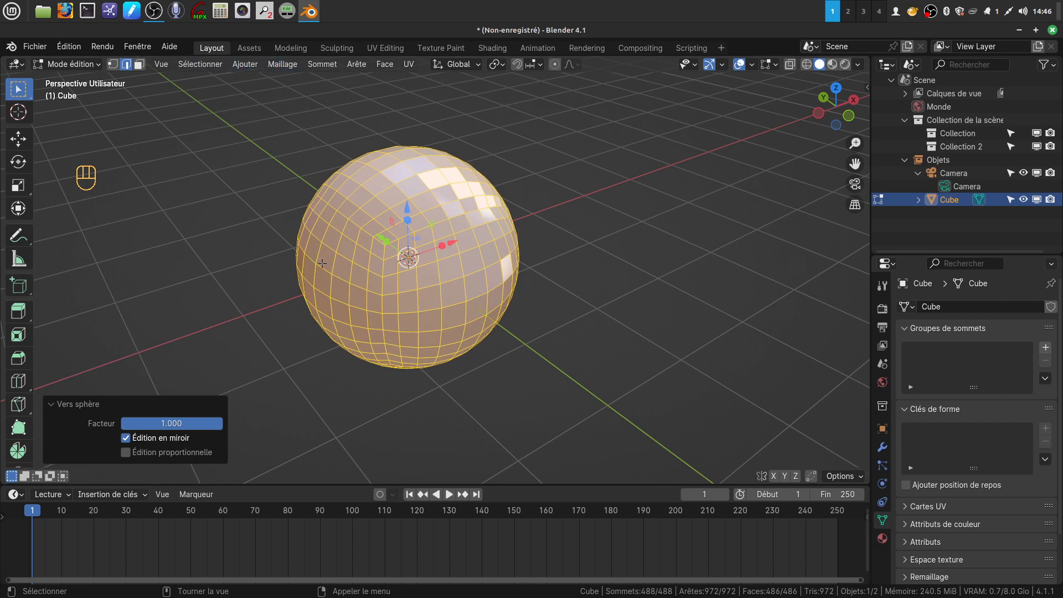
left_click(284, 65)
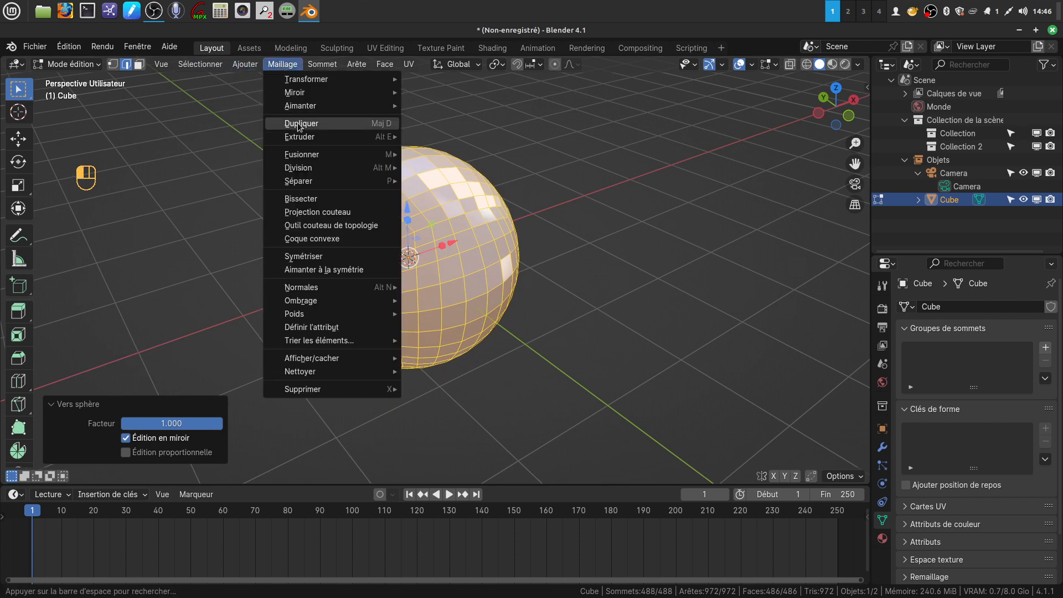
mouse_move(299, 133)
mouse_move(311, 80)
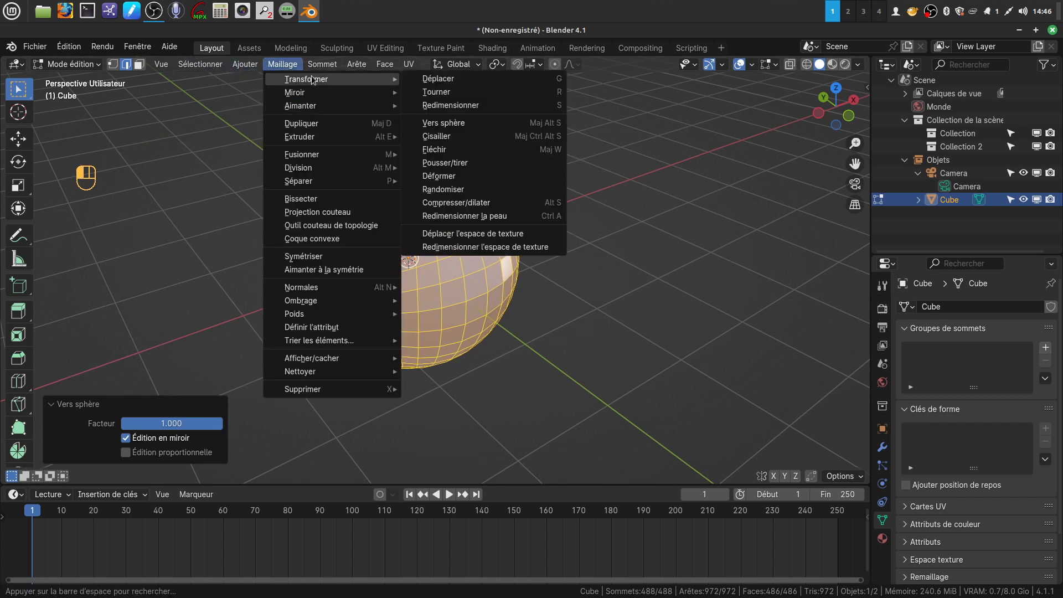
middle_click_drag(466, 314, 443, 265, "shift")
scroll(476, 316, "up", 2)
middle_click_drag(470, 313, 431, 314)
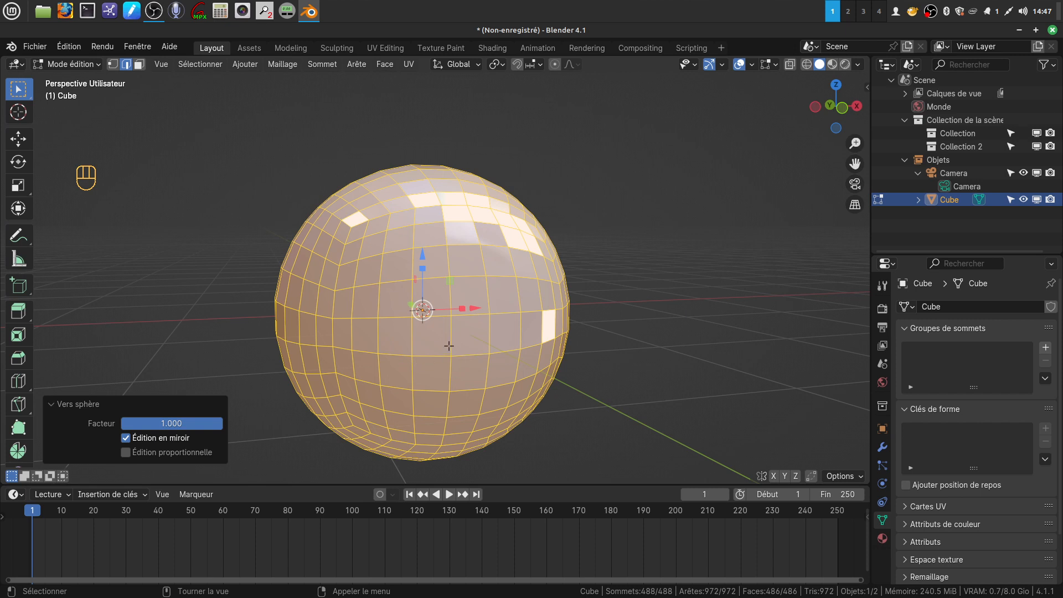
- In Object Mode, add a Subdivision Surface modifier to the ball and set its viewport levels to 3
key("Tab")
right_click(469, 337)
left_click(799, 454)
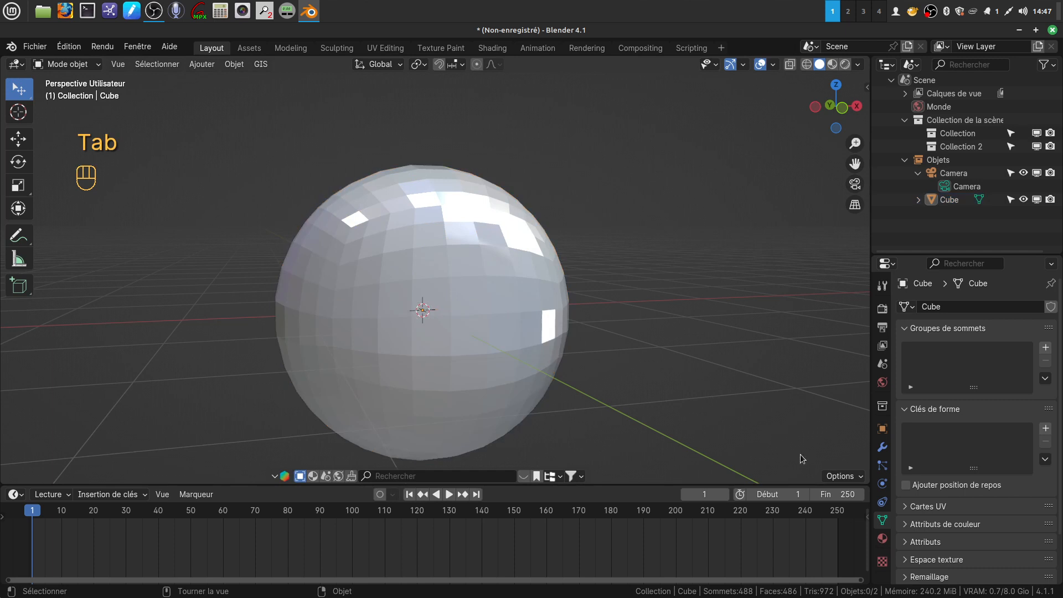
left_click(882, 447)
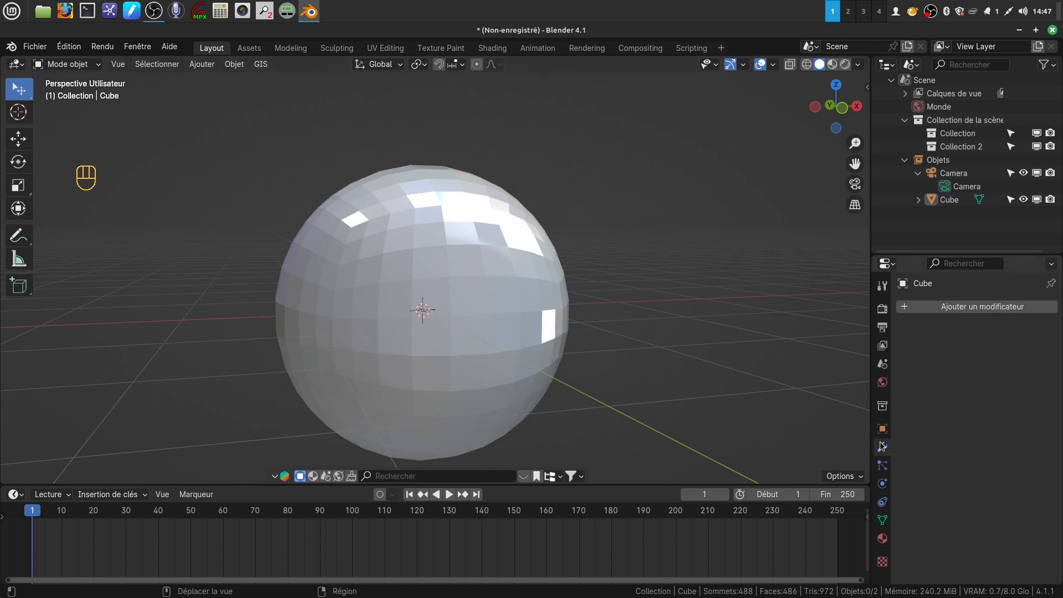
left_click(1008, 308)
mouse_move(1010, 310)
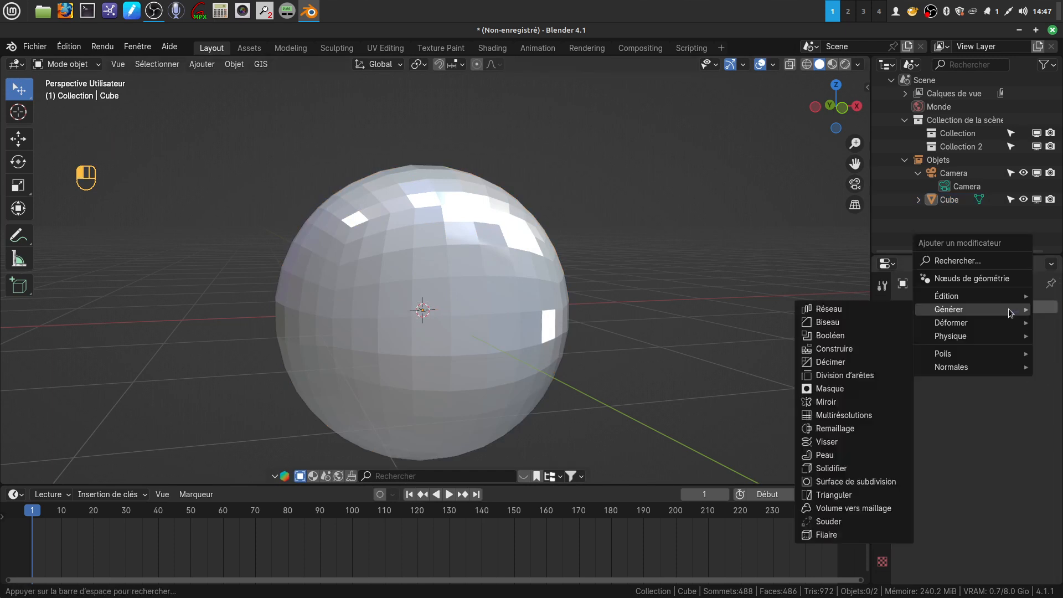
left_click(867, 484)
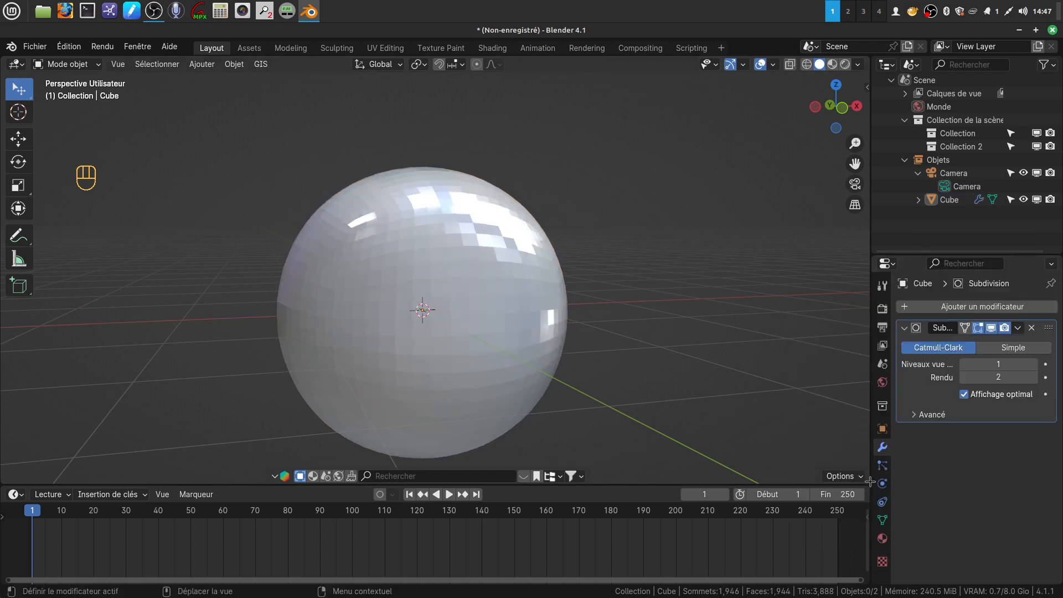
left_click(1033, 364)
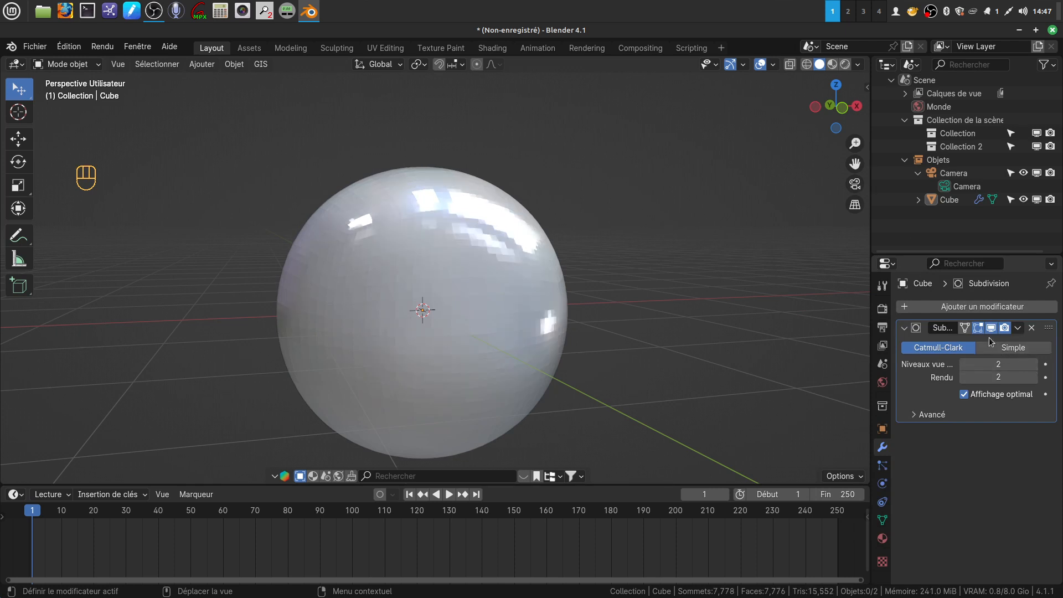
left_click(1033, 364)
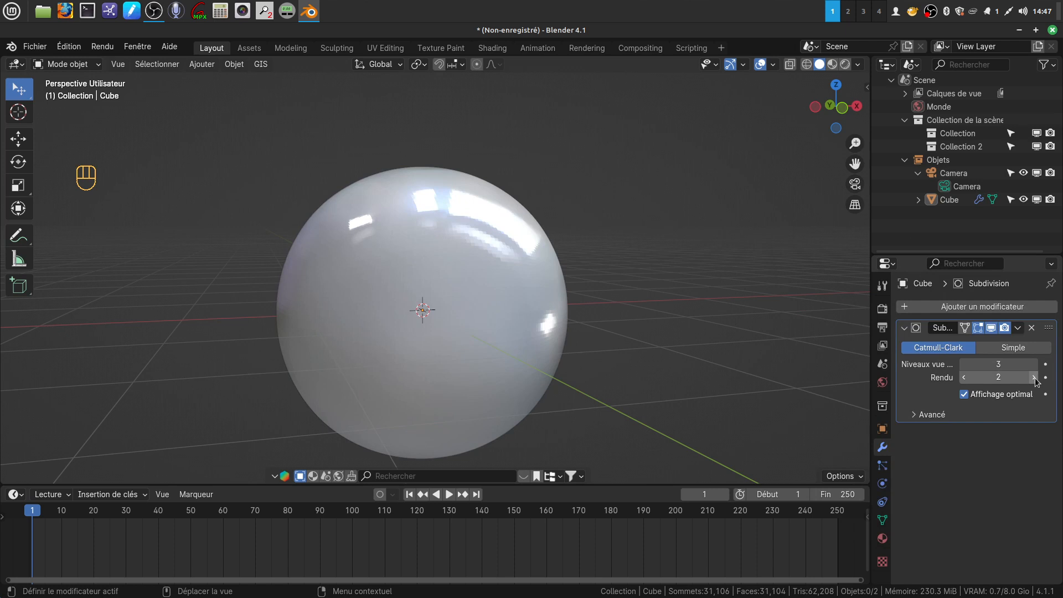
- Apply the Subdivision Surface modifier and bring up the ball's dense mesh in Edit Mode
left_click(1018, 328)
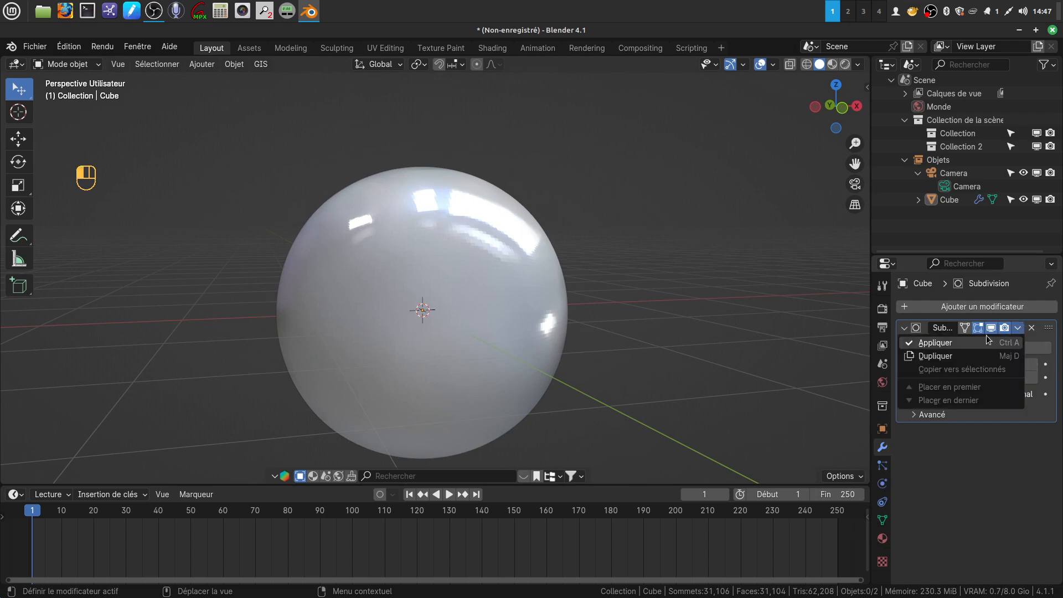
left_click(961, 343)
key("Tab")
key("Tab")
key("Tab")
scroll(531, 334, "up", 5)
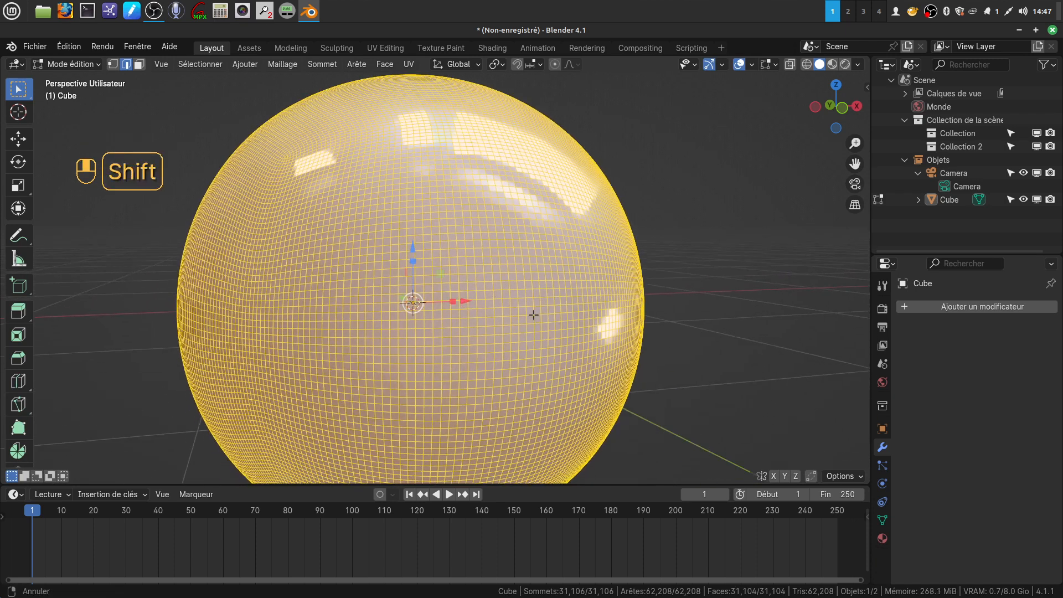
scroll(534, 315, "down", 1, "shift")
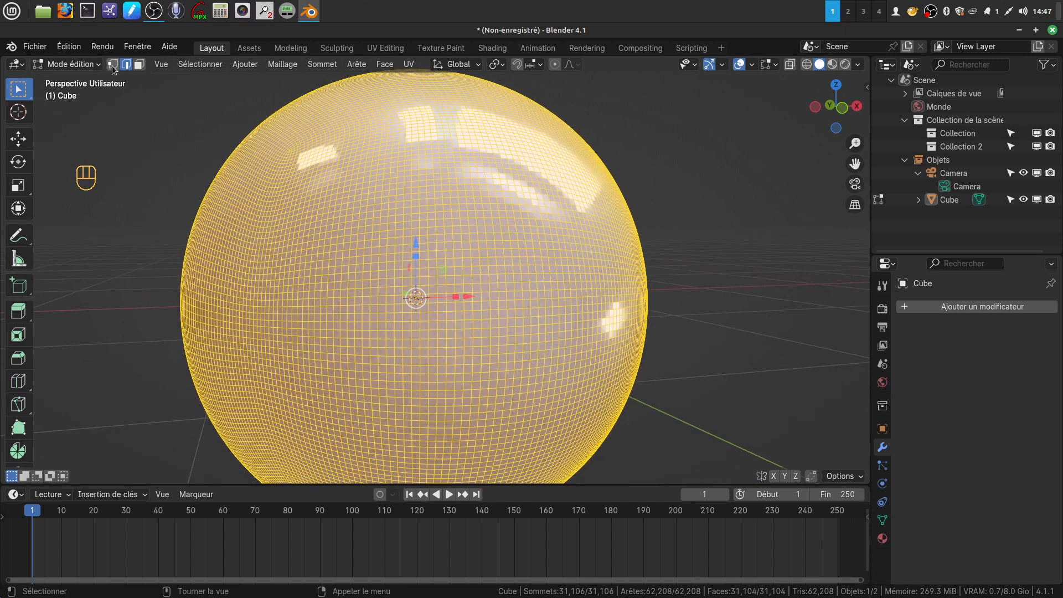
- Clear the selection and mark seams along two horizontal edge loops, one above and one below the ball's middle
key("alt+a")
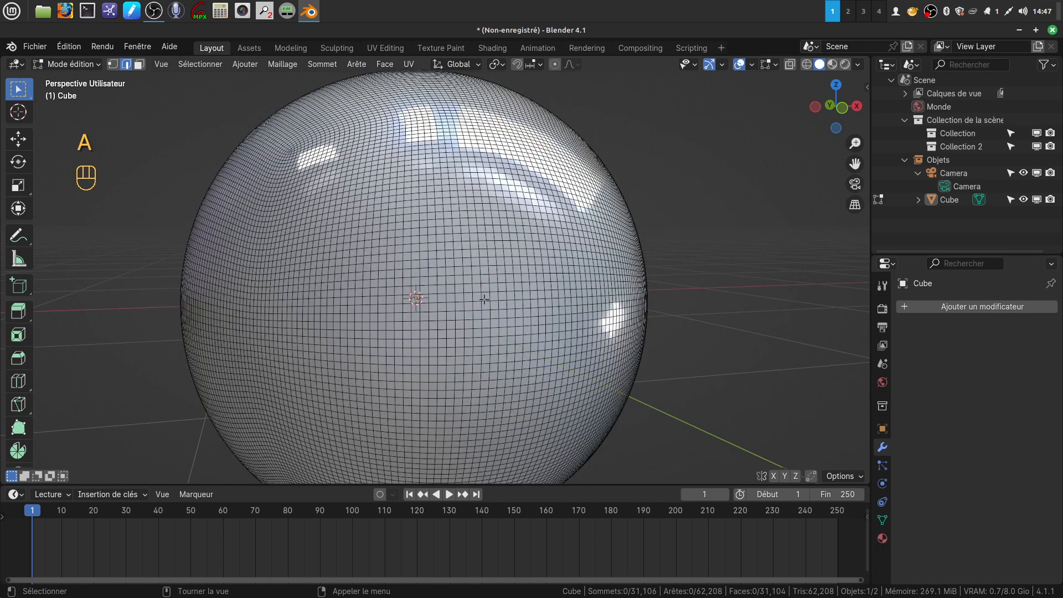
key("KP_1")
scroll(476, 295, "down", 2)
scroll(544, 322, "up", 2)
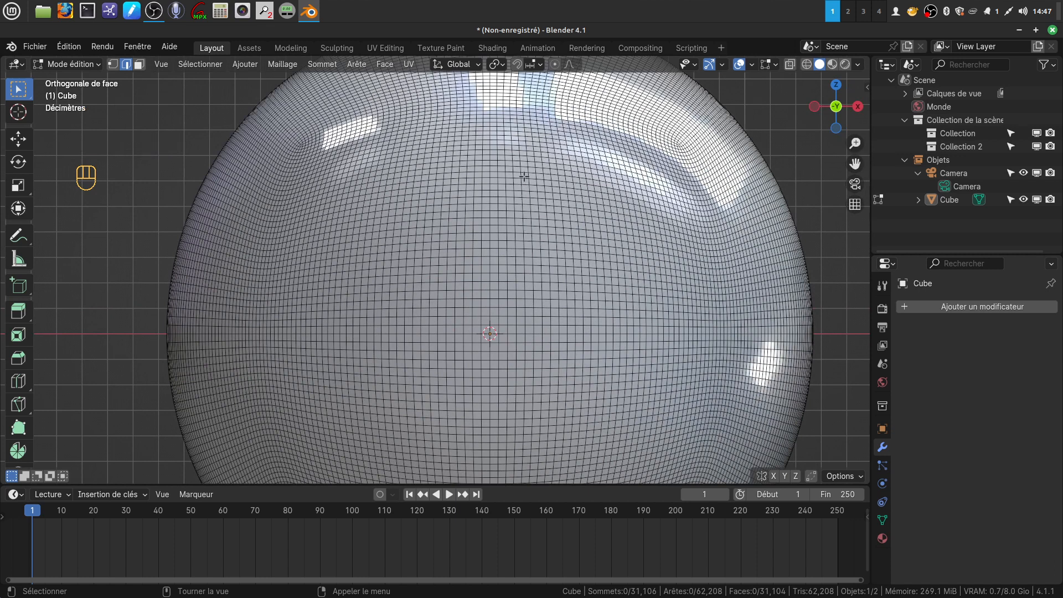
key("alt")
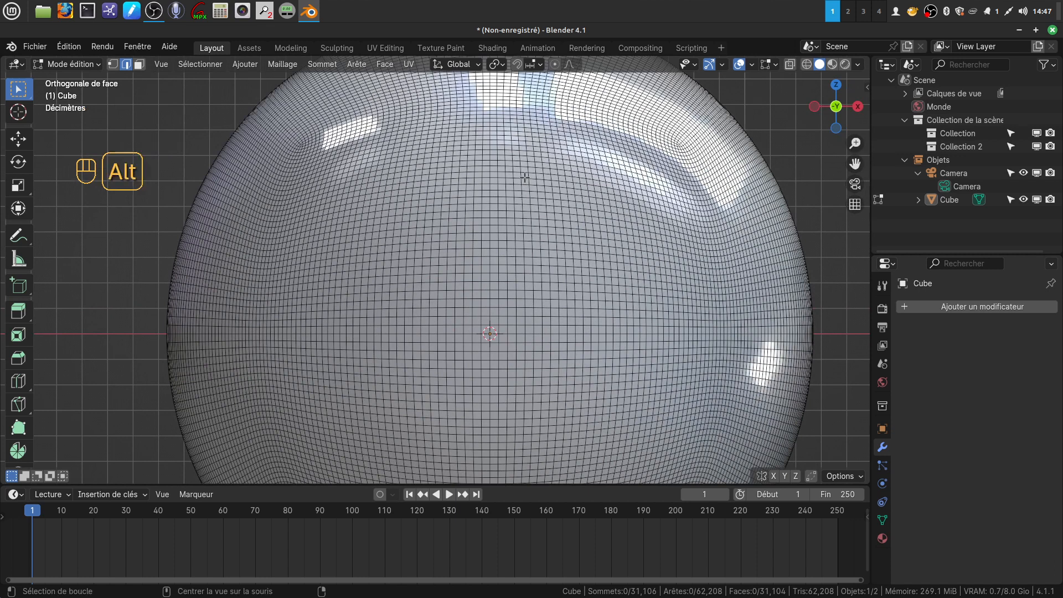
left_click(525, 178, "alt")
scroll(547, 359, "down", 3)
key("shift")
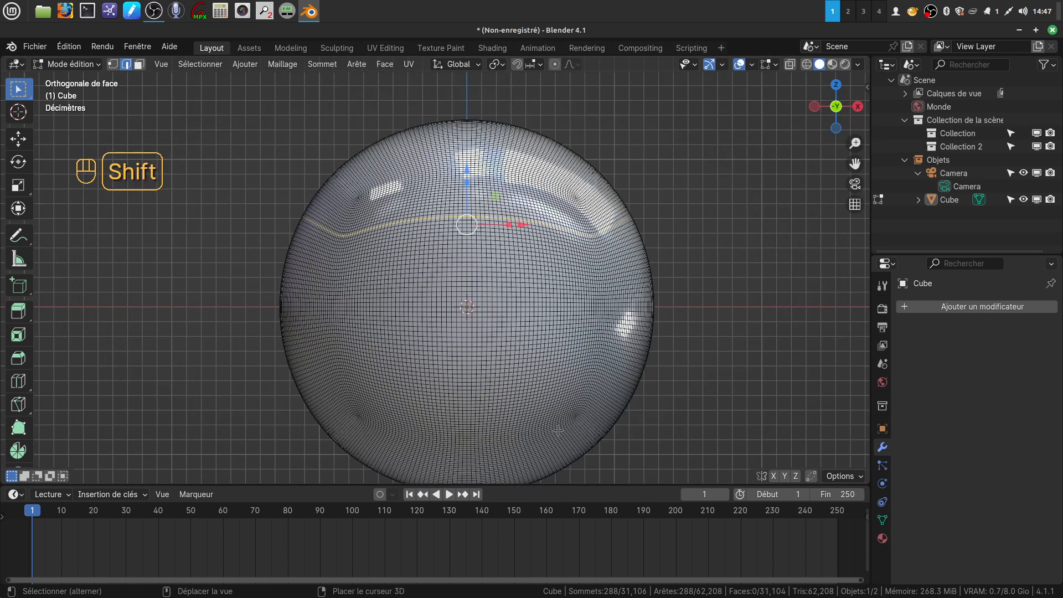
key("alt")
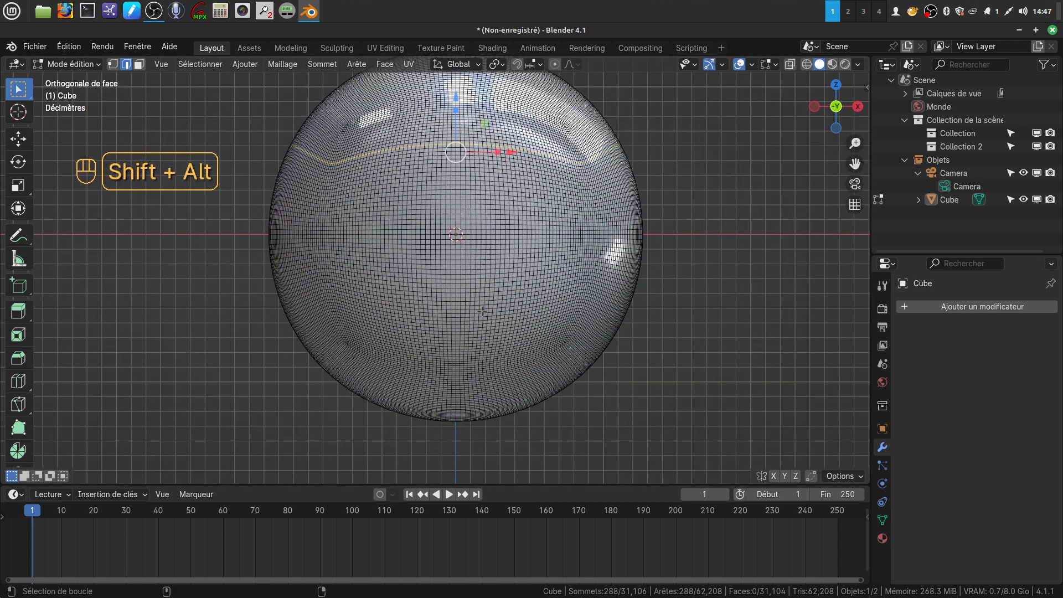
left_click(480, 312, "alt+shift")
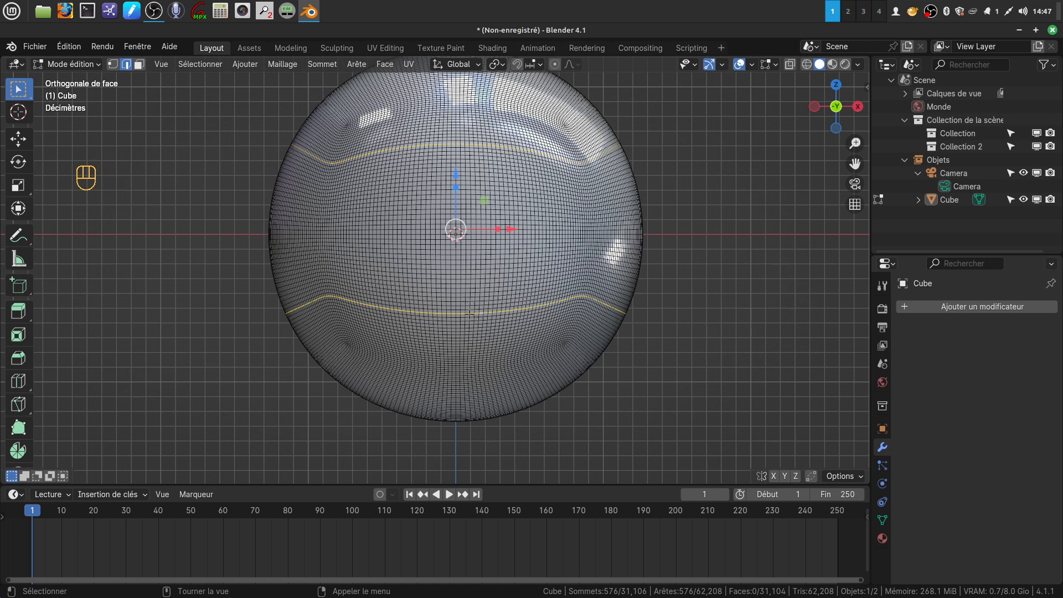
right_click(706, 210)
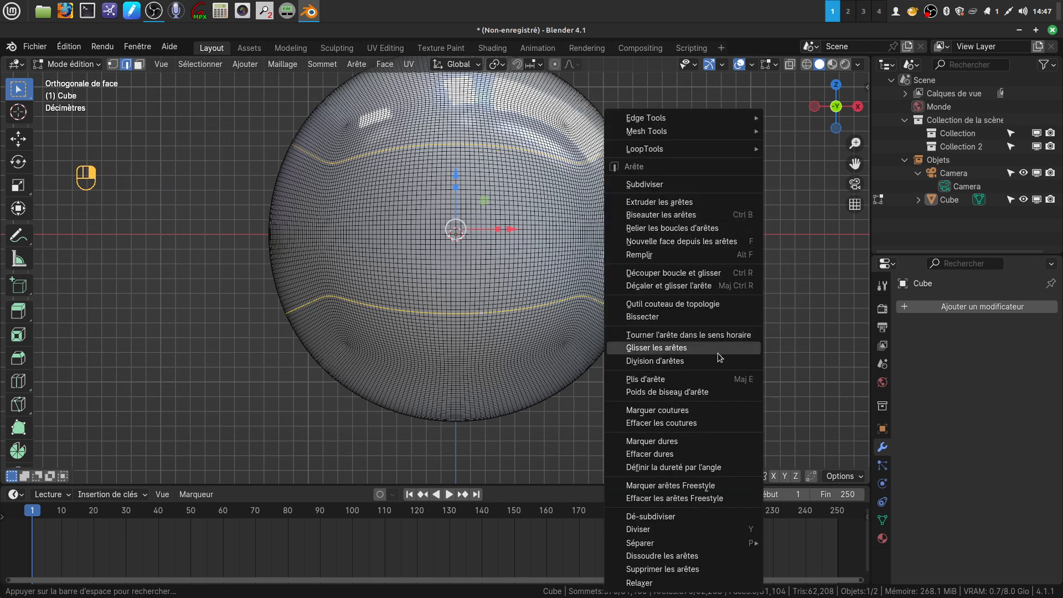
left_click(692, 414)
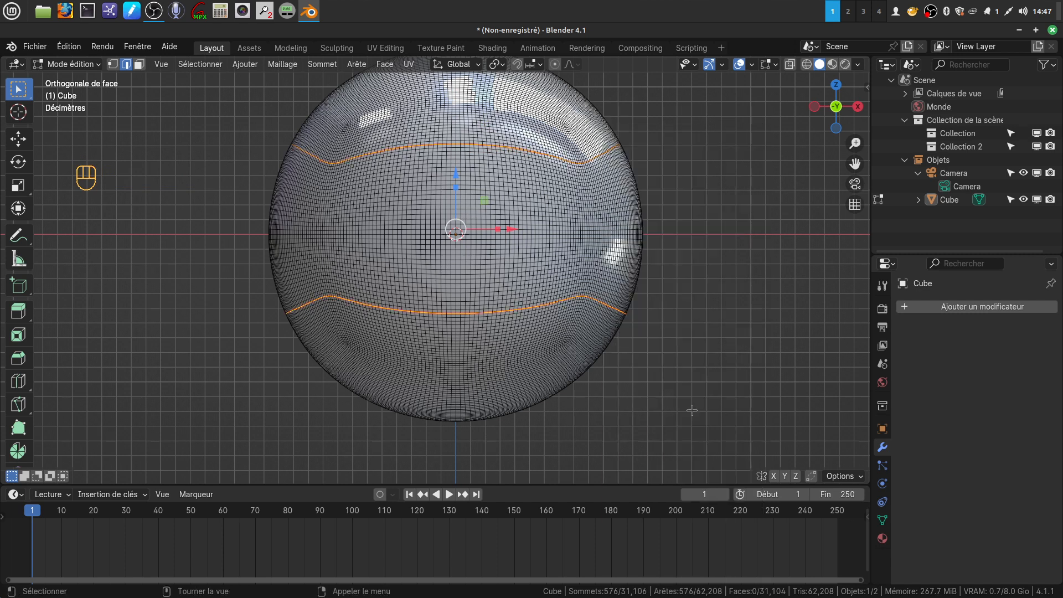
- In face select mode, select all linked faces of the ball's middle band, delimited by seams
left_click(139, 64)
left_click(520, 238)
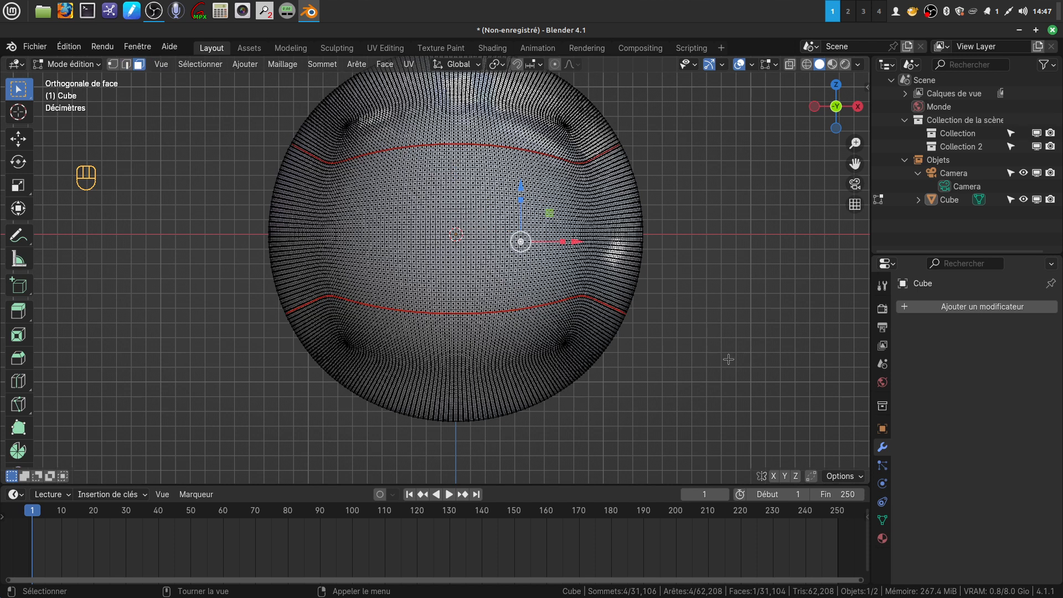
key("ctrl+l")
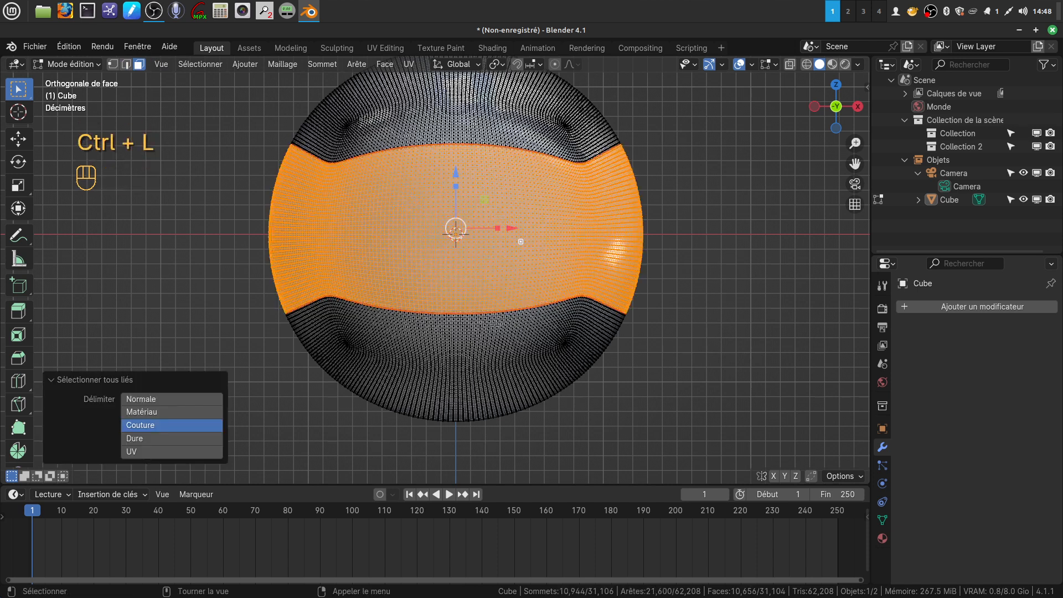
middle_click_drag(598, 244, 581, 263)
left_click(639, 267)
- Select one face on each of the ball's upper and lower caps and extend to all linked faces, delimited by seams
left_click(464, 148)
middle_click_drag(489, 471, 484, 434)
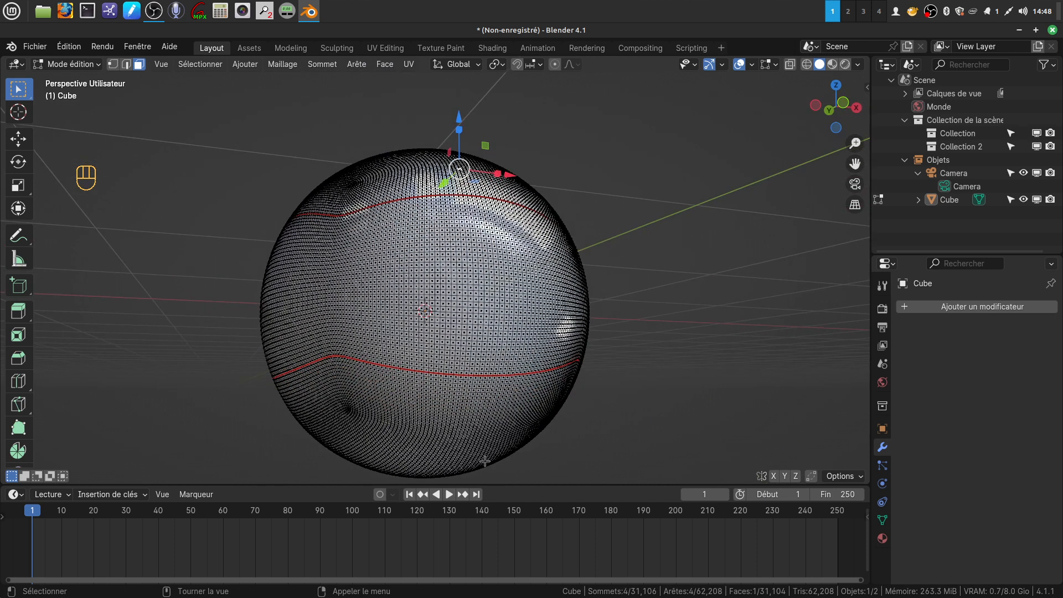
left_click(457, 440, "shift")
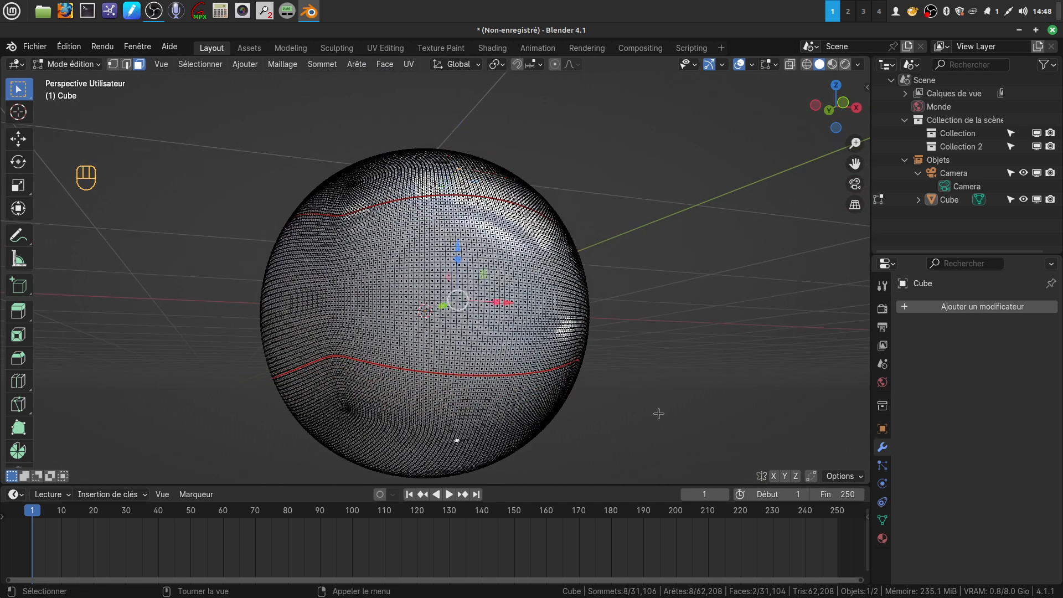
key("ctrl+l")
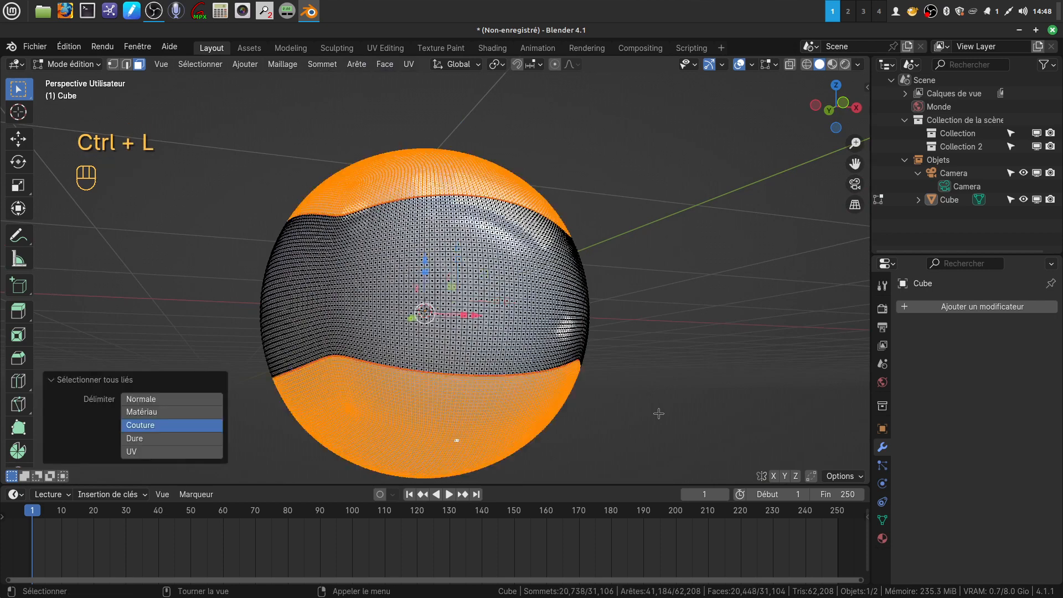
- Create a vertex group on the ball and assign the selected upper and lower caps to it with weight 1.000
middle_click_drag(586, 266, 443, 360)
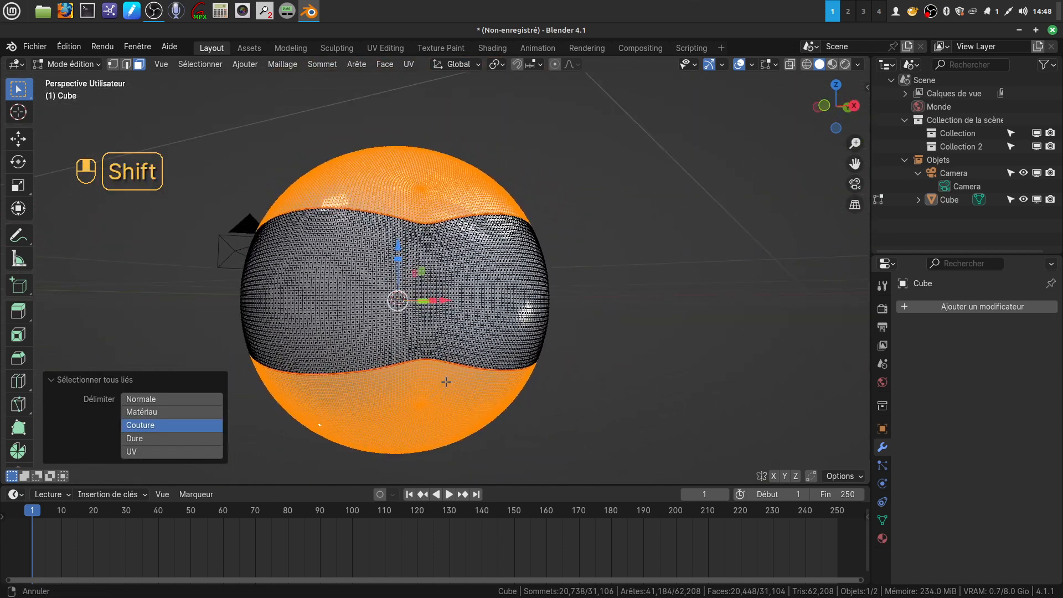
scroll(518, 317, "up", 2)
middle_click_drag(518, 317, 554, 303, "shift")
middle_click_drag(529, 264, 556, 269)
scroll(437, 266, "down", 1)
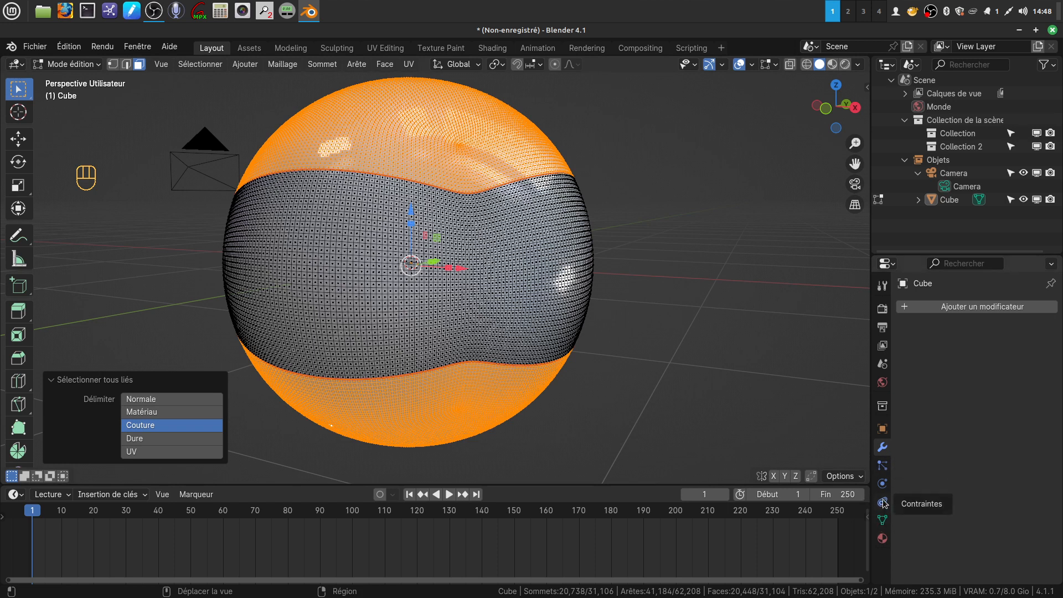
left_click(882, 519)
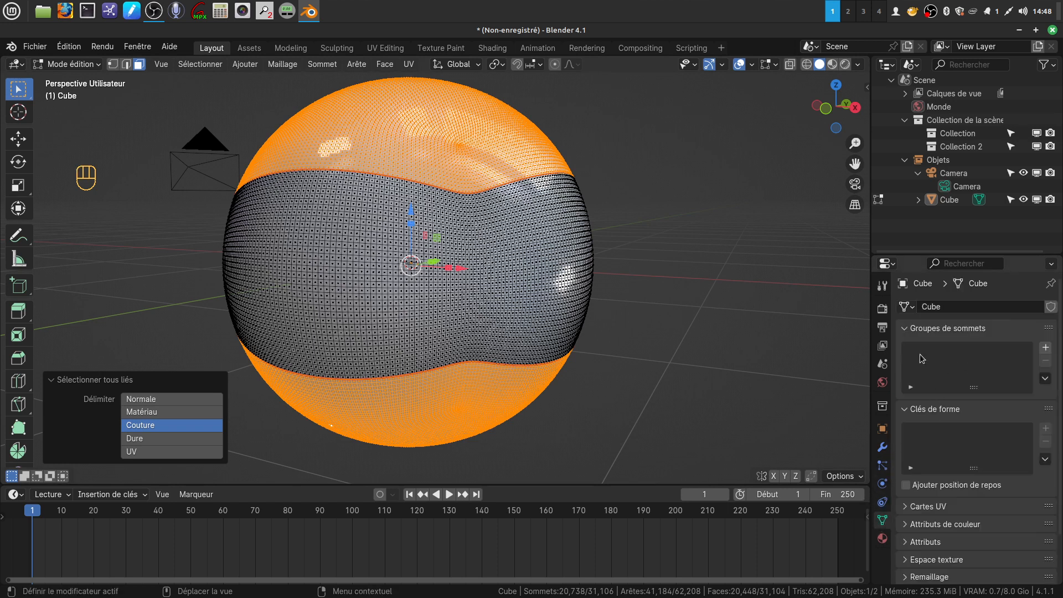
left_click(1045, 348)
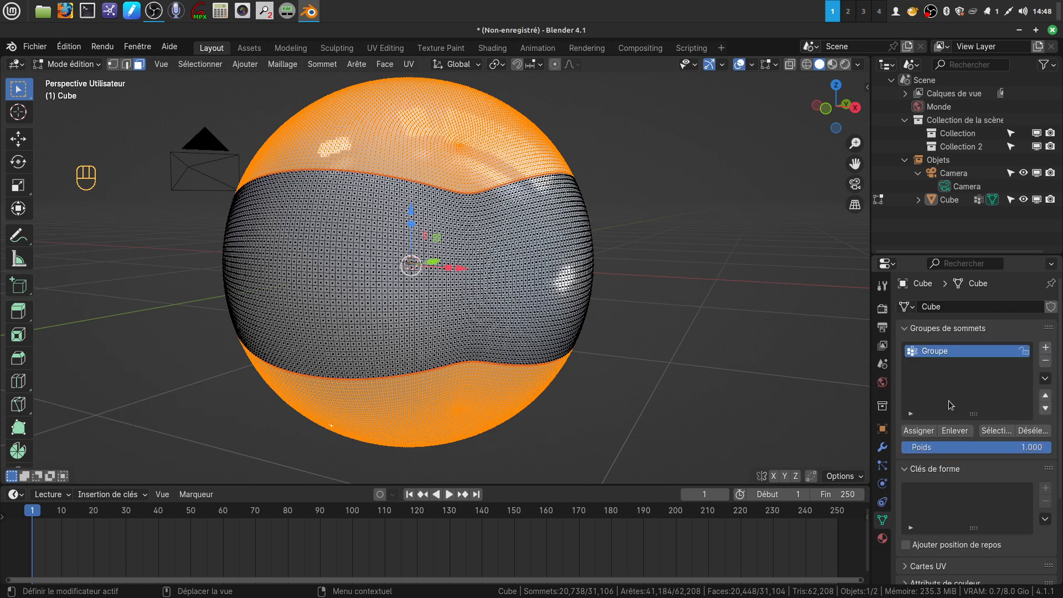
left_click(919, 430)
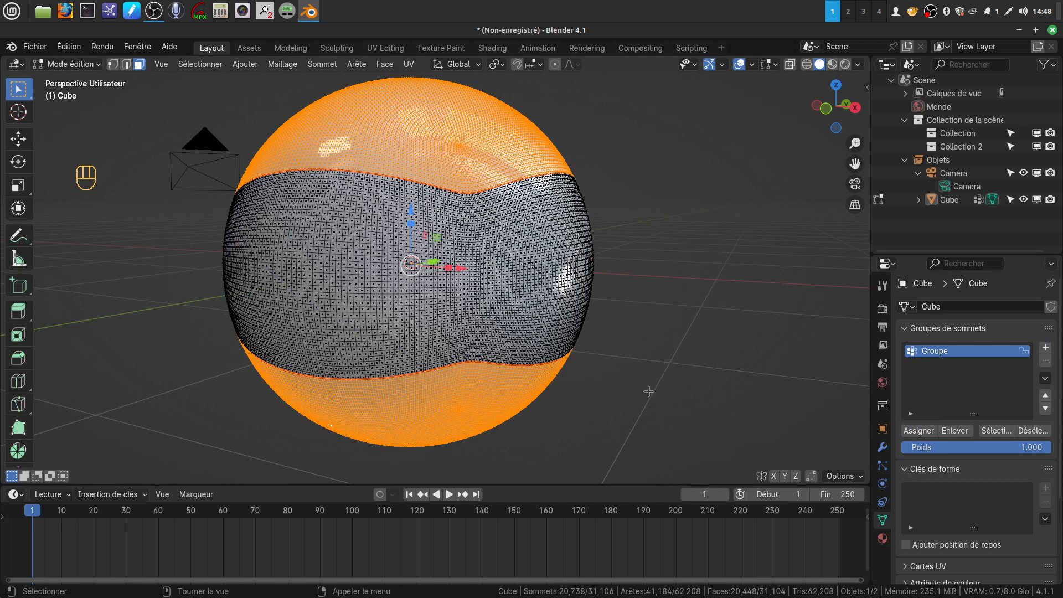
- Select the whole ball in edge select mode and clear all its seams
key("a")
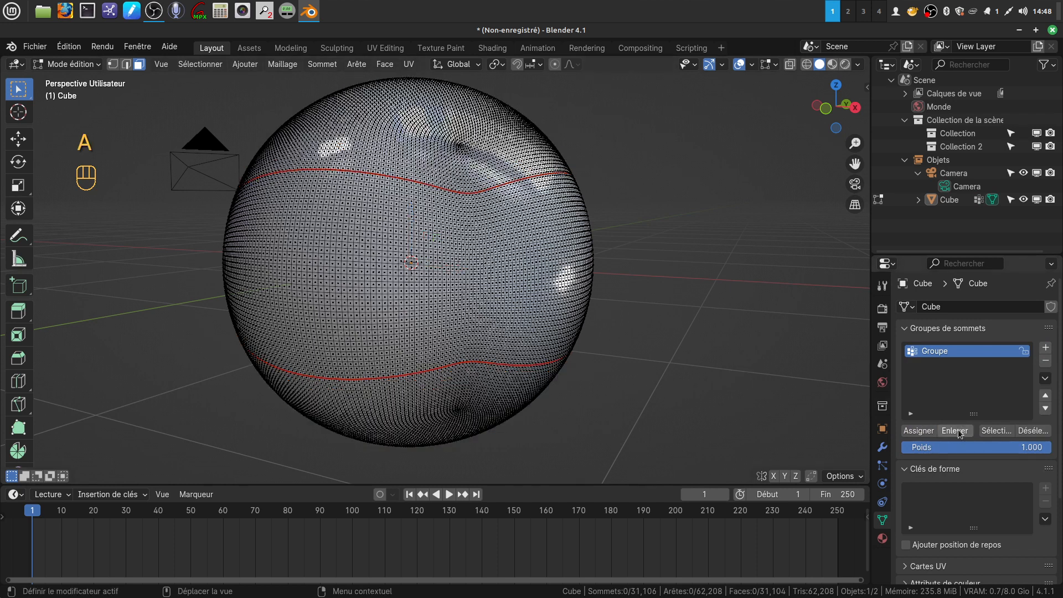
key("a")
key("a")
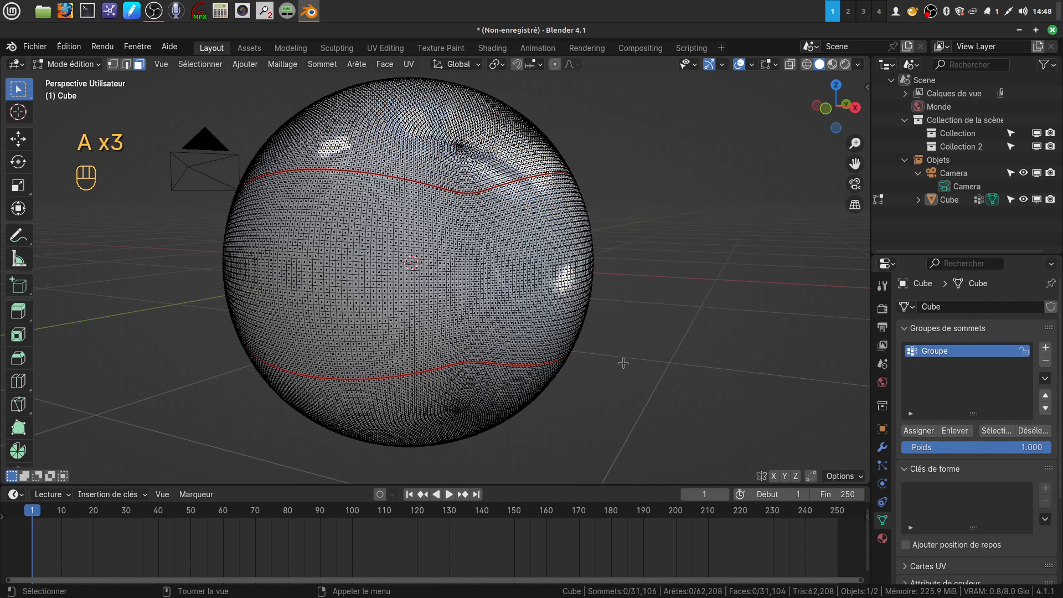
key("a")
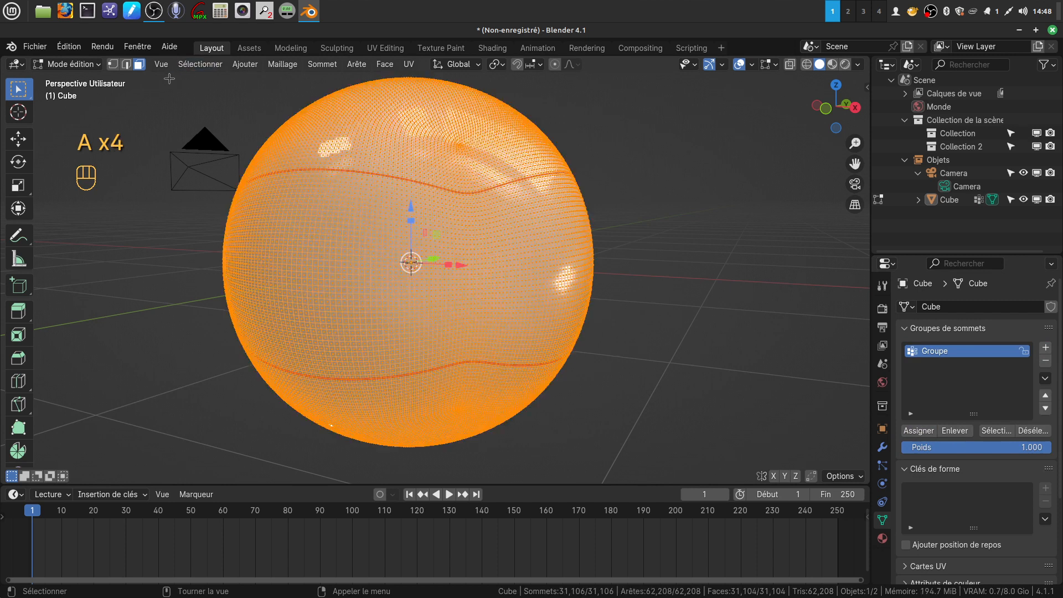
key("2")
key("ctrl+e")
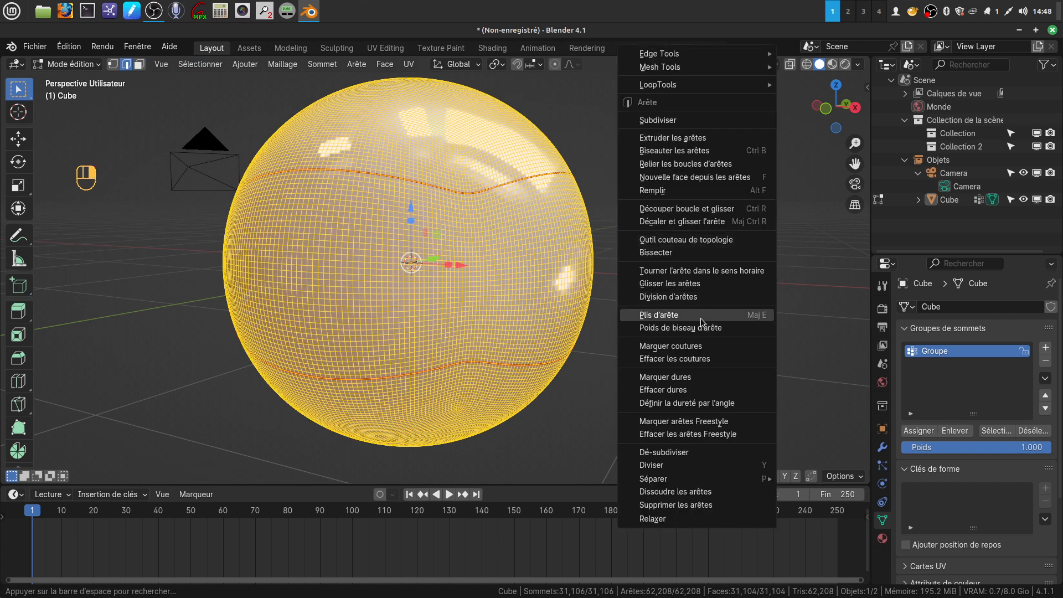
left_click(712, 360)
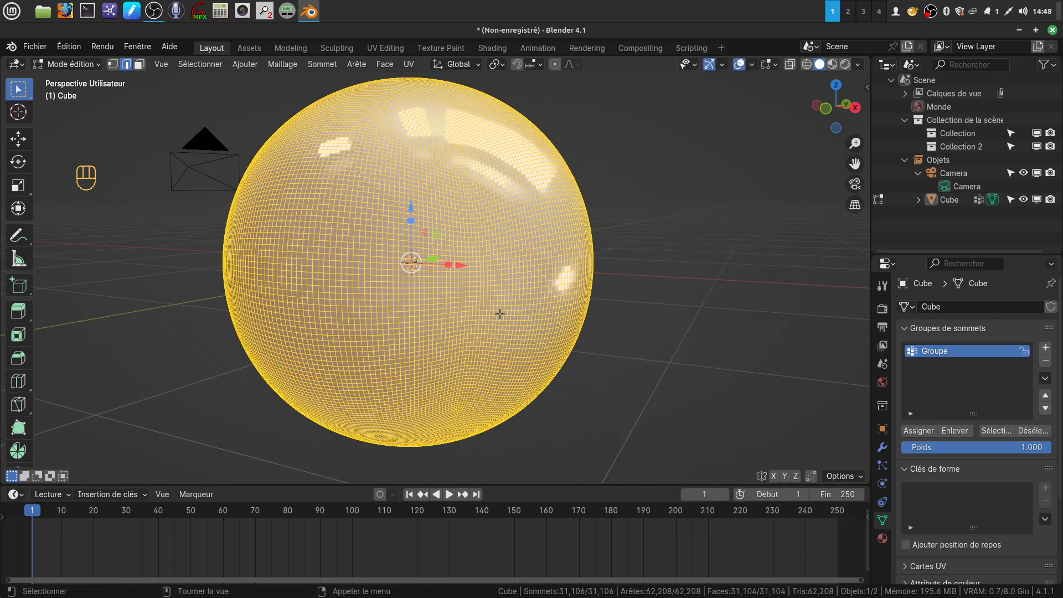
- Deselect everything, reselect both caps from the vertex group, and switch to face select mode
key("alt+a")
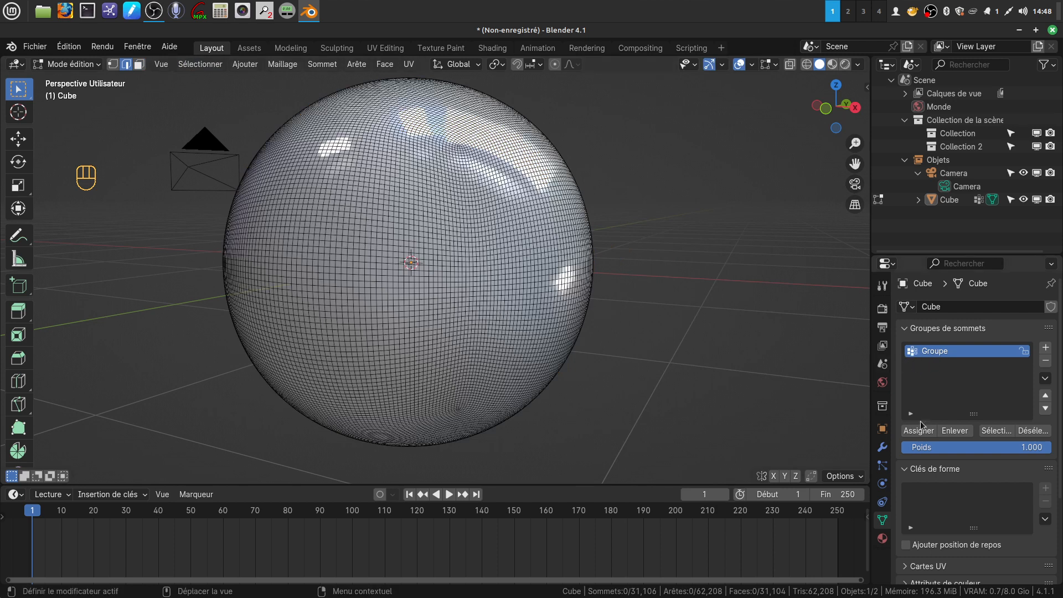
left_click(999, 434)
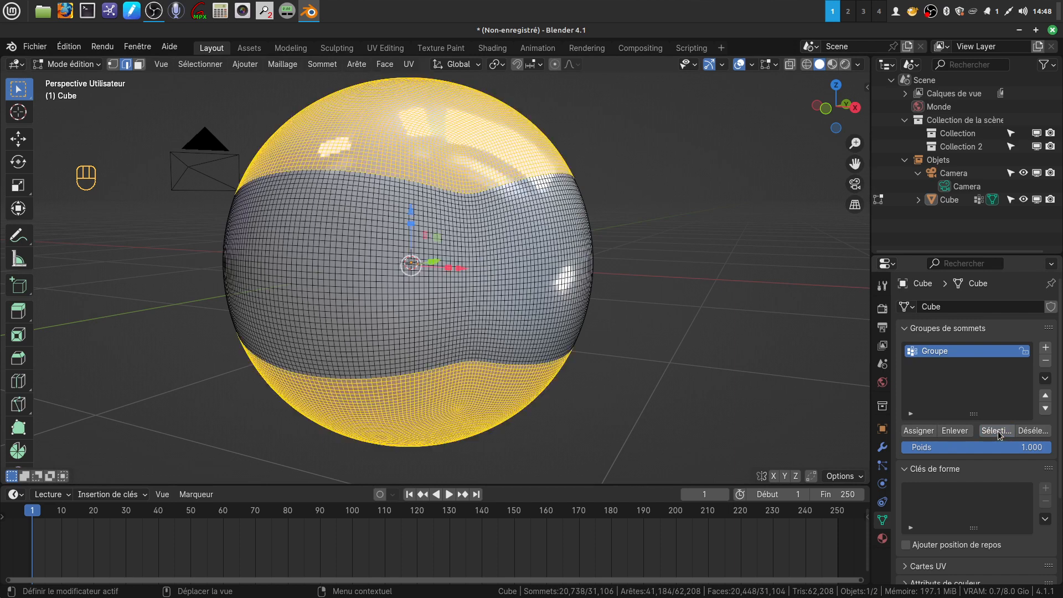
mouse_move(576, 308)
middle_mouse_down()
mouse_move(600, 277)
mouse_move(658, 324)
mouse_move(579, 317)
middle_mouse_up()
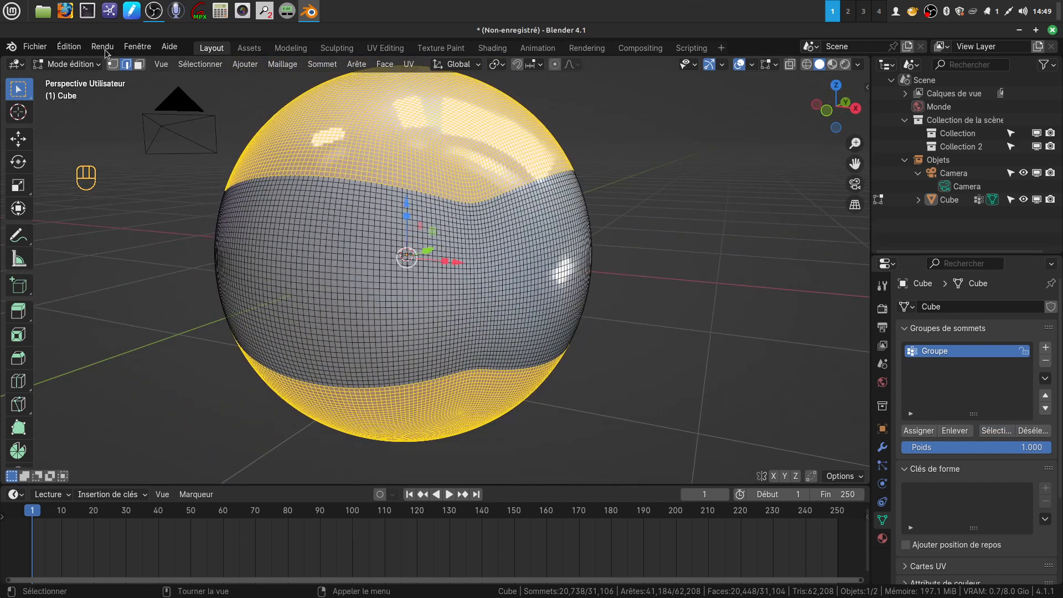
left_click(139, 65)
- Examine the selected caps and the unselected middle band of the ball from several angles
middle_click_drag(506, 253, 527, 262)
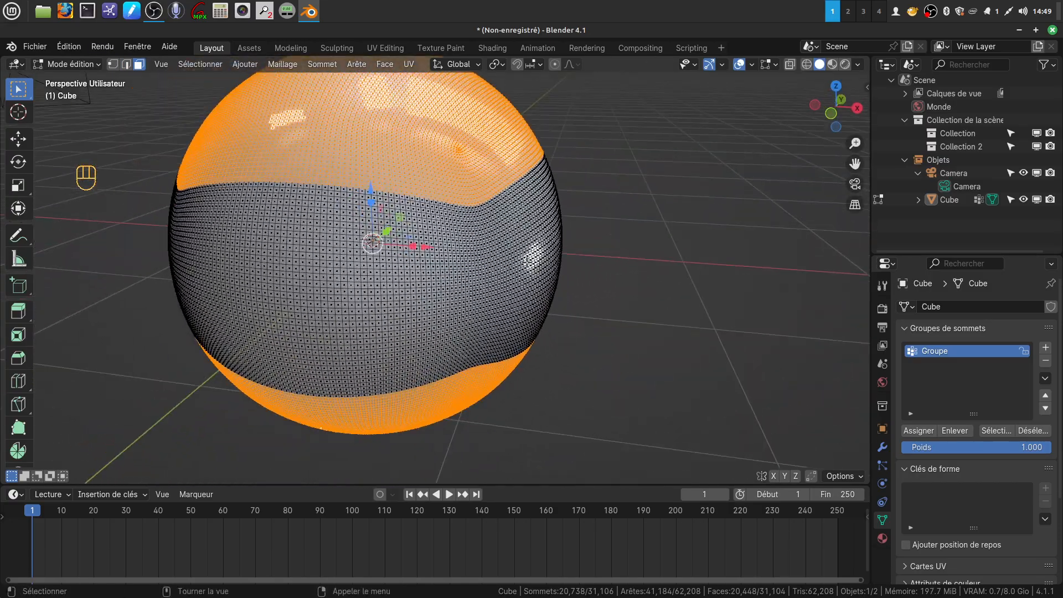
middle_click_drag(447, 197, 453, 226, "shift")
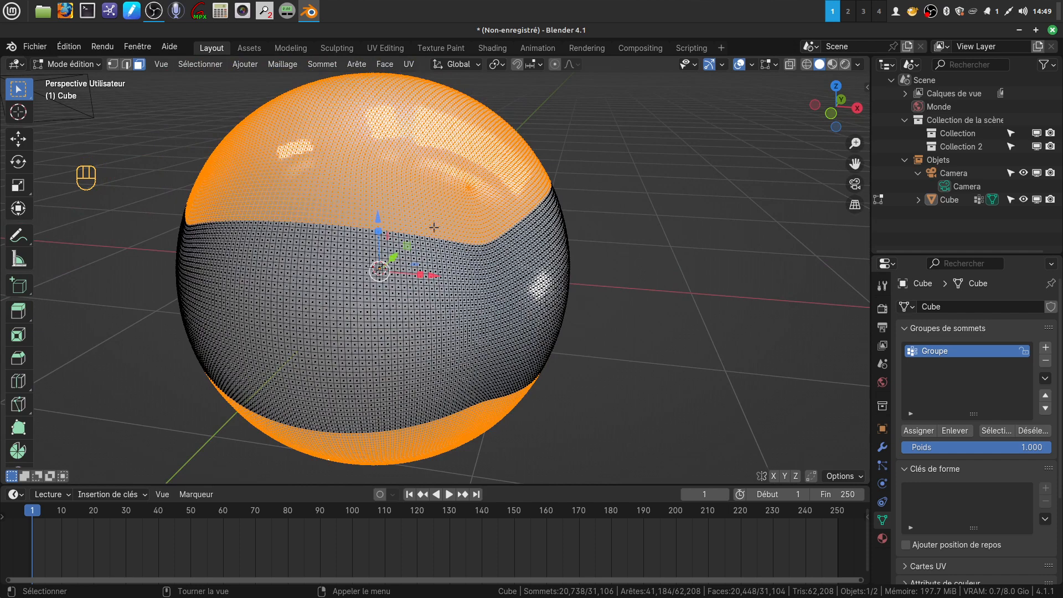
scroll(496, 389, "up", 2)
scroll(494, 369, "down", 3)
mouse_move(490, 357)
middle_mouse_down()
mouse_move(475, 336)
mouse_move(477, 317)
mouse_move(490, 341)
middle_mouse_up()
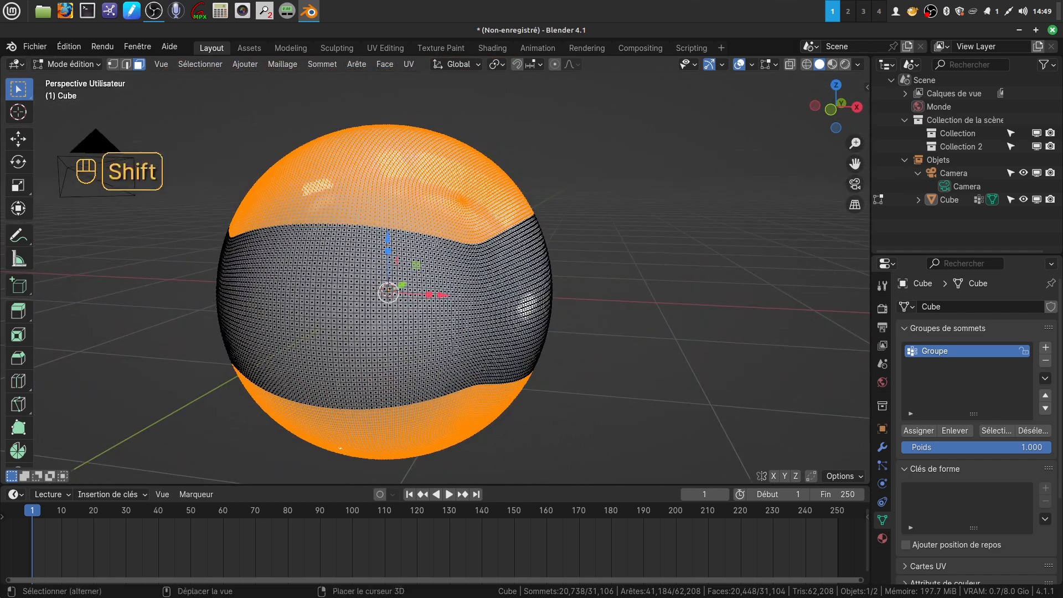
middle_click_drag(297, 154, 329, 134, "shift")
mouse_move(534, 283)
middle_mouse_down()
mouse_move(628, 273)
mouse_move(543, 295)
mouse_move(546, 277)
middle_mouse_up()
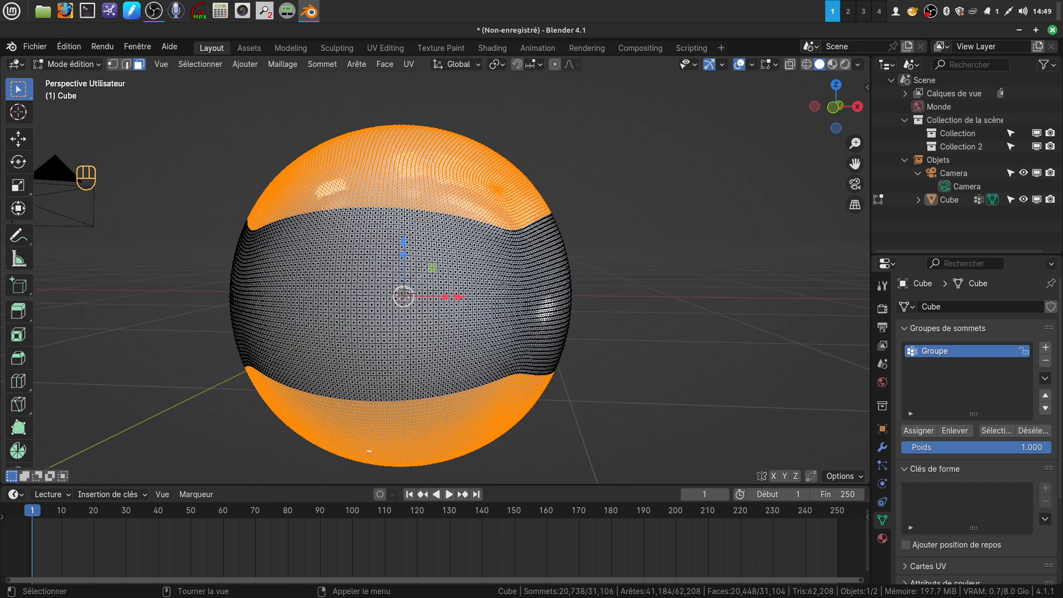
middle_click_drag(512, 287, 538, 306)
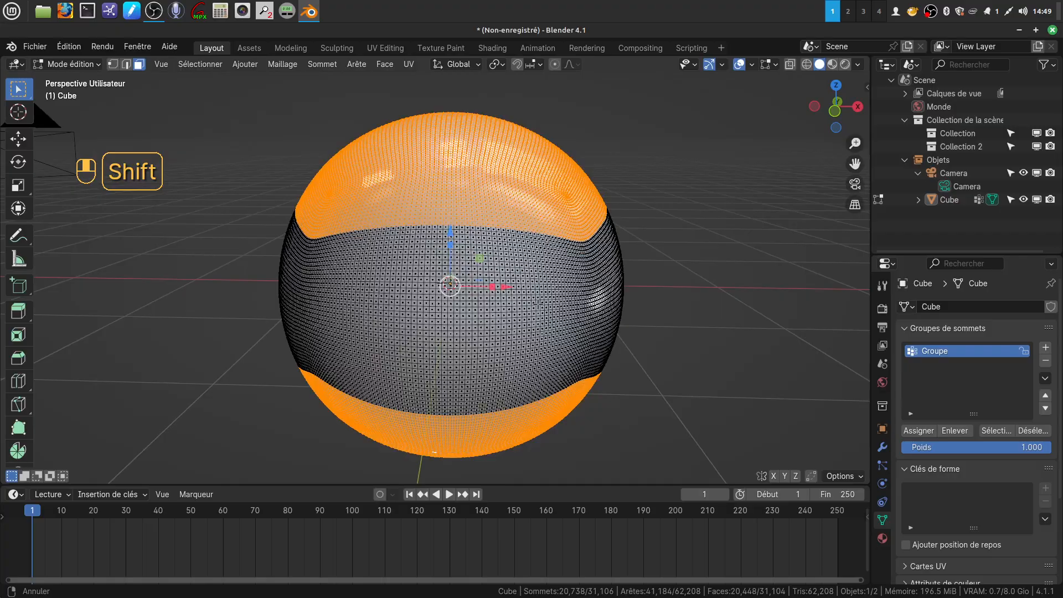
middle_click_drag(472, 296, 527, 291)
middle_click_drag(471, 280, 609, 260, "shift")
middle_click_drag(528, 267, 588, 238)
middle_click_drag(545, 250, 521, 262)
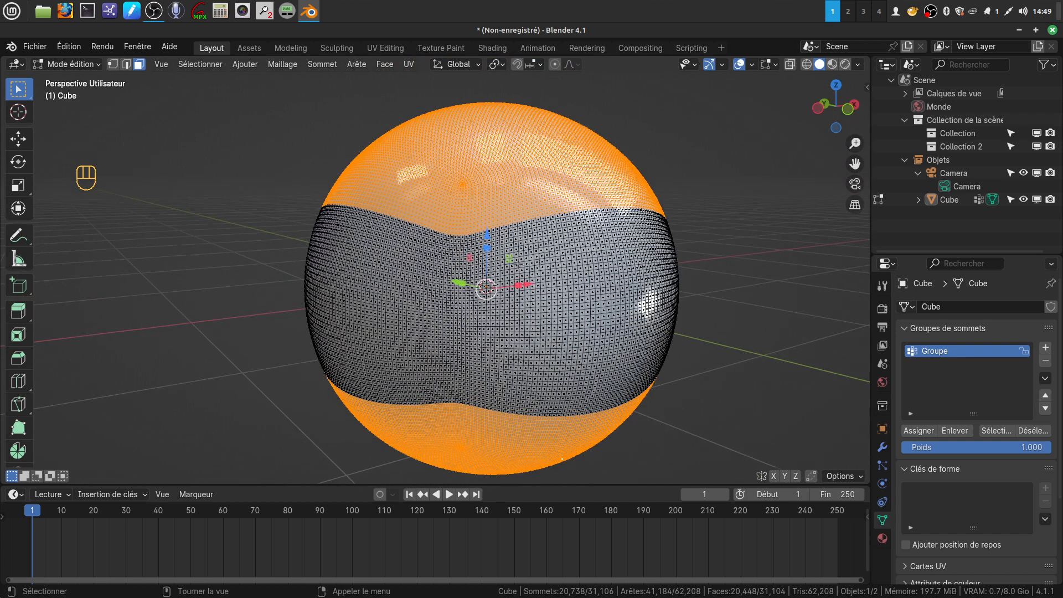
scroll(520, 259, "down", 2)
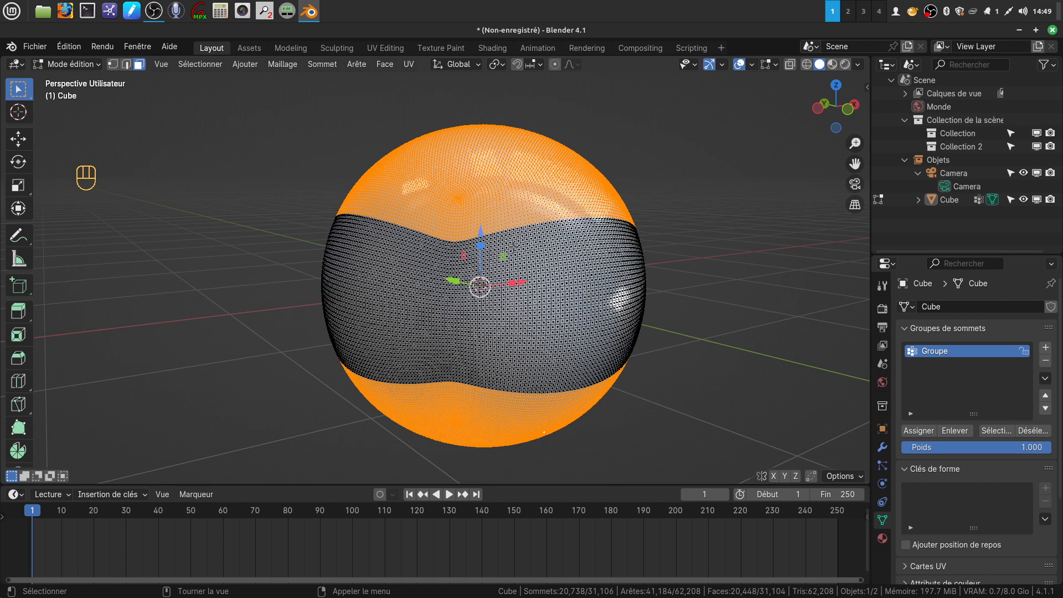
mouse_move(541, 272)
middle_mouse_down()
mouse_move(523, 293)
mouse_move(542, 276)
mouse_move(533, 273)
mouse_move(544, 287)
middle_mouse_up()
scroll(547, 316, "up", 1)
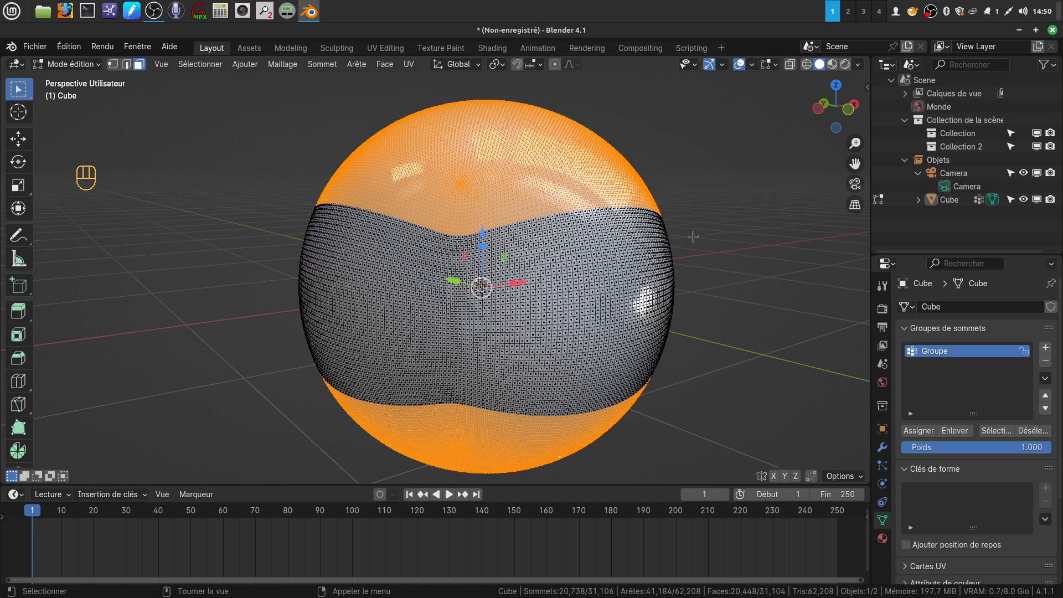
- Close the current scene without saving and open the blender 2019 folder on the desktop
left_click(1052, 30)
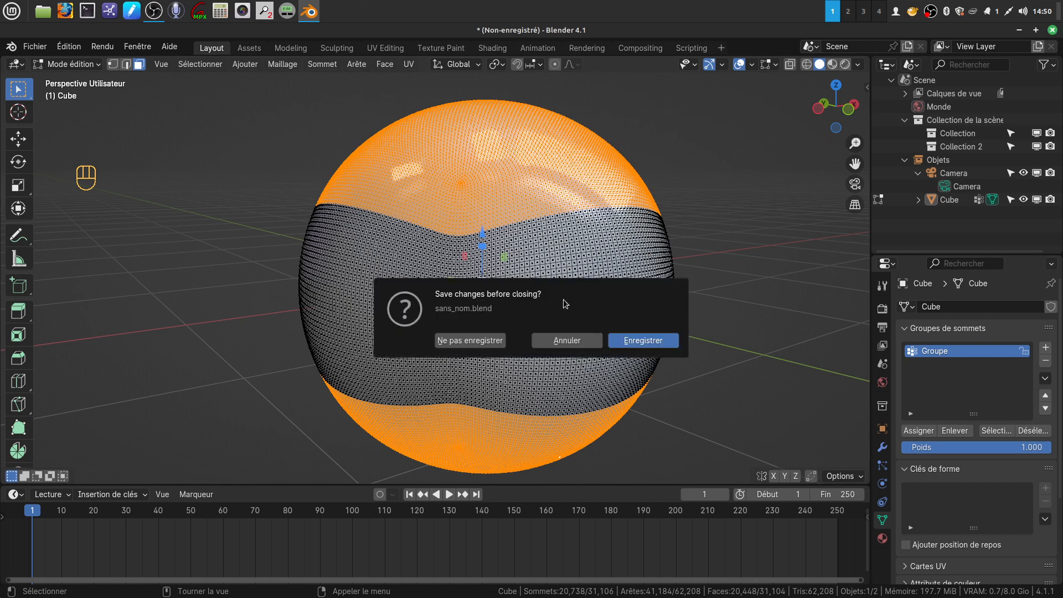
left_click(469, 340)
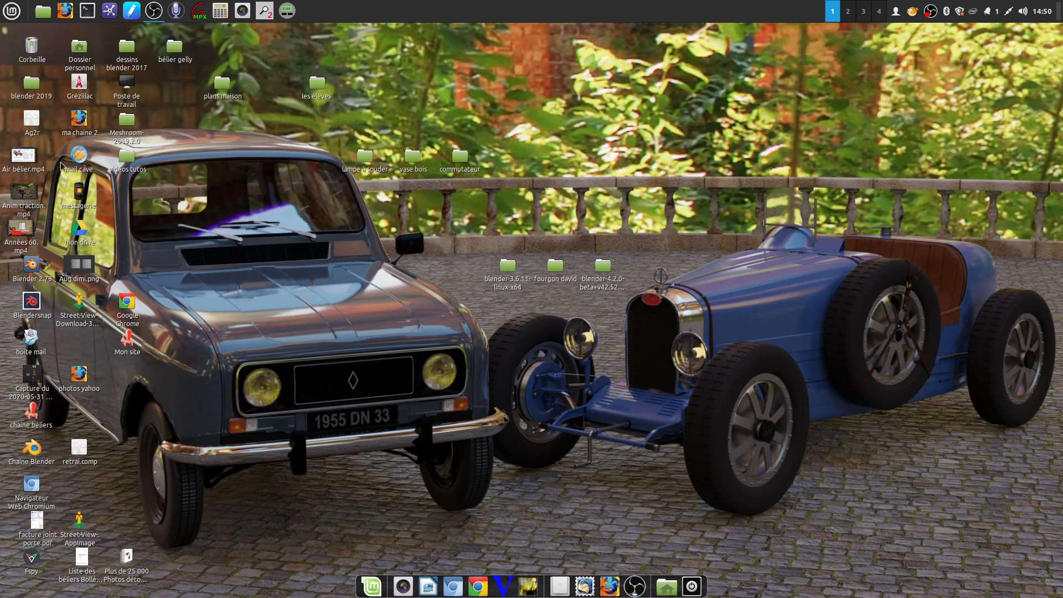
left_click(35, 87)
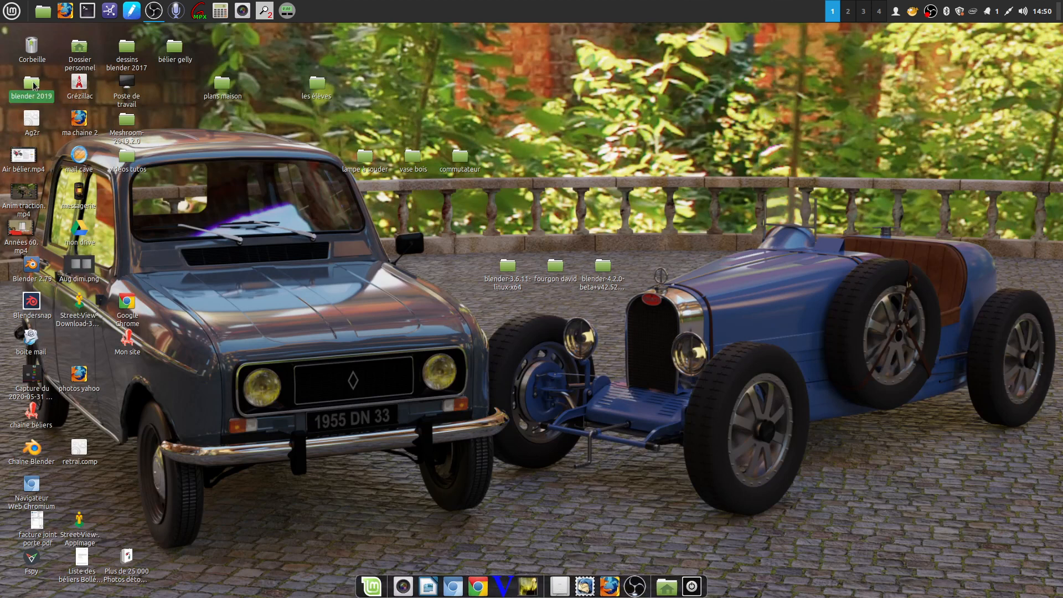
double_click(31, 87)
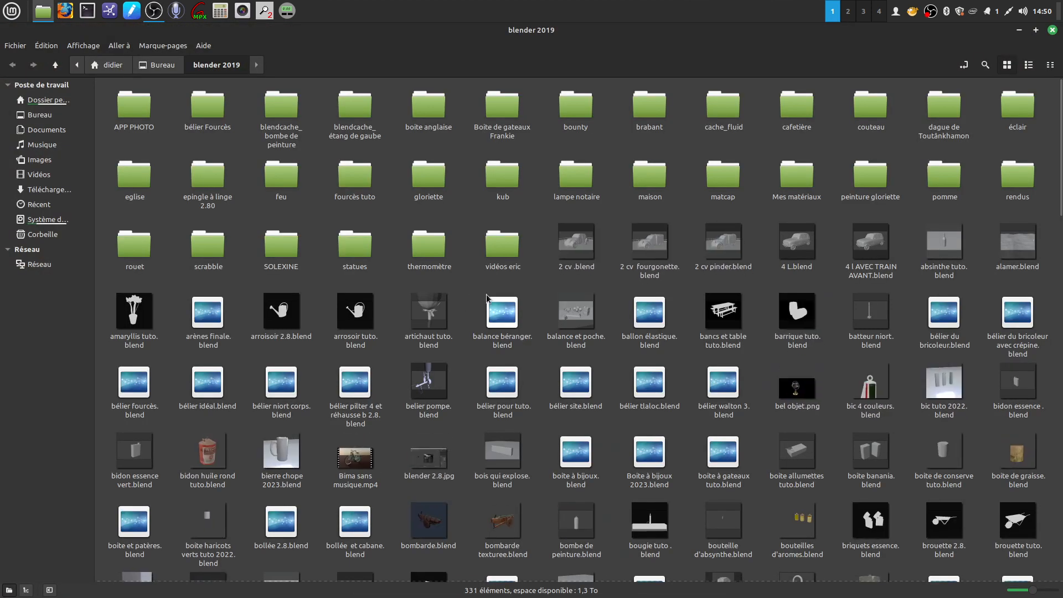
- Find chaudron de Lavau neuf.blend in the blender 2019 folder and open it in Blender
scroll(486, 294, "down", 1)
scroll(485, 298, "down", 2)
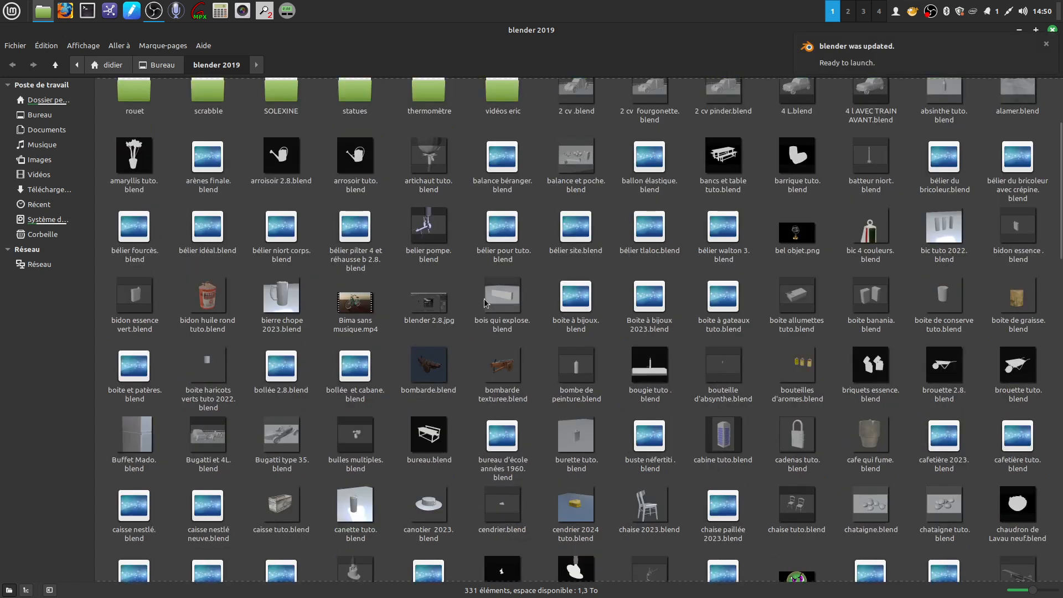
scroll(489, 300, "down", 2)
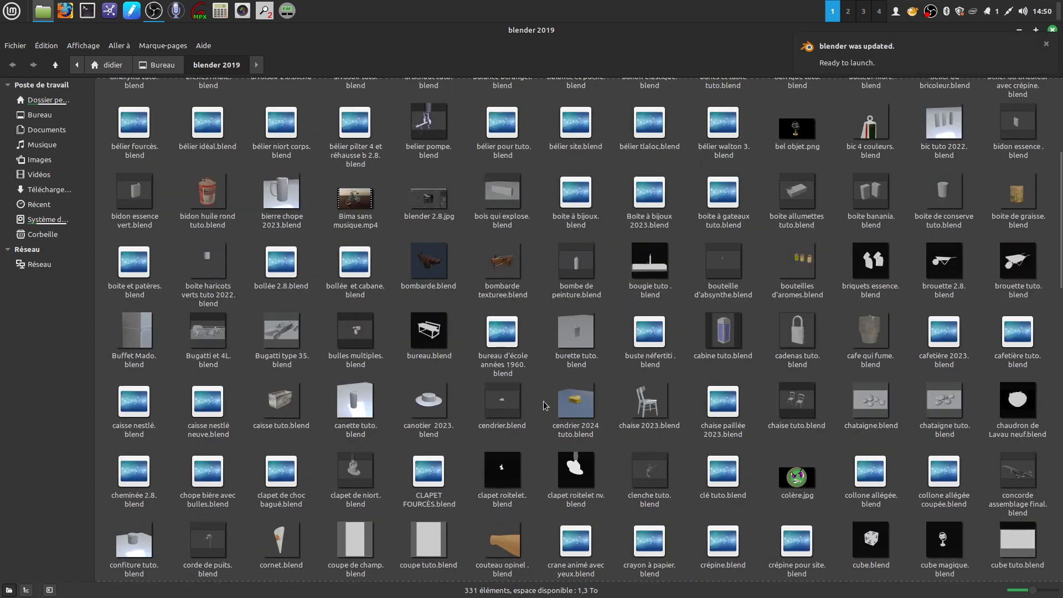
scroll(543, 400, "down", 2)
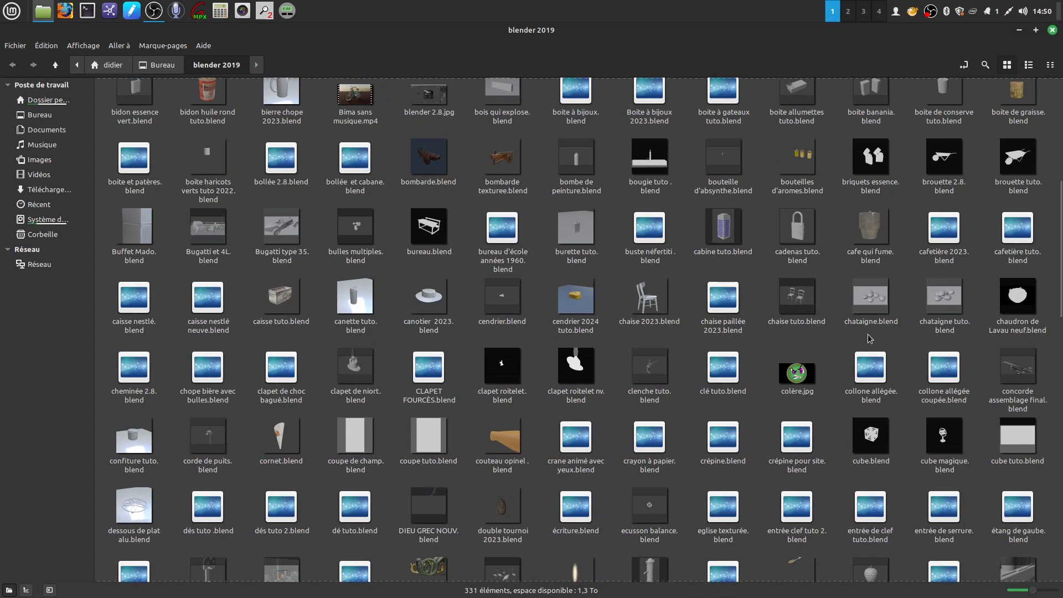
left_click(1017, 304)
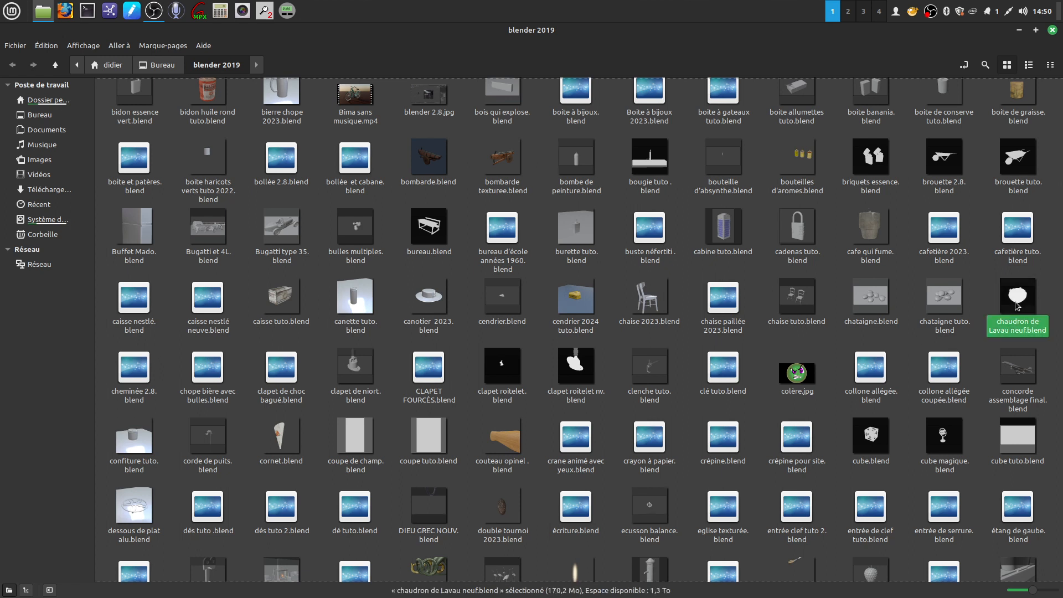
double_click(1006, 304)
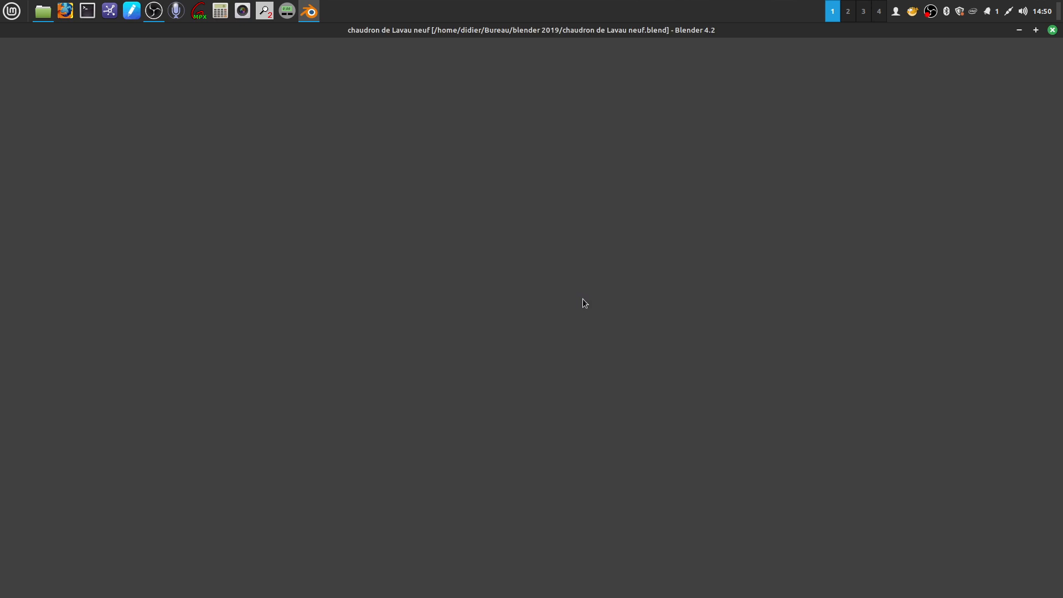
- Examine the cauldron's ring handle, horned bearded head, animal-head rim ornaments and overall shape, up close and from a distance
scroll(459, 265, "up", 3)
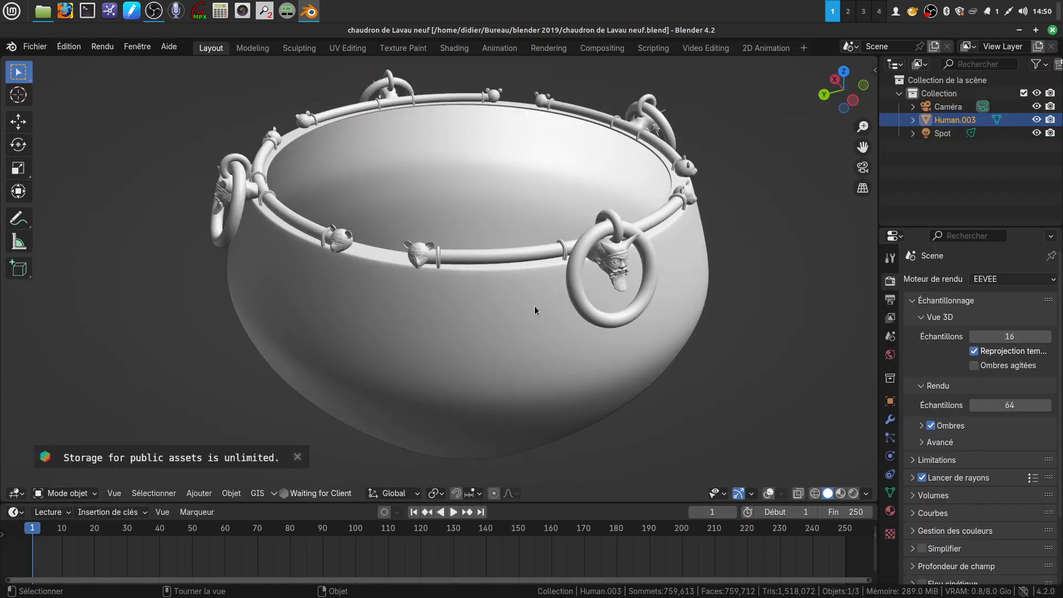
middle_click_drag(576, 364, 384, 335, "shift")
scroll(377, 333, "up", 2)
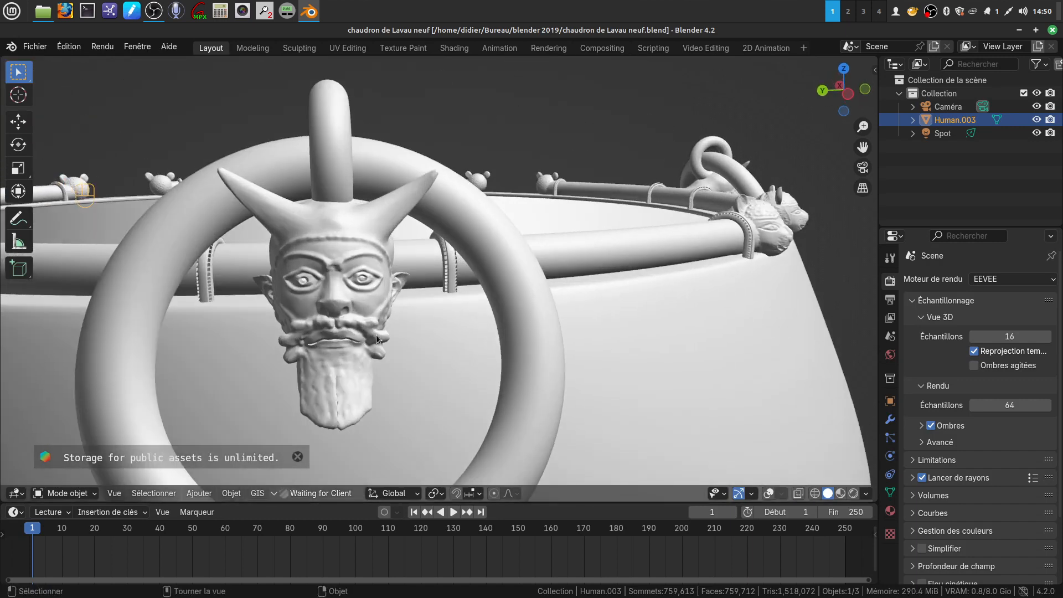
middle_click_drag(393, 308, 489, 283, "shift")
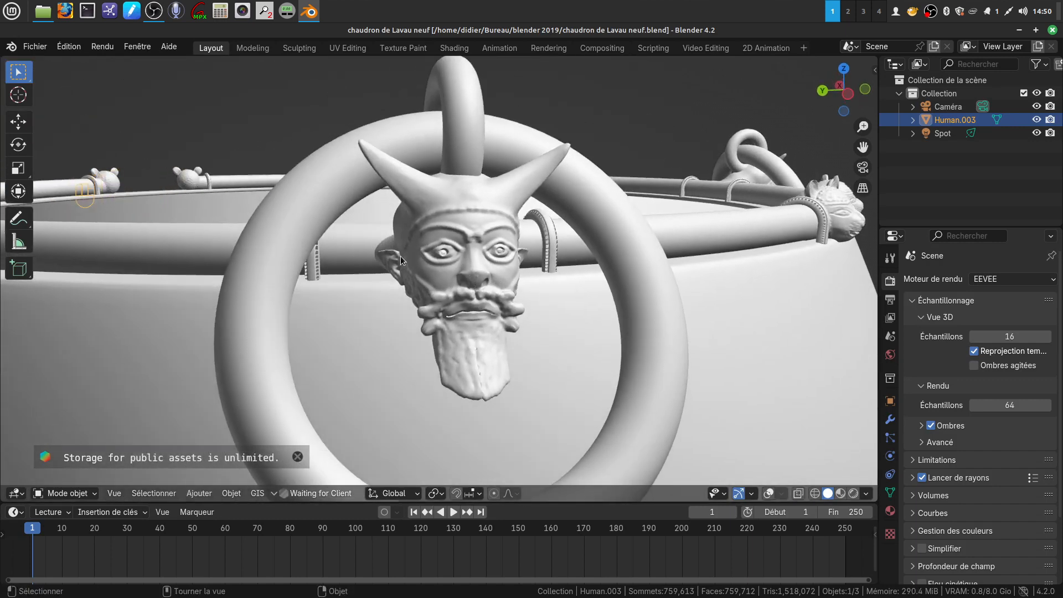
middle_click_drag(479, 321, 1041, 328)
scroll(466, 311, "down", 3)
middle_click_drag(536, 337, 492, 313)
scroll(493, 343, "down", 9)
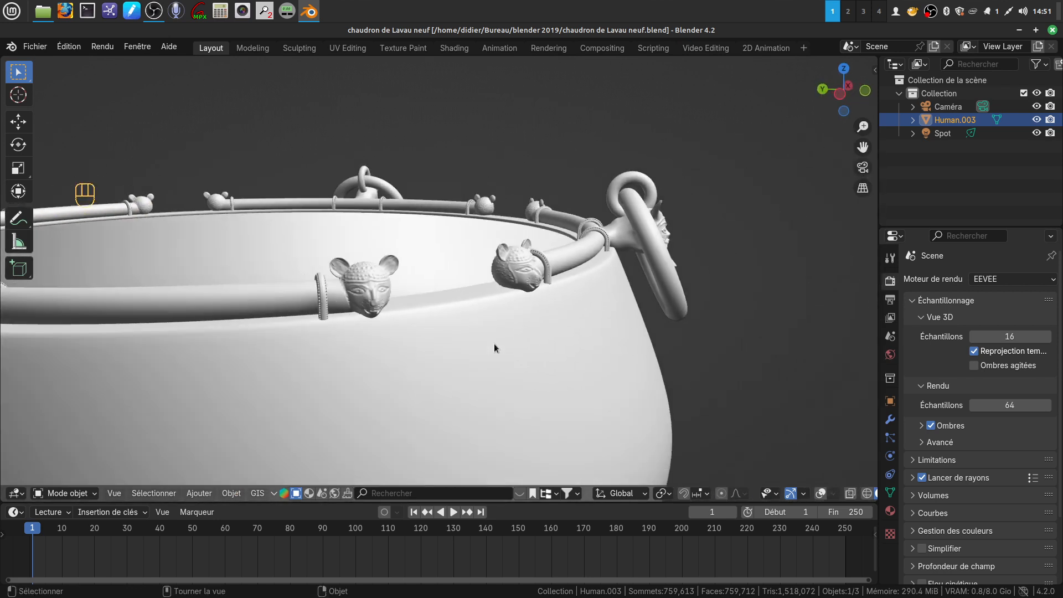
middle_click_drag(545, 336, 675, 318, "shift")
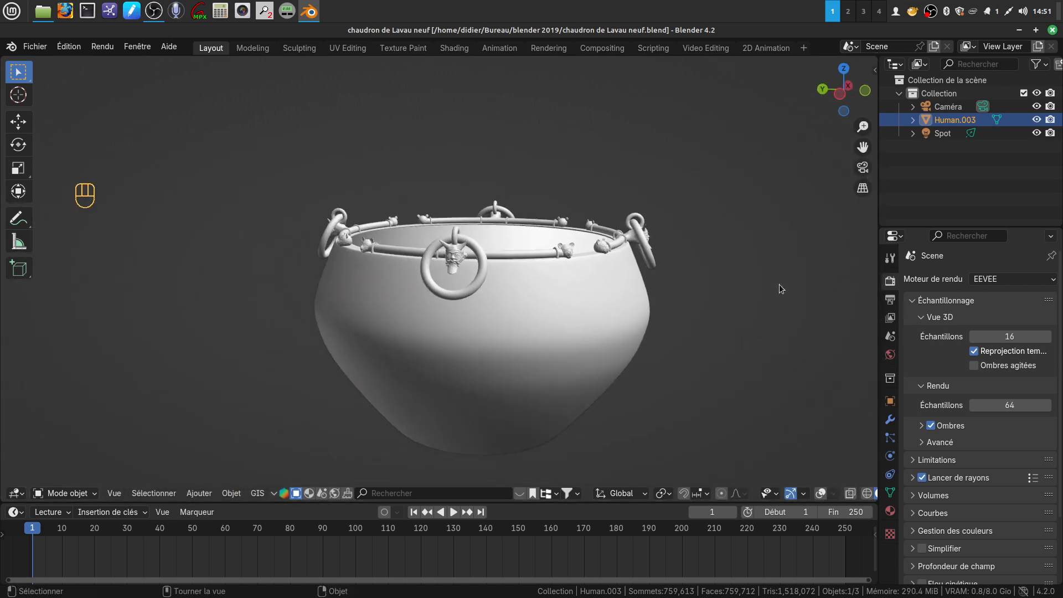
scroll(841, 499, "down", 3)
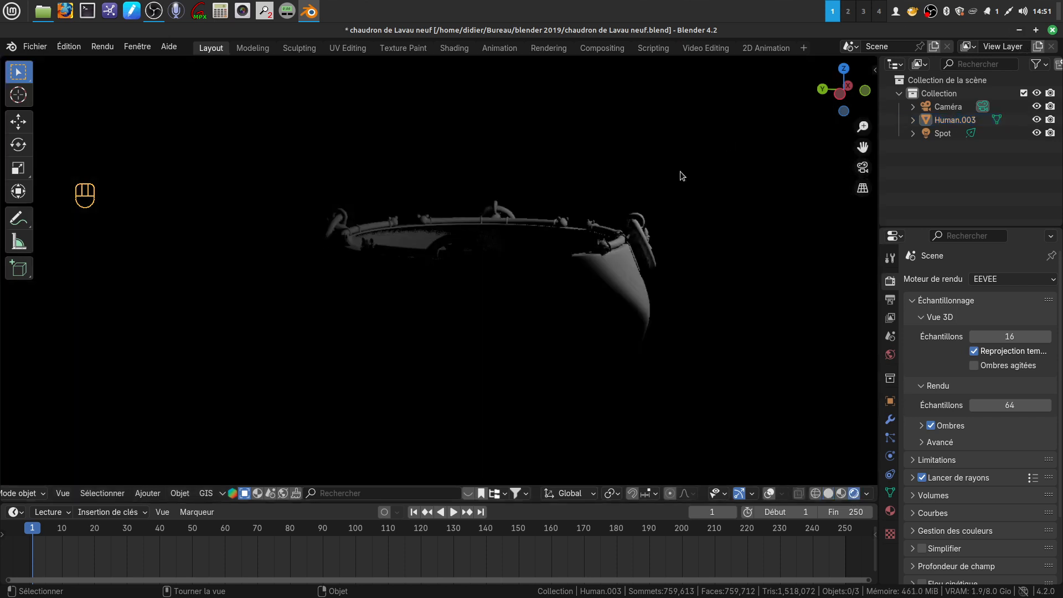
- Remove the perso.002 world from the cauldron scene and create a new world in its place
middle_click_drag(646, 241, 699, 252)
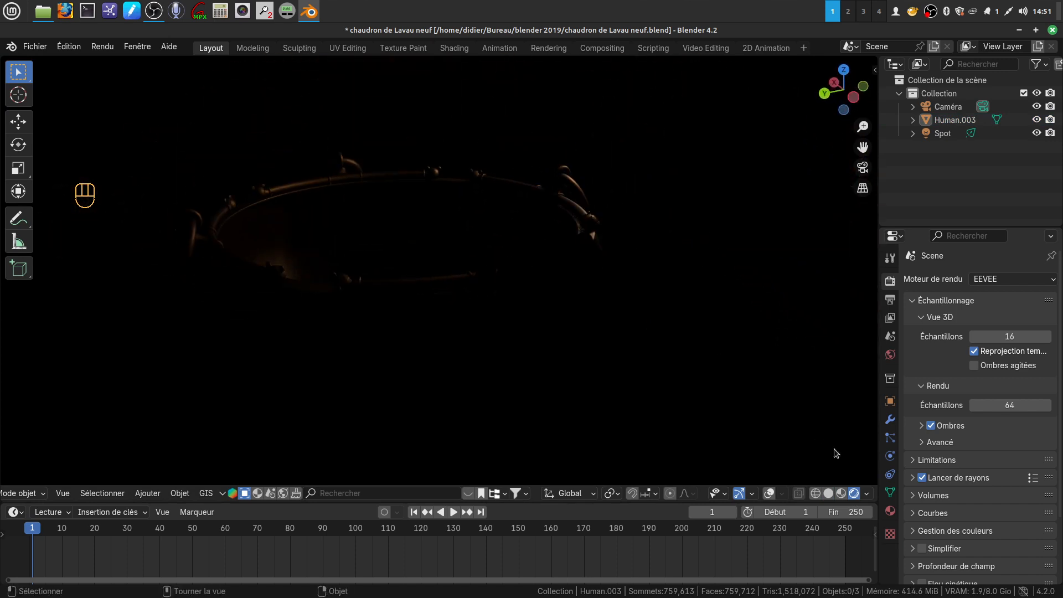
left_click(890, 354)
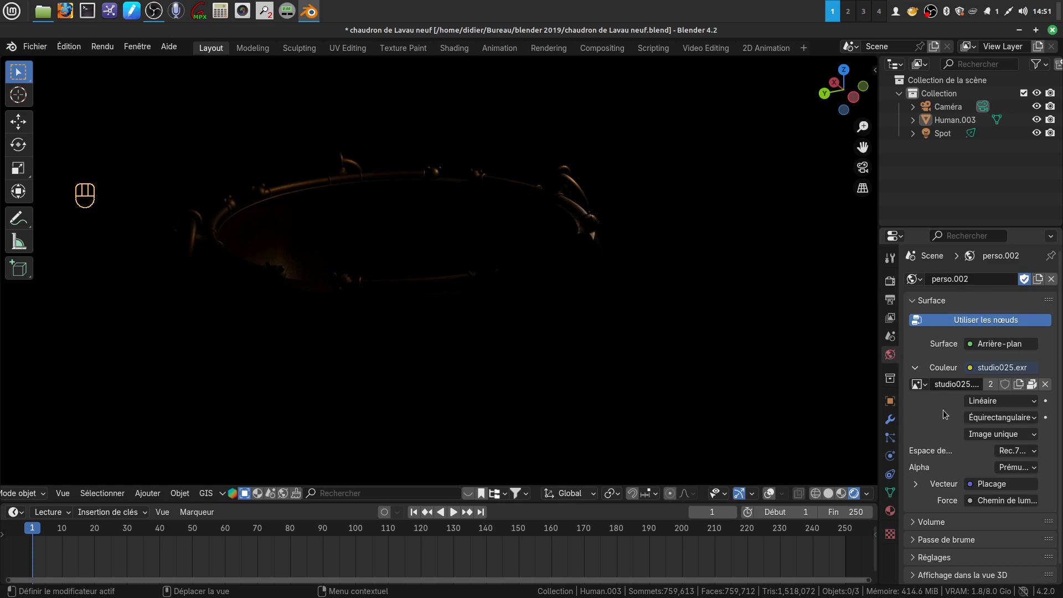
scroll(541, 274, "down", 1)
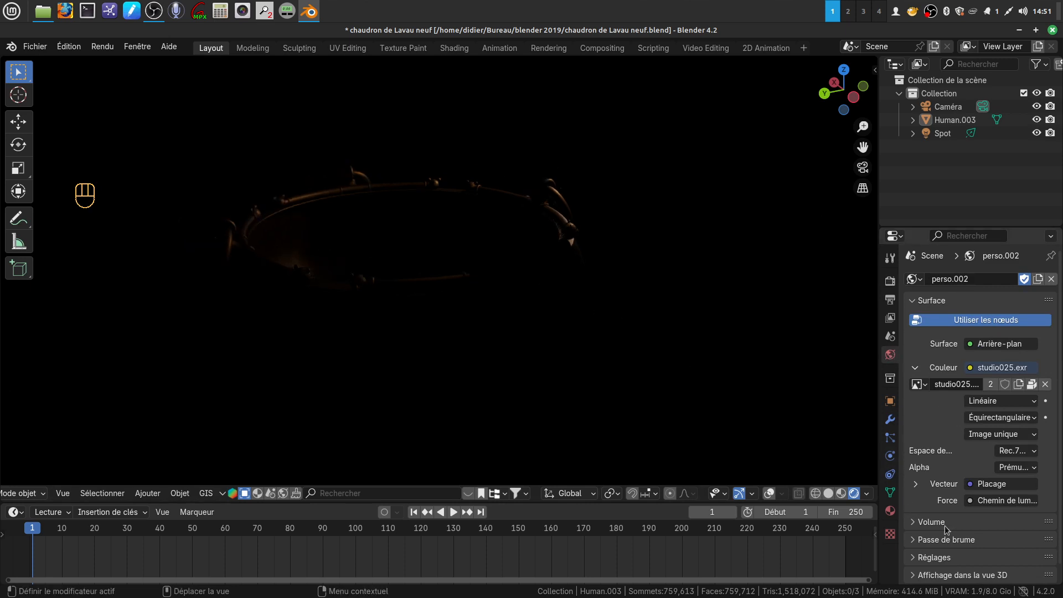
scroll(988, 543, "down", 1)
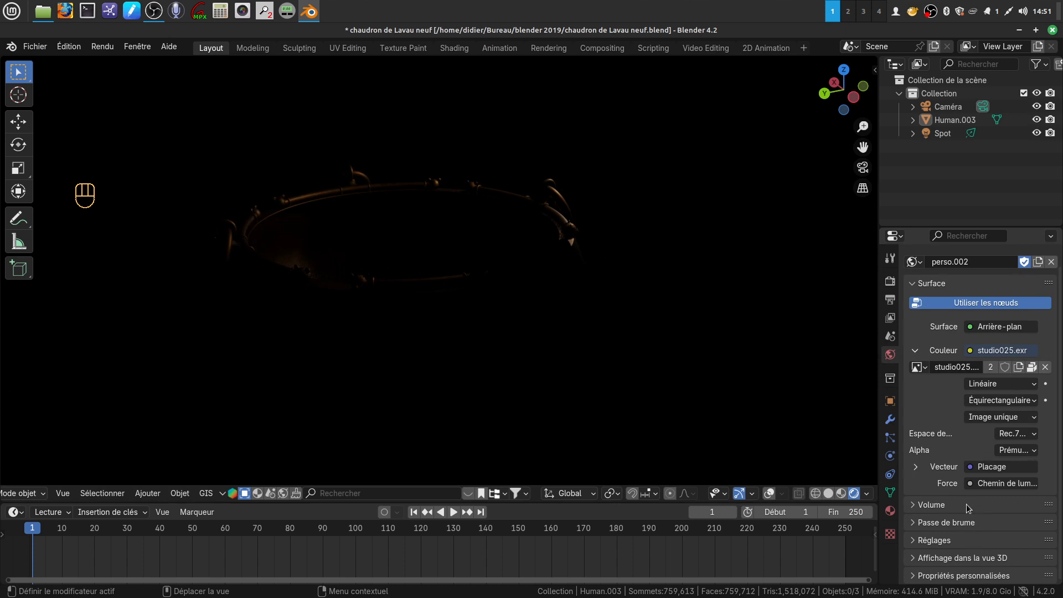
scroll(965, 504, "up", 1)
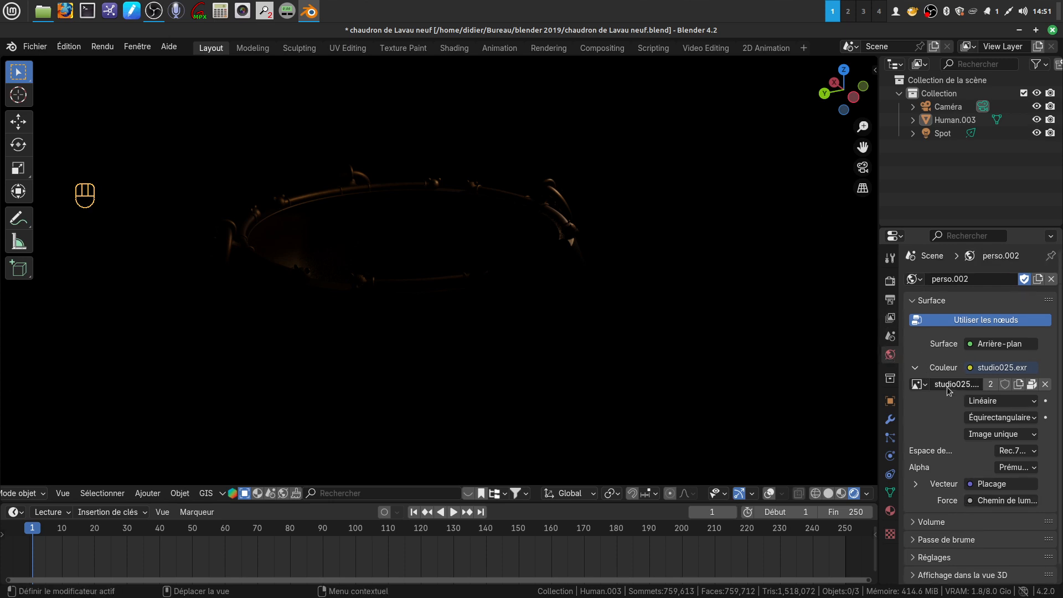
scroll(954, 416, "down", 1)
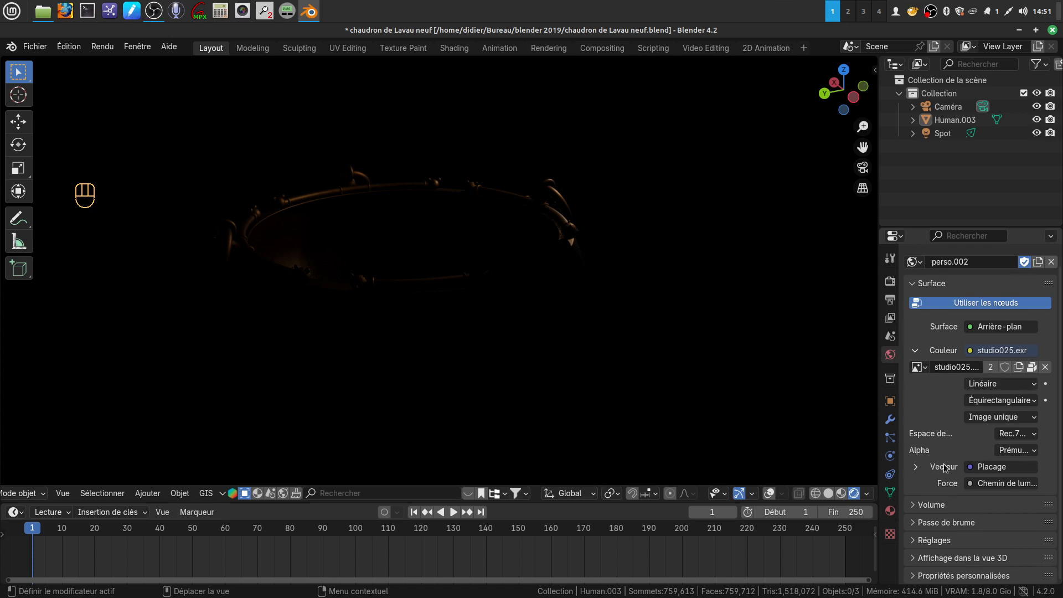
scroll(968, 504, "up", 1)
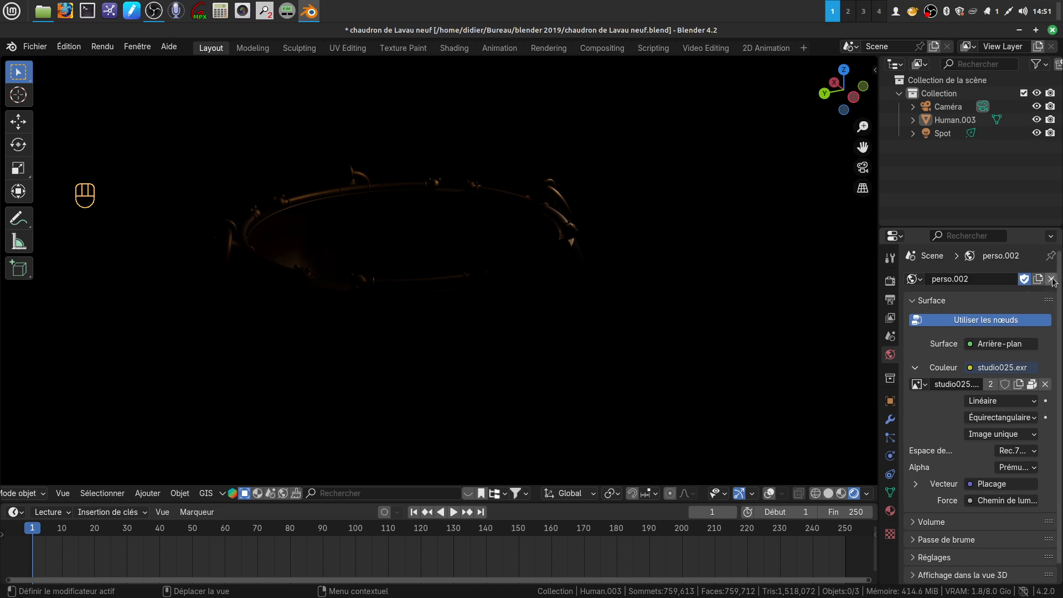
left_click(1051, 279)
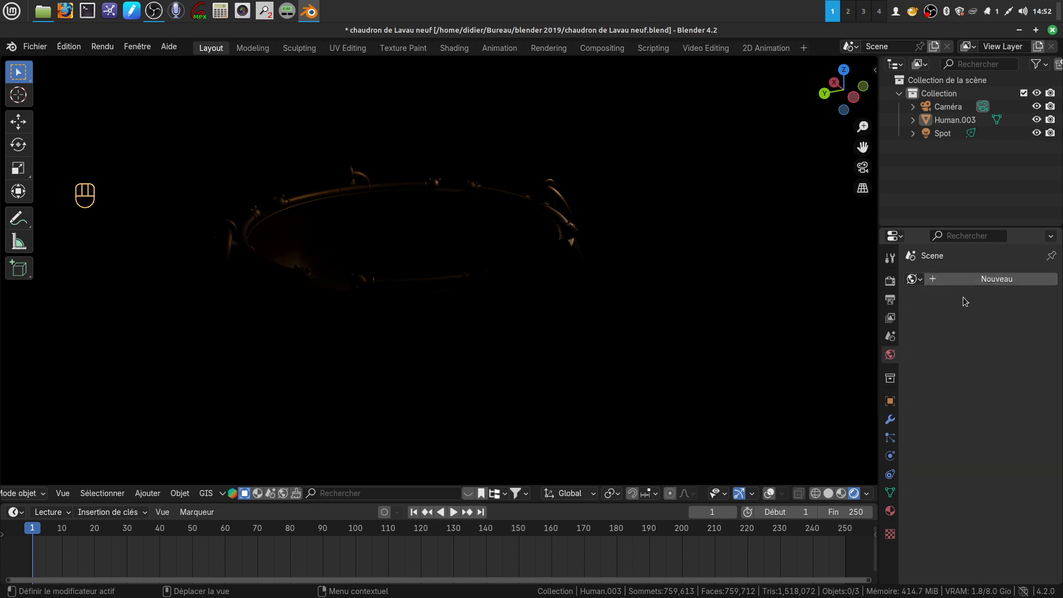
left_click(962, 281)
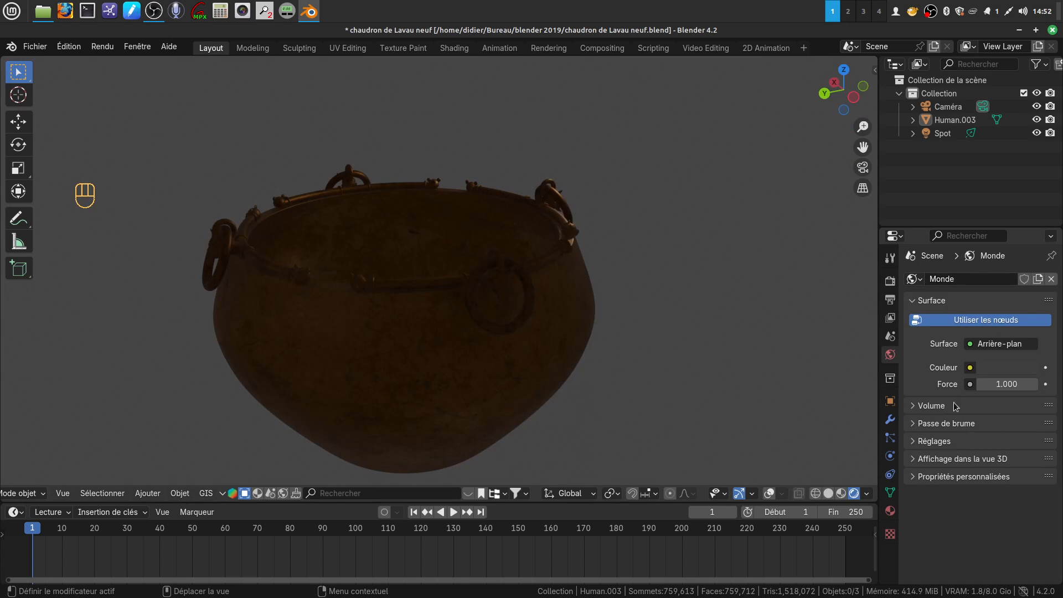
- Set the new world's background color to an environment texture and open the file browser for its image
left_click(970, 367)
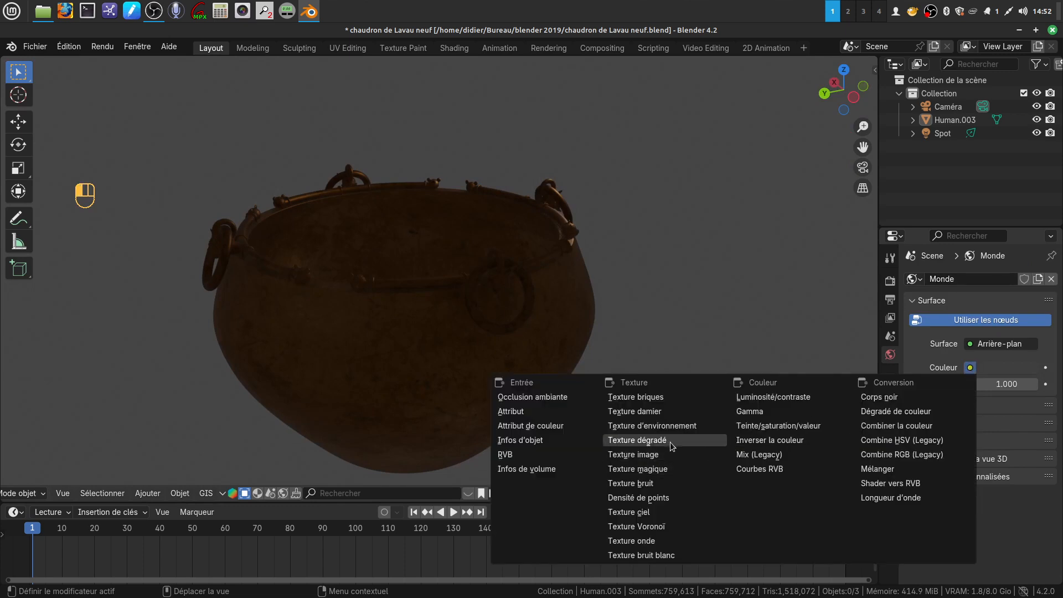
left_click(653, 425)
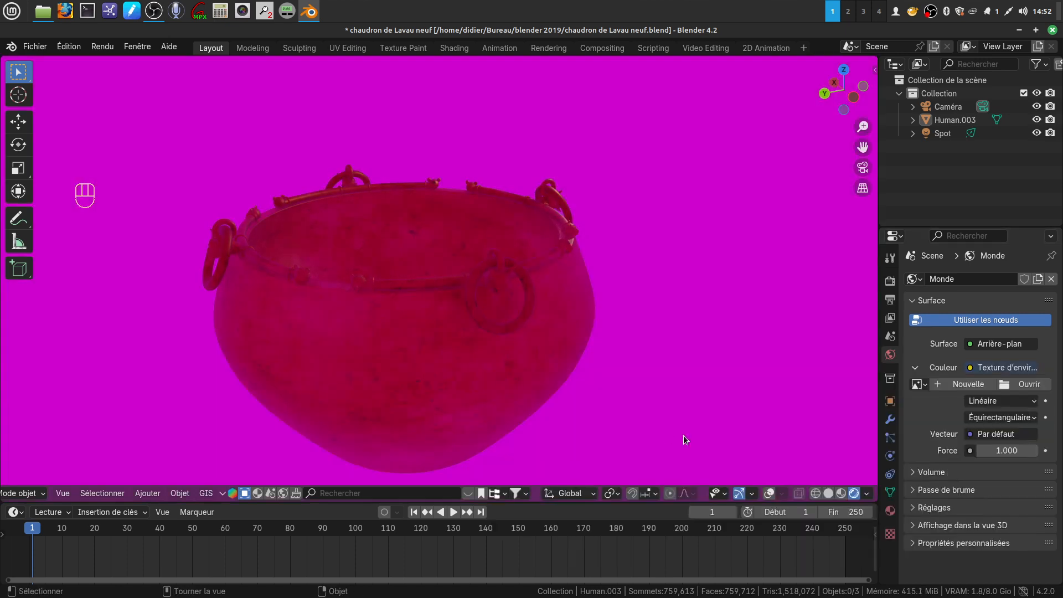
left_click(1005, 385)
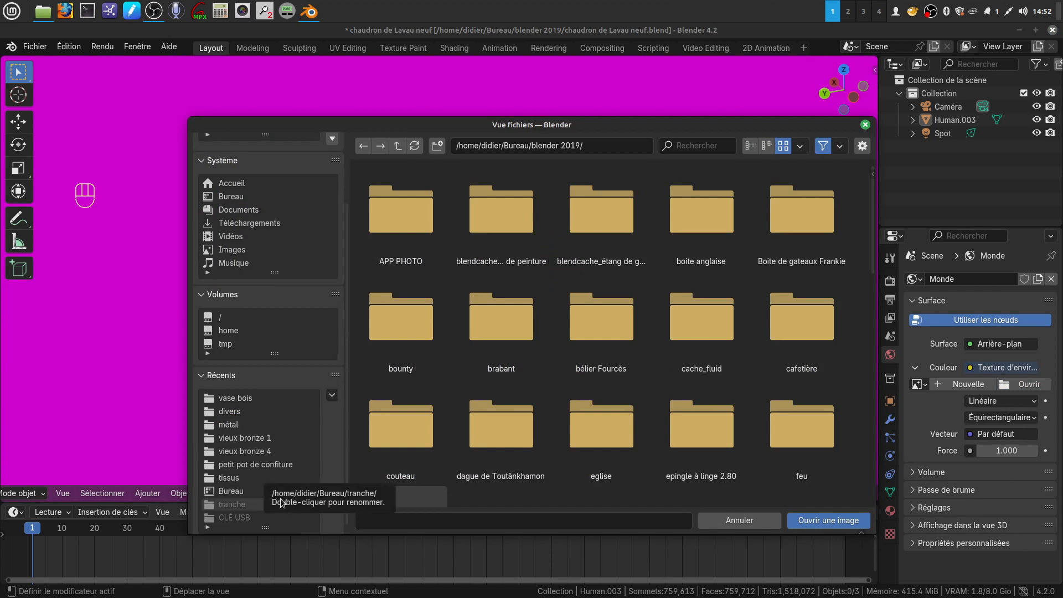
- Browse to the images hdri folder inside the user's home directory
scroll(280, 498, "up", 3)
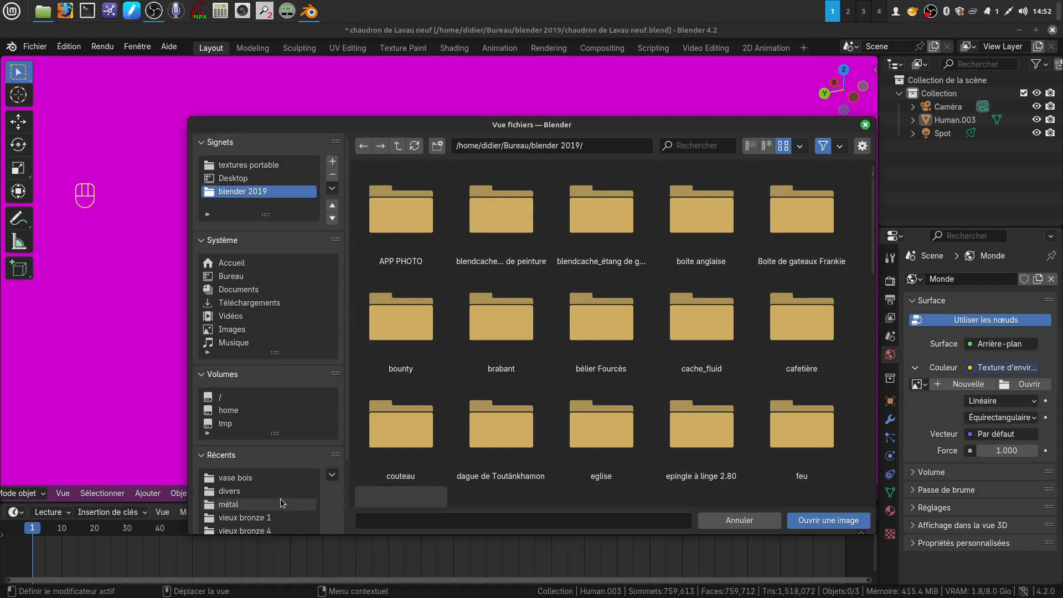
left_click(246, 410)
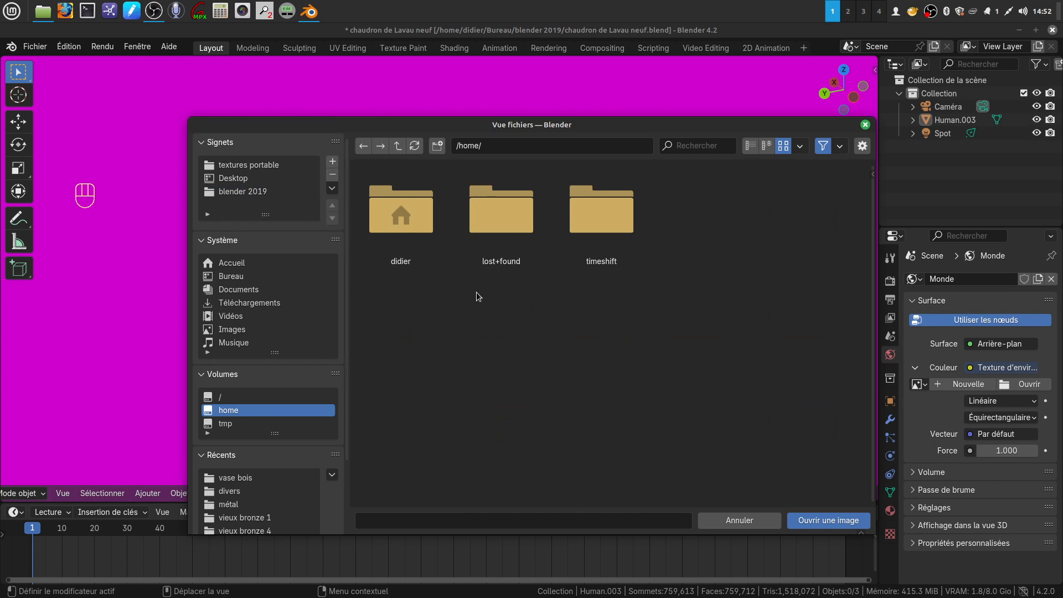
double_click(405, 230)
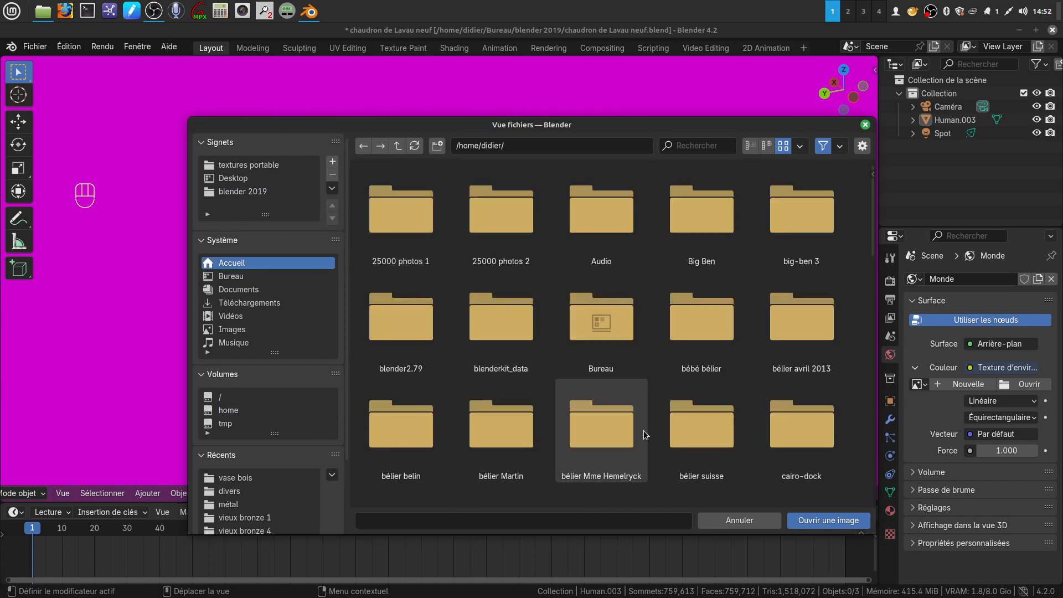
scroll(643, 430, "down", 3)
scroll(643, 429, "down", 2)
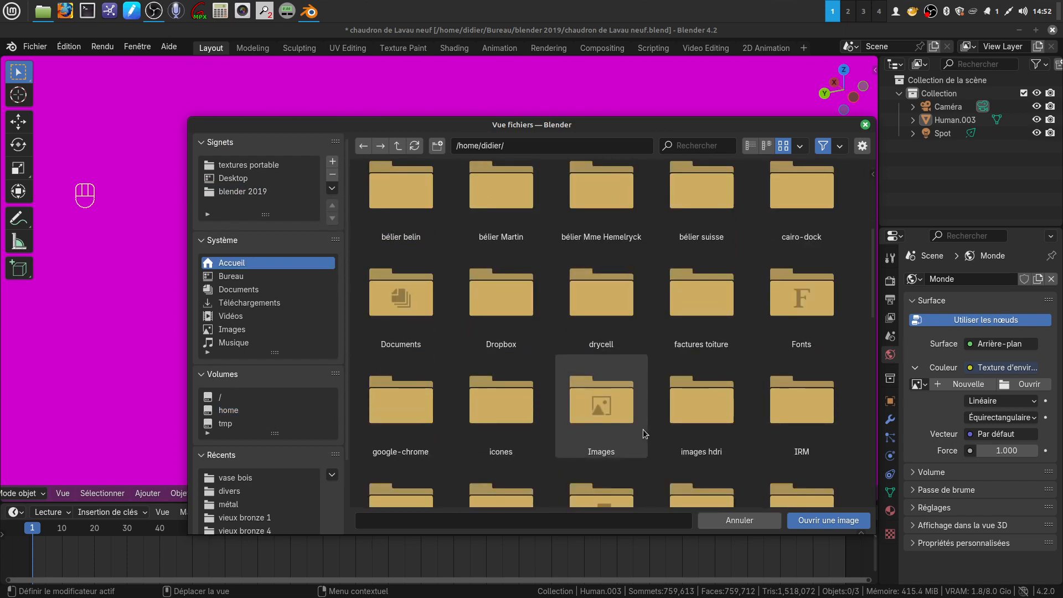
left_click(695, 384)
double_click(695, 384)
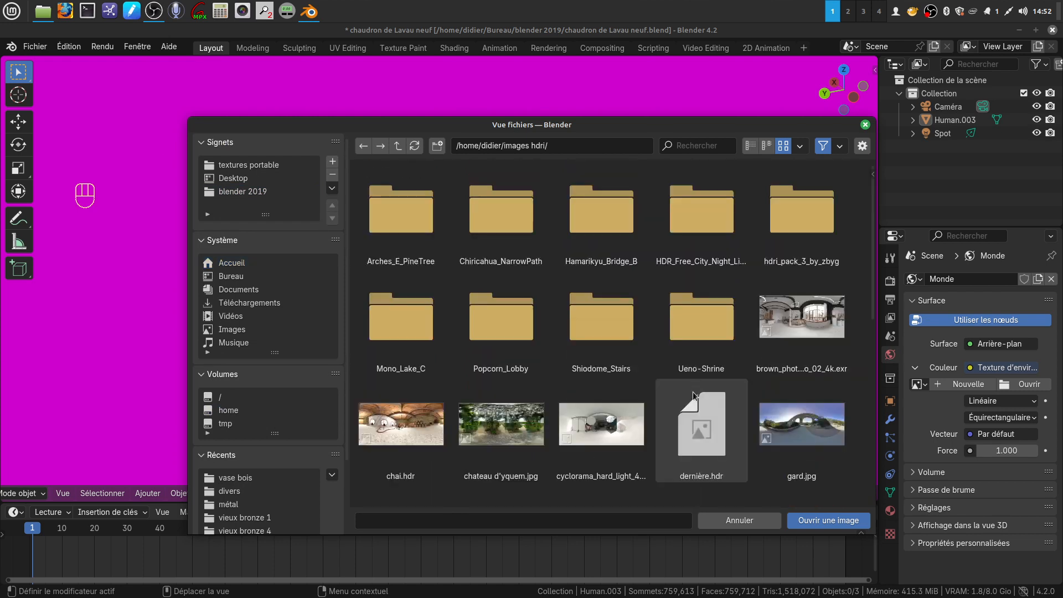
- Load studio025.exr from the hdri_pack_3_by_zbyg folder as the world's environment image
scroll(664, 376, "down", 1)
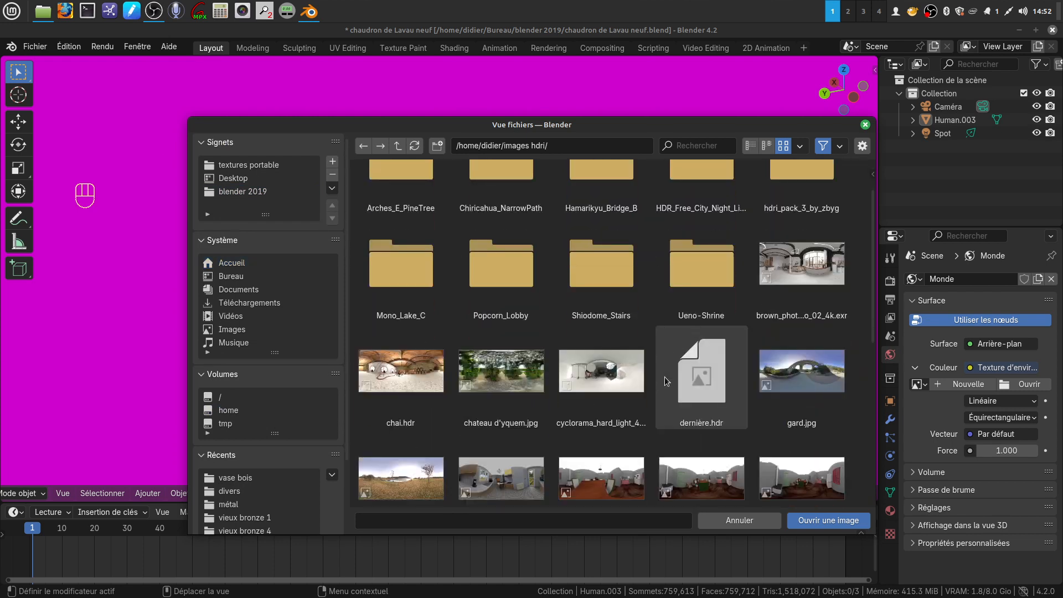
scroll(664, 376, "down", 1)
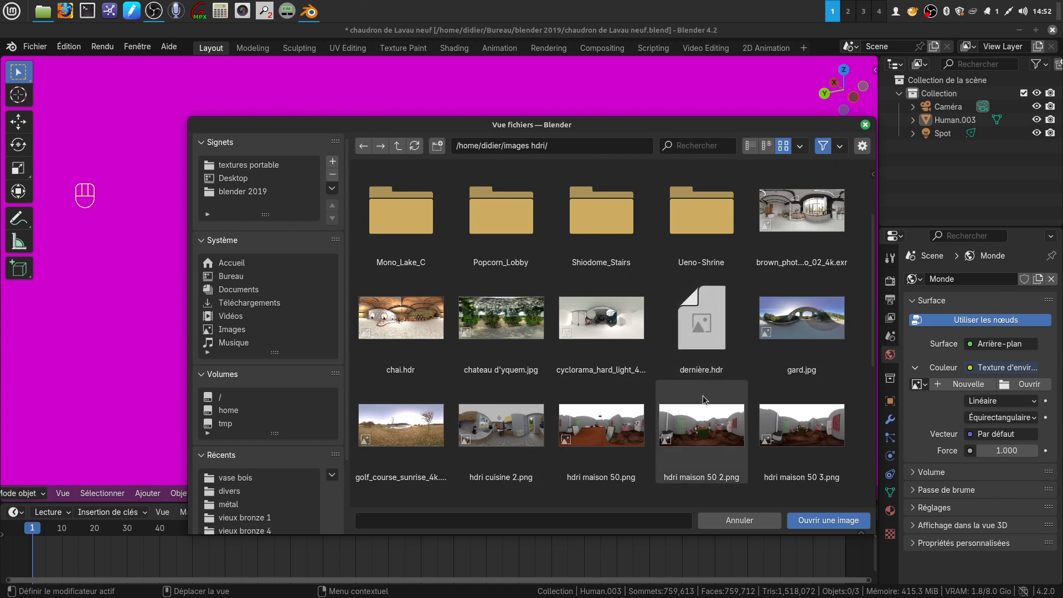
scroll(682, 409, "up", 1)
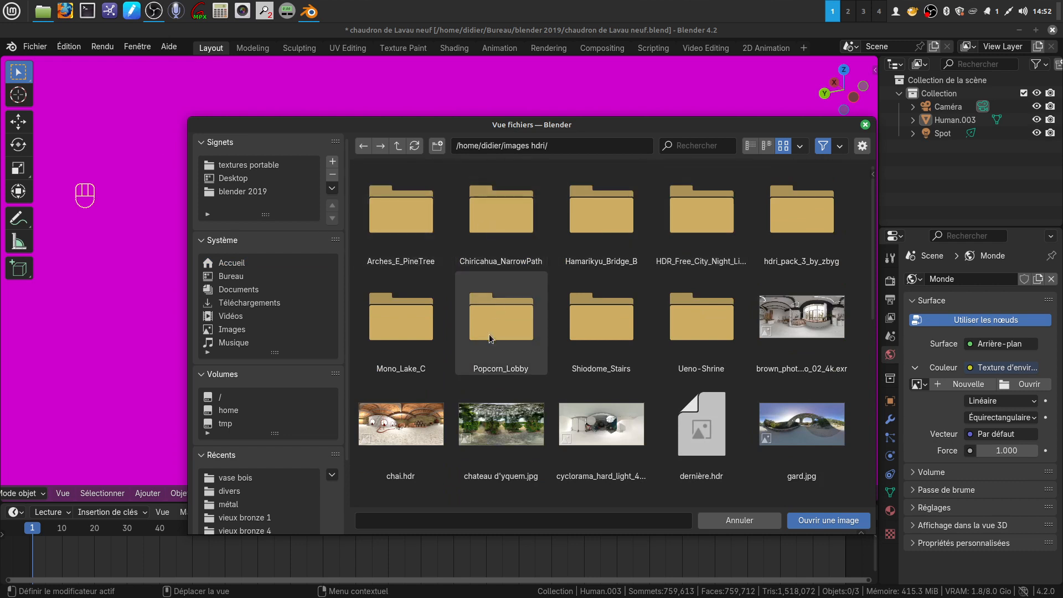
double_click(811, 227)
left_click(401, 210)
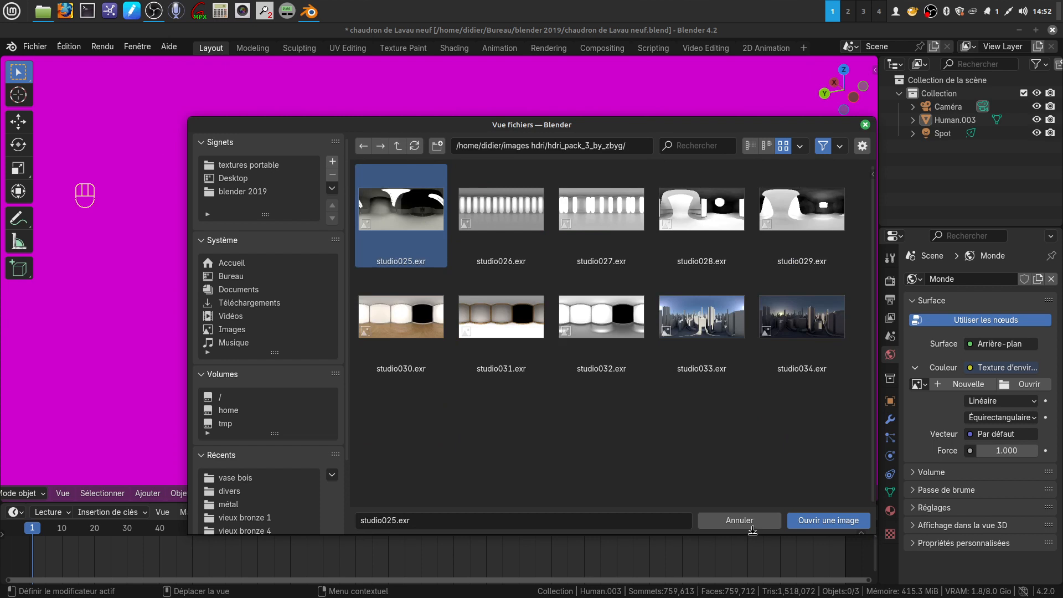
left_click(790, 519)
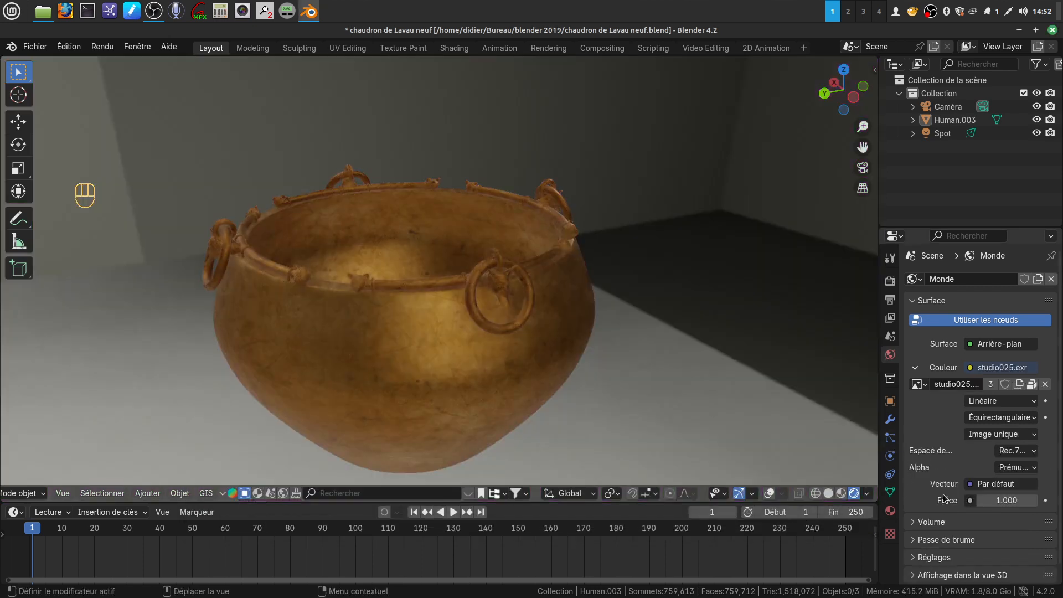
- Set the world's strength to 1.9 and check the cauldron's lighting from several angles
left_click_drag(989, 501, 1040, 502)
middle_click_drag(508, 320, 467, 311)
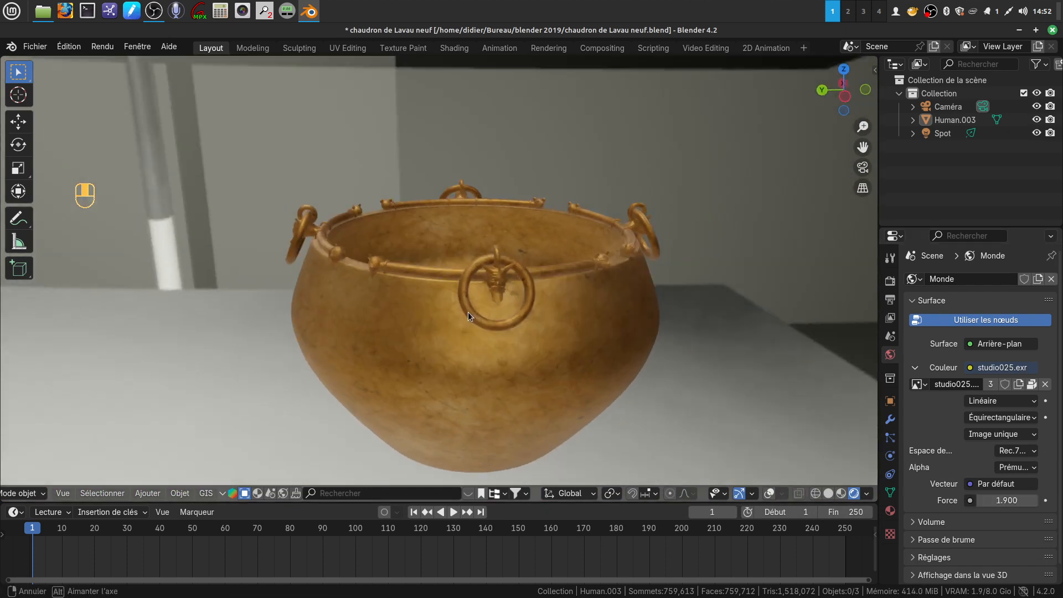
scroll(547, 361, "up", 3)
middle_click_drag(546, 361, 568, 347)
scroll(570, 349, "up", 3)
middle_click_drag(609, 310, 675, 304)
scroll(675, 303, "down", 6)
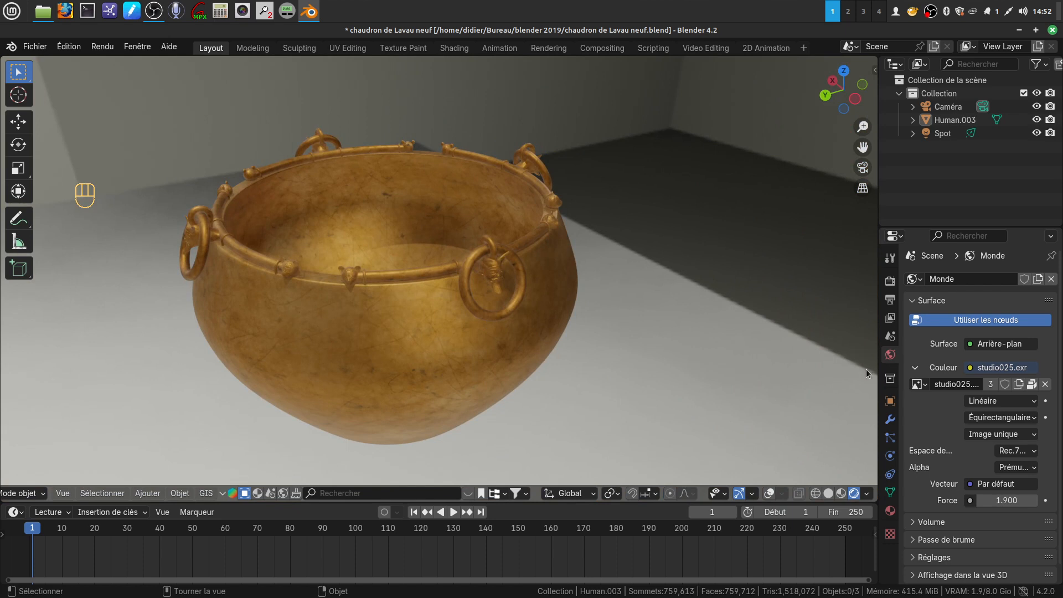
- Select the cauldron, display its materials, and examine the bronze finish on the ring handle, horned head and rim up close
left_click(498, 363)
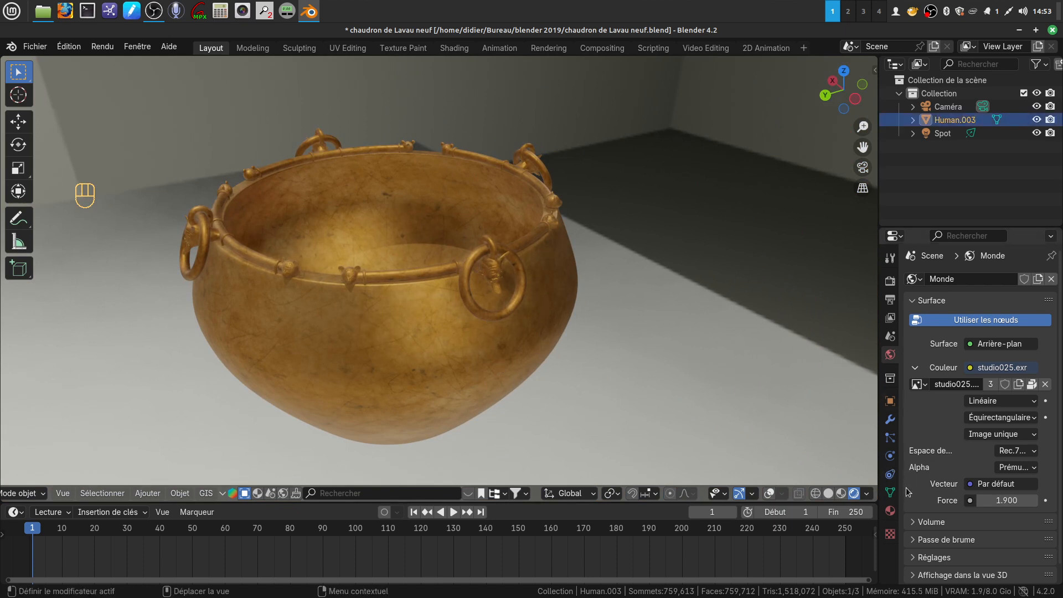
left_click(890, 511)
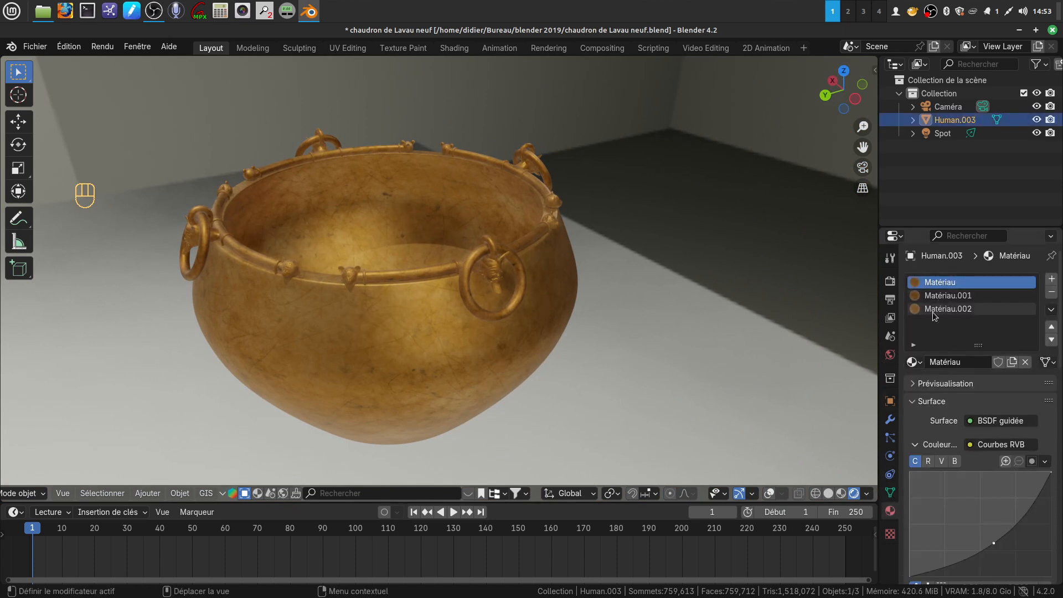
scroll(553, 278, "up", 10)
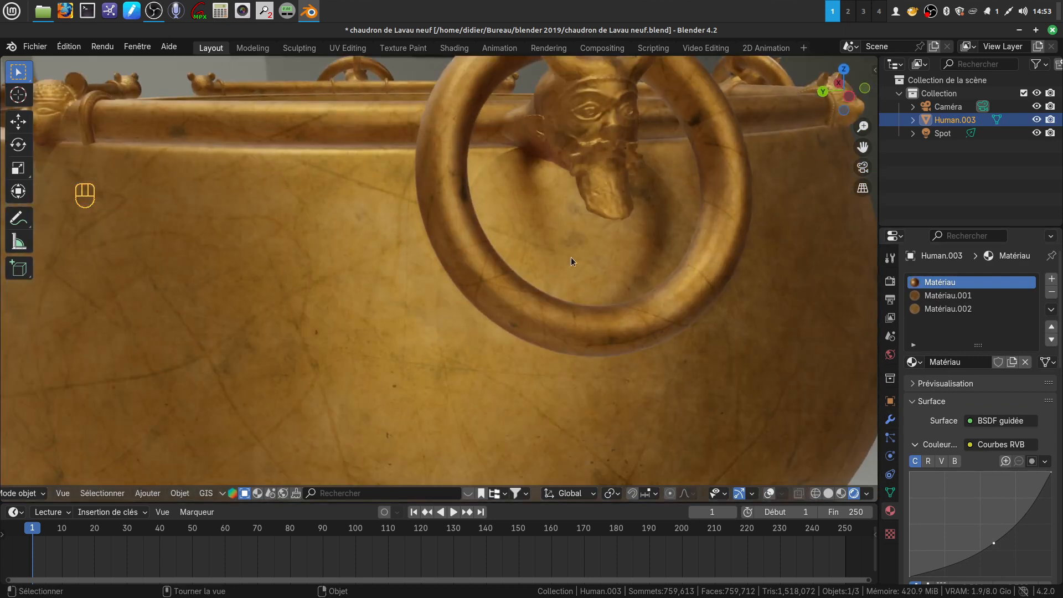
middle_click_drag(626, 229, 480, 377, "shift")
scroll(504, 377, "up", 8)
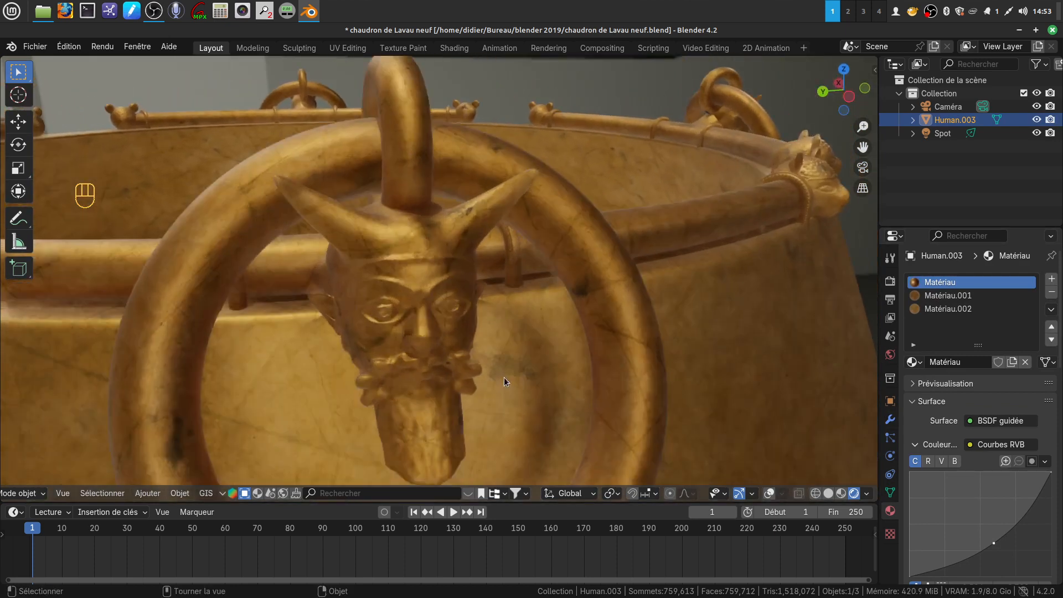
middle_click_drag(498, 324, 605, 256)
scroll(475, 277, "down", 5)
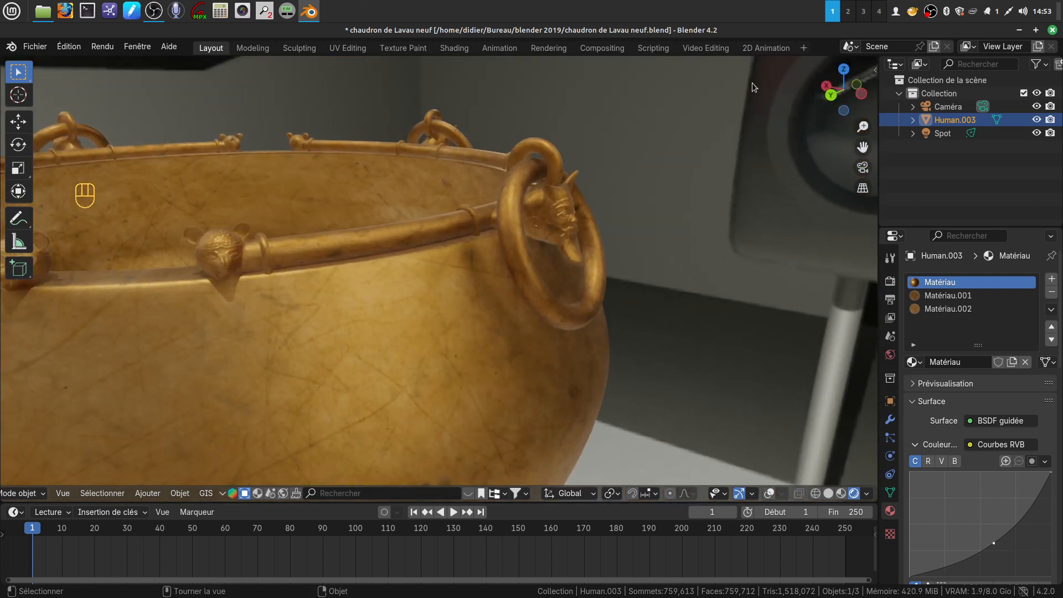